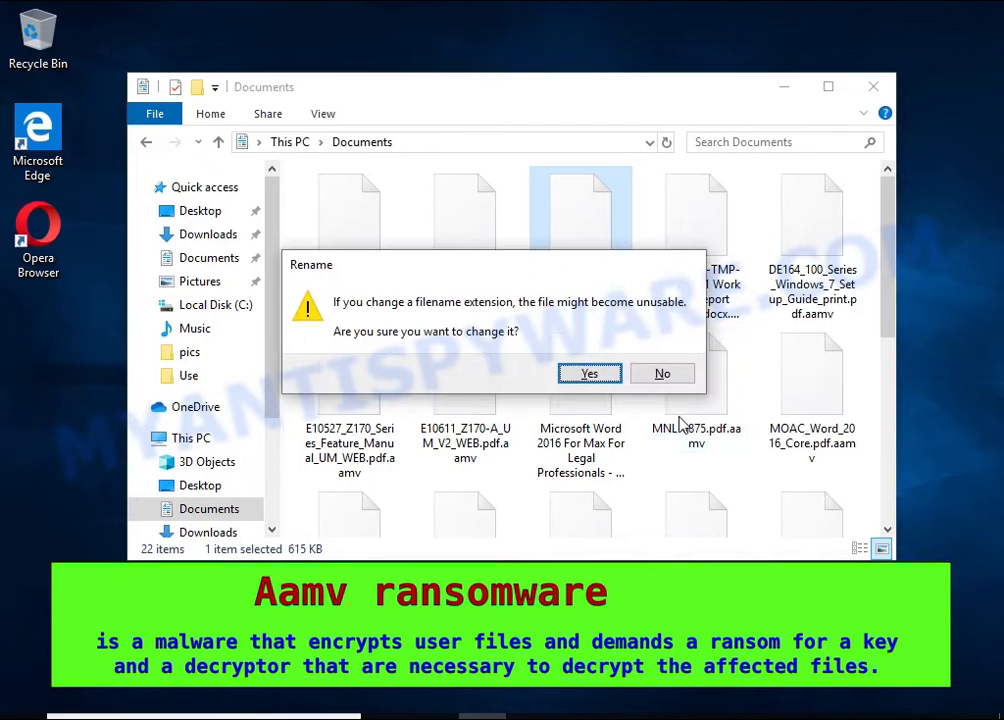
Confirm the extension change for [MS-OGRAPH]-180828.docx and try to open and repair the document in LibreOffice.
{"action": "left_click", "coordinate": [591, 372]}
{"action": "double_click", "coordinate": [561, 192]}
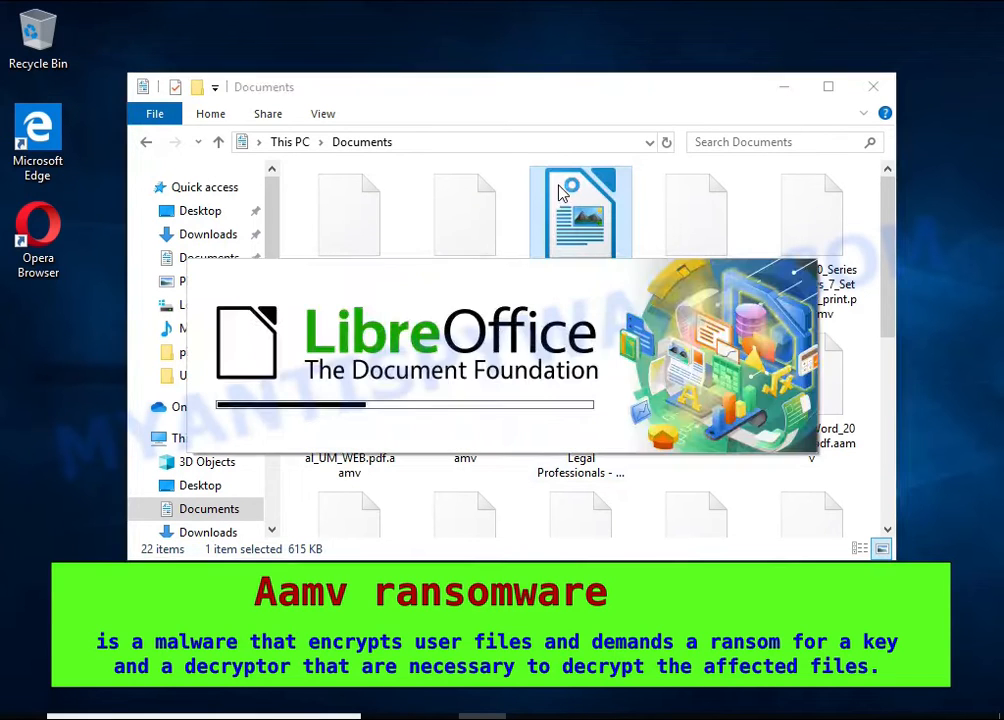
{"action": "double_click", "coordinate": [543, 266]}
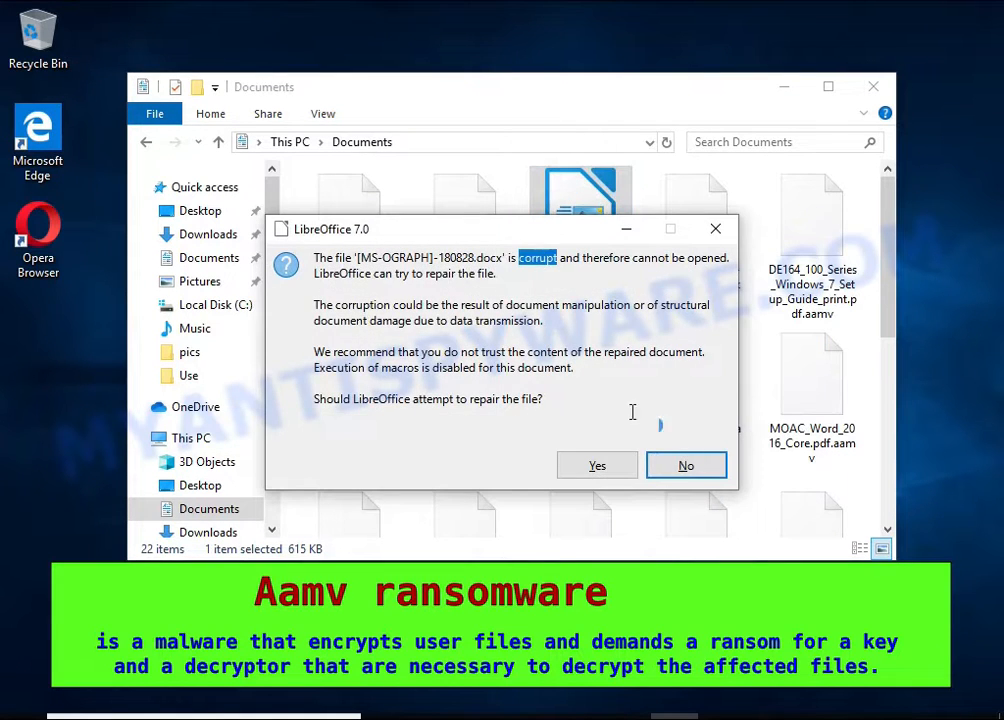
{"action": "left_click", "coordinate": [596, 467]}
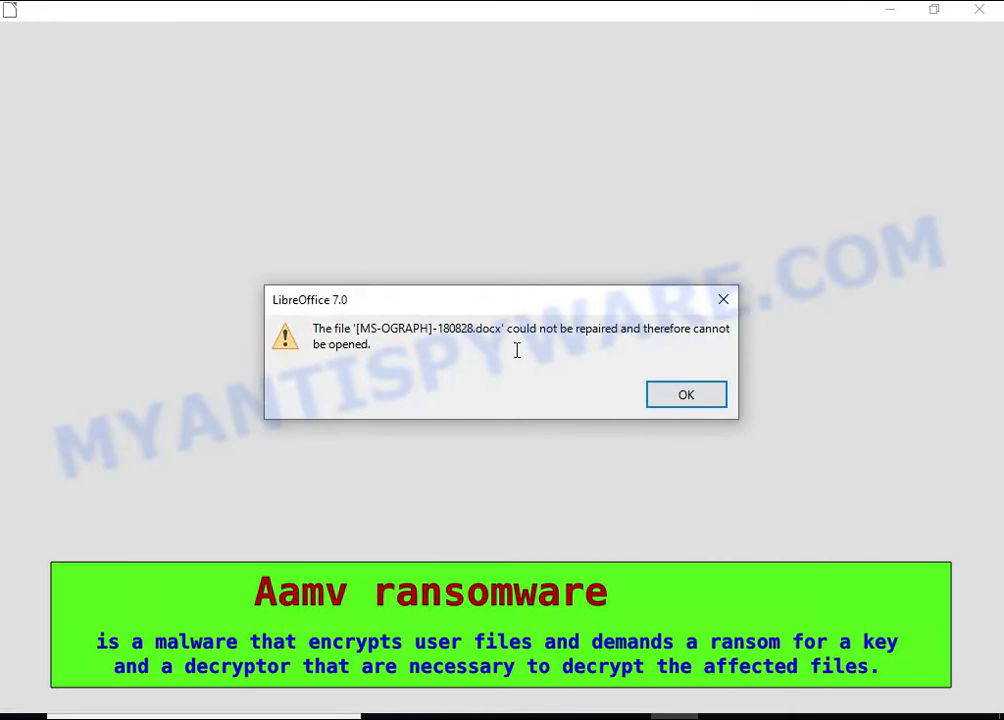
{"action": "left_click_drag", "start_coordinate": [517, 350], "coordinate": [507, 329]}
{"action": "left_click", "coordinate": [660, 405]}
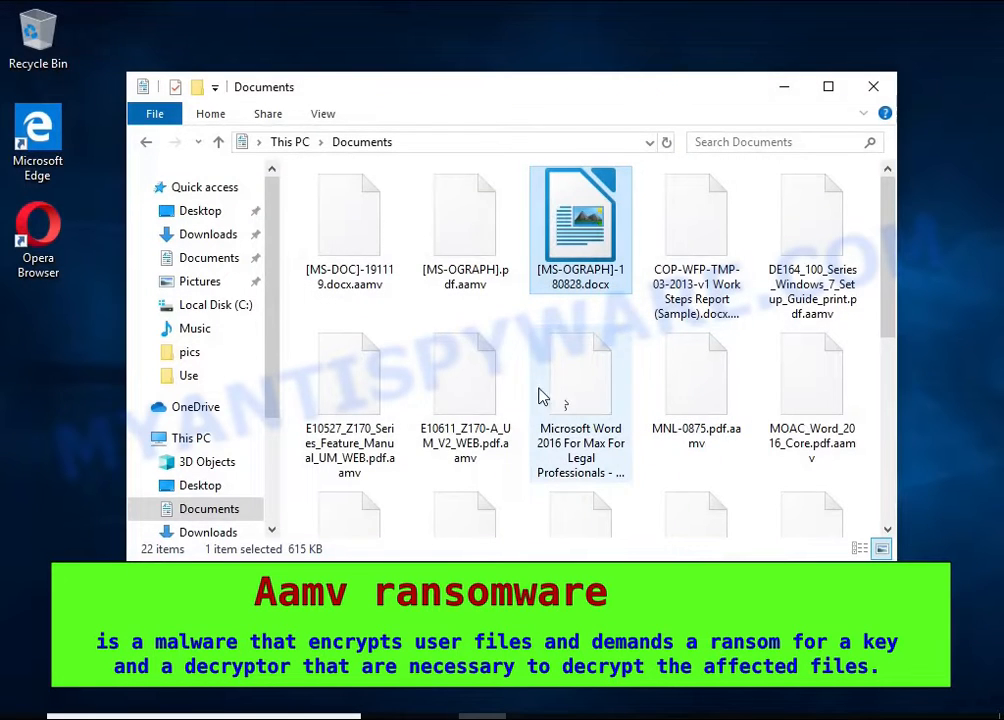
Rename [MS-OGRAPH].pdf.aamv to [MS-OGRAPH].pdf, accepting the extension change.
{"action": "right_click", "coordinate": [443, 182]}
{"action": "left_click", "coordinate": [587, 414]}
{"action": "key", "text": "End"}
{"action": "key", "text": "BackSpace"}
{"action": "key", "text": "BackSpace"}
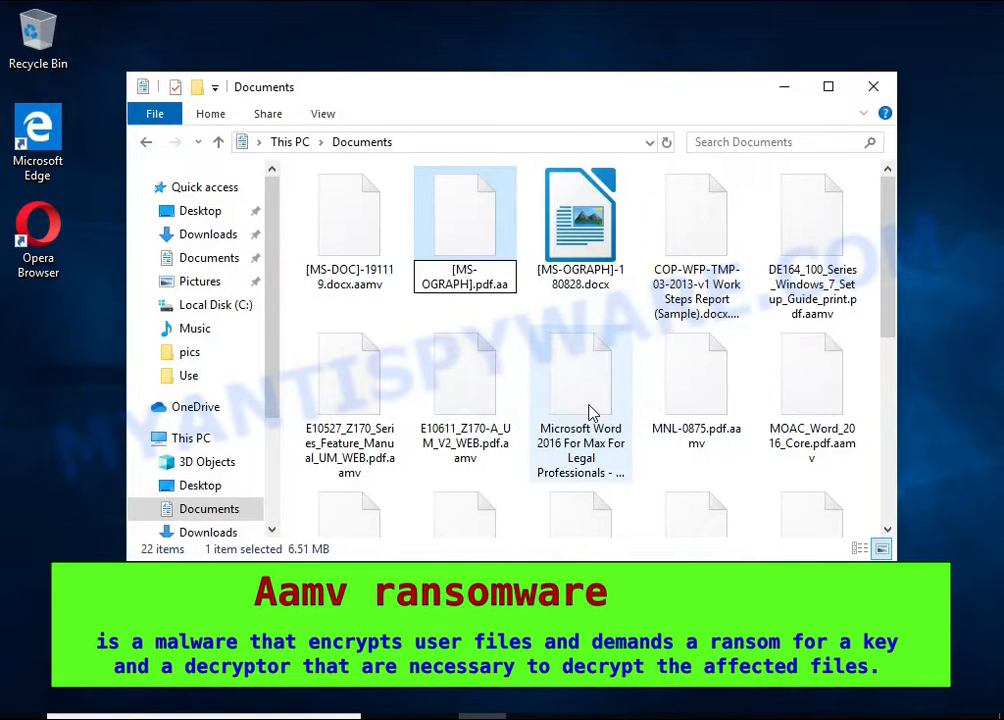
{"action": "key", "text": "BackSpace"}
{"action": "key", "text": "BackSpace"}
{"action": "key", "text": "BackSpace"}
{"action": "key", "text": "Return"}
{"action": "left_click", "coordinate": [589, 372]}
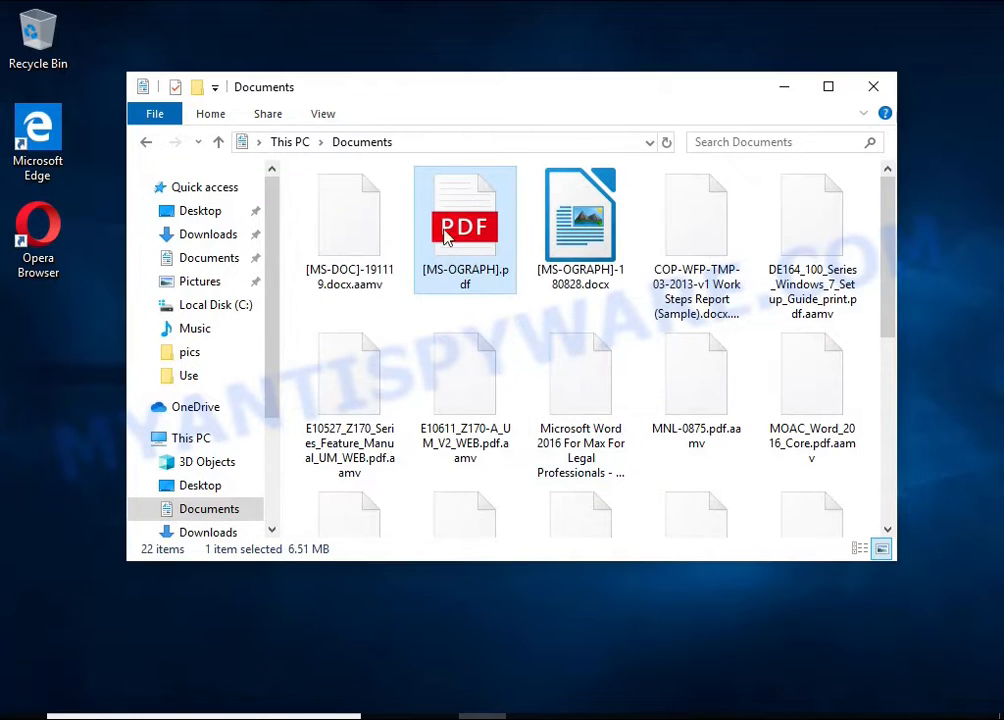
Try to view the renamed [MS-OGRAPH].pdf, and close the browser that opens it.
{"action": "double_click", "coordinate": [447, 236]}
{"action": "left_click", "coordinate": [469, 292]}
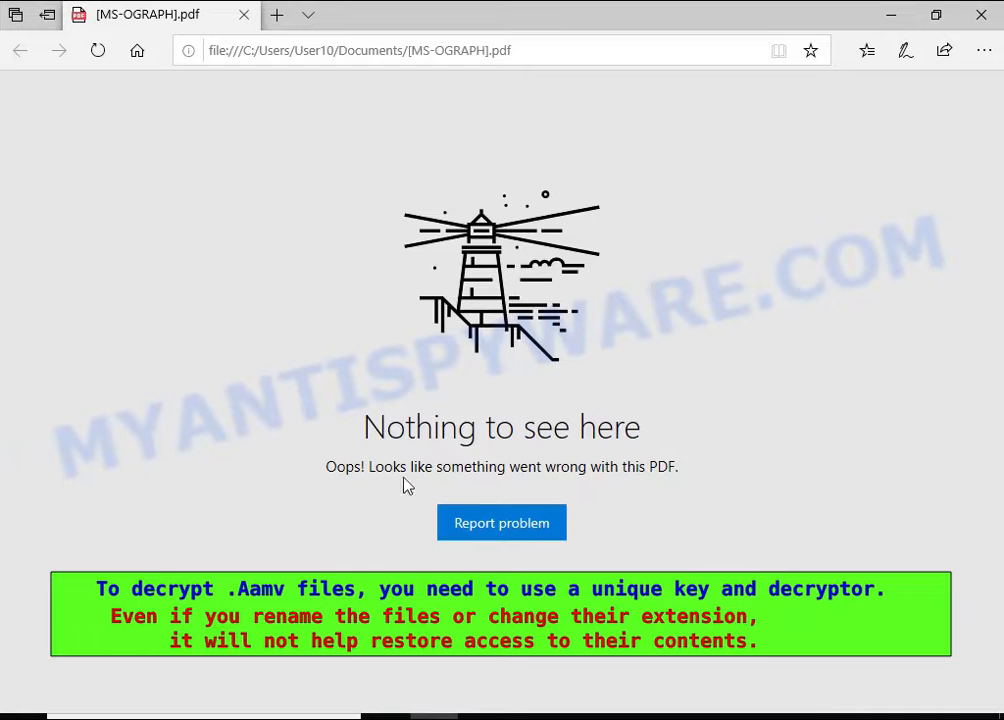
{"action": "left_click", "coordinate": [981, 14]}
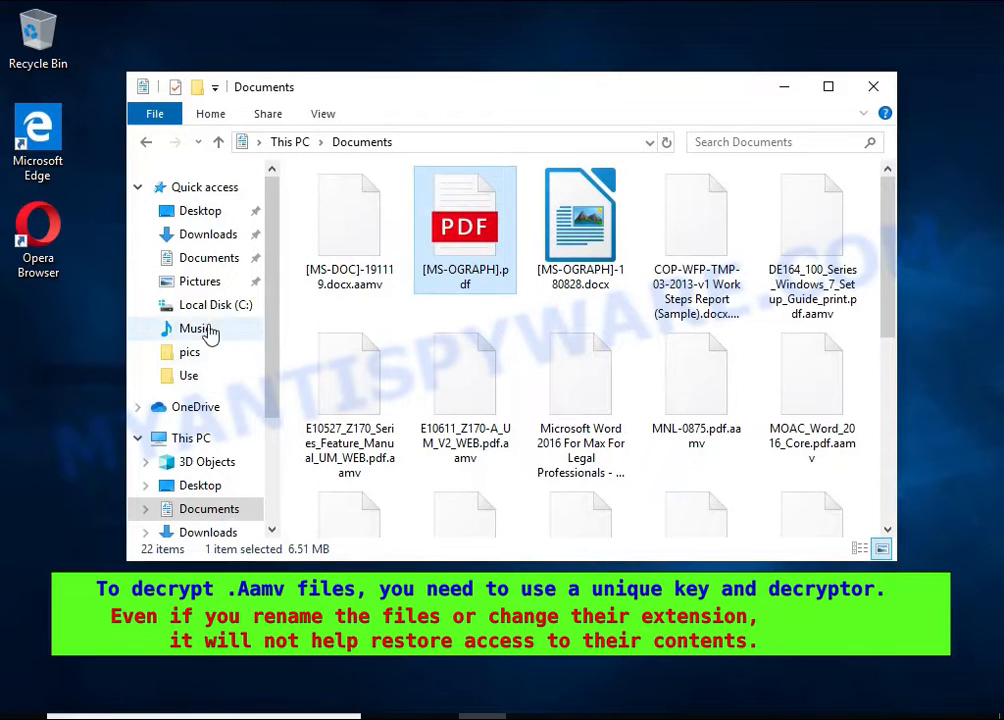
Go to the Pictures folder and try to open the encrypted Chrysanthemum image, dismissing the app choice.
{"action": "left_click", "coordinate": [201, 283]}
{"action": "left_click", "coordinate": [583, 258]}
{"action": "double_click", "coordinate": [583, 258]}
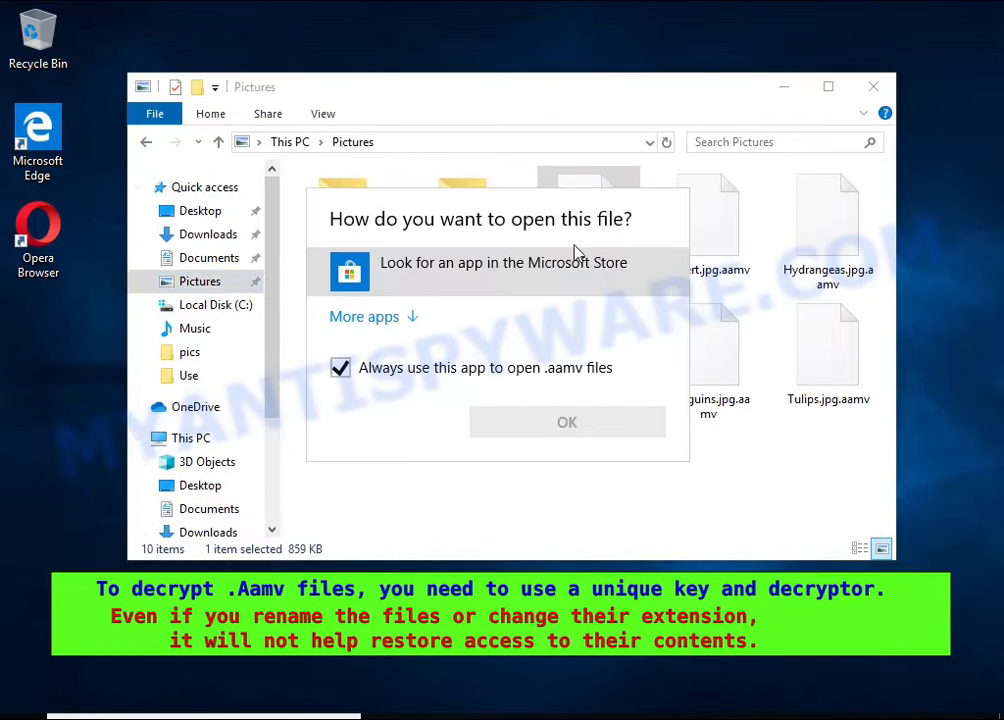
{"action": "left_click", "coordinate": [551, 177]}
Rename the encrypted Chrysanthemum image to Chrysanthemum.jpg by removing its .aamv extension.
{"action": "right_click", "coordinate": [556, 177]}
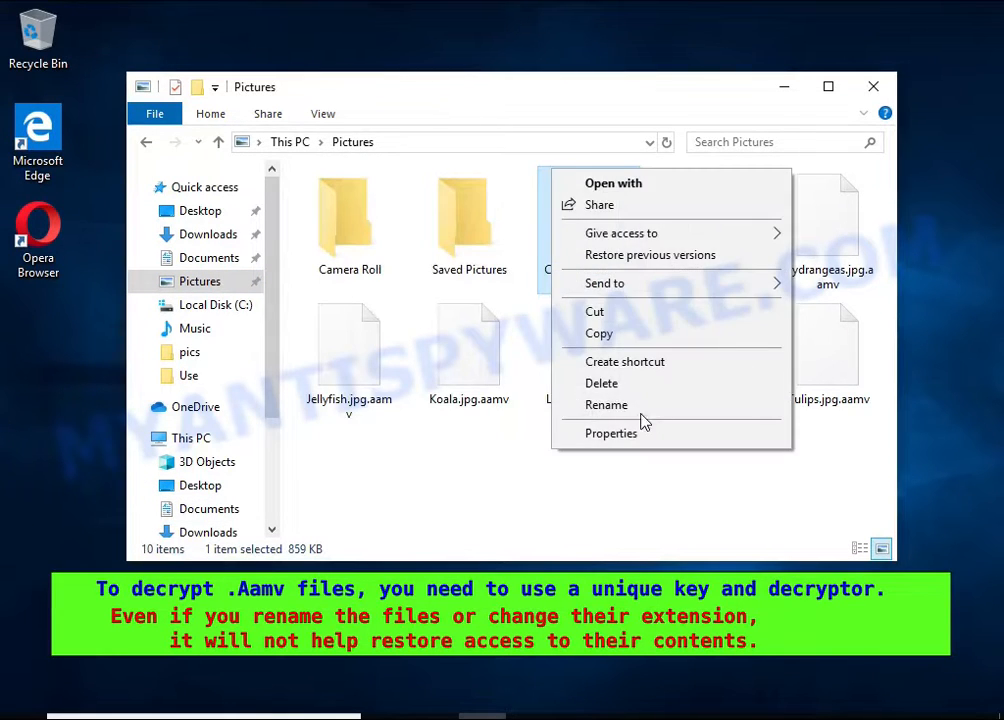
{"action": "left_click", "coordinate": [641, 419]}
{"action": "key", "text": "End"}
{"action": "key", "text": "BackSpace"}
{"action": "key", "text": "Return"}
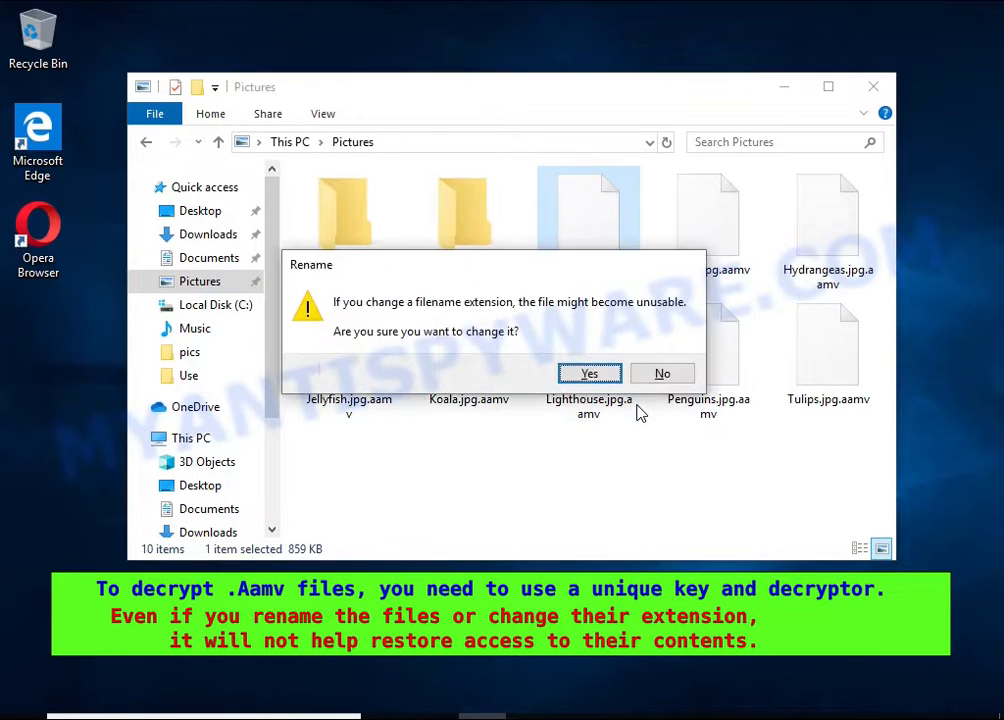
{"action": "left_click", "coordinate": [589, 373]}
Try to view Chrysanthemum.jpg with Photos, and close the viewer.
{"action": "double_click", "coordinate": [584, 240]}
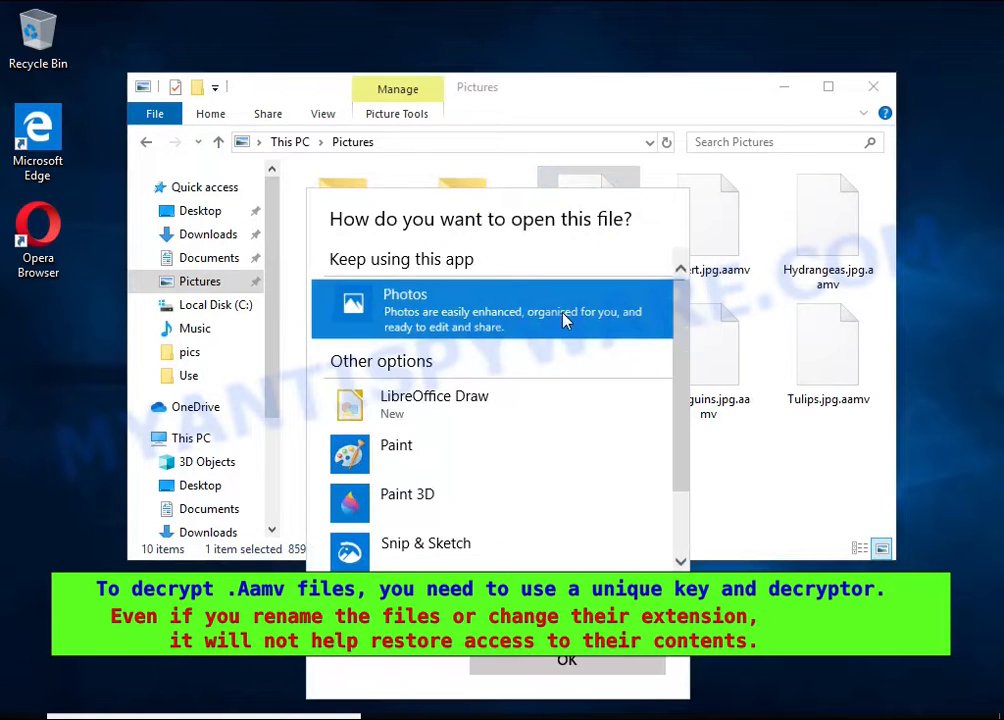
{"action": "left_click", "coordinate": [561, 316]}
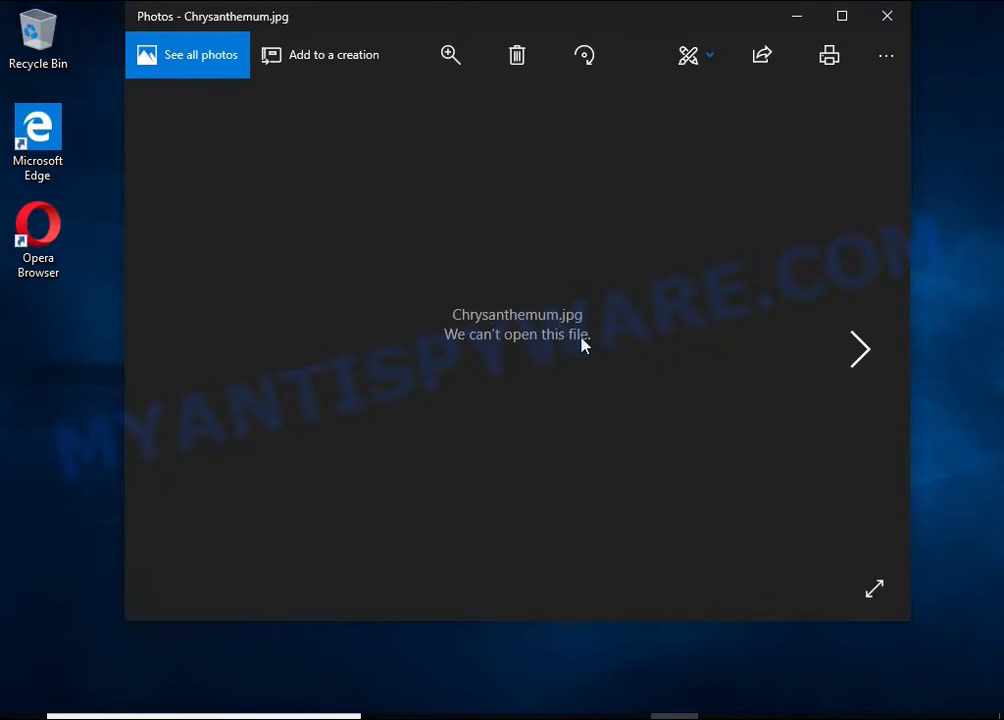
{"action": "left_click", "coordinate": [887, 16]}
Read the ransom note _readme.txt on Local Disk (C:), highlighting the line about encrypted files, and close the note and folder.
{"action": "left_click", "coordinate": [199, 310]}
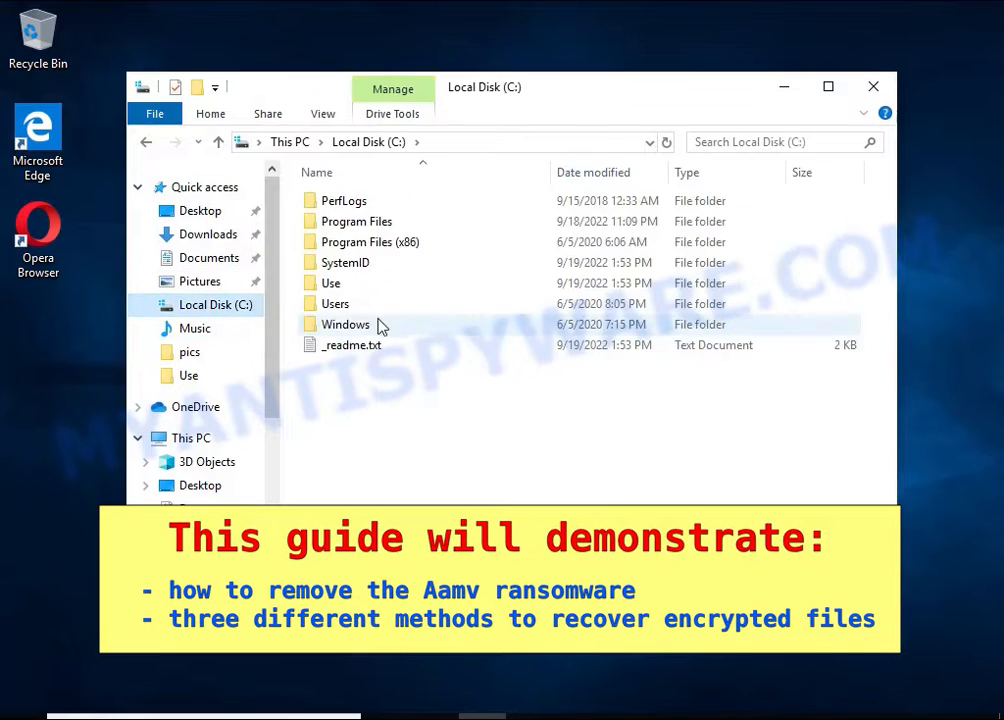
{"action": "double_click", "coordinate": [351, 345]}
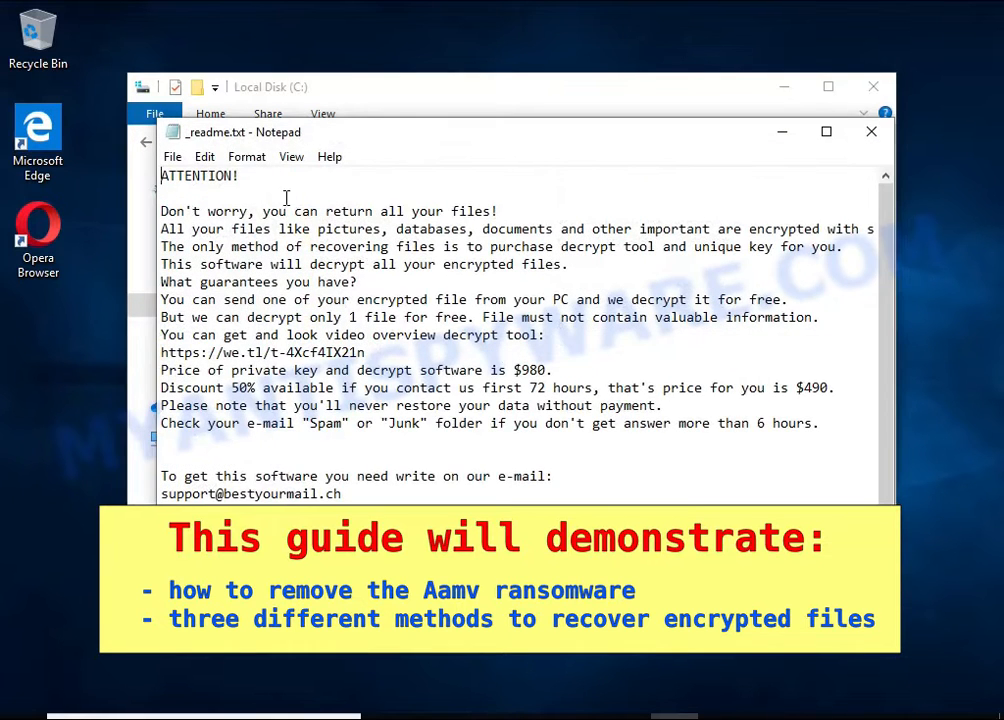
{"action": "left_click_drag", "start_coordinate": [158, 230], "coordinate": [823, 229]}
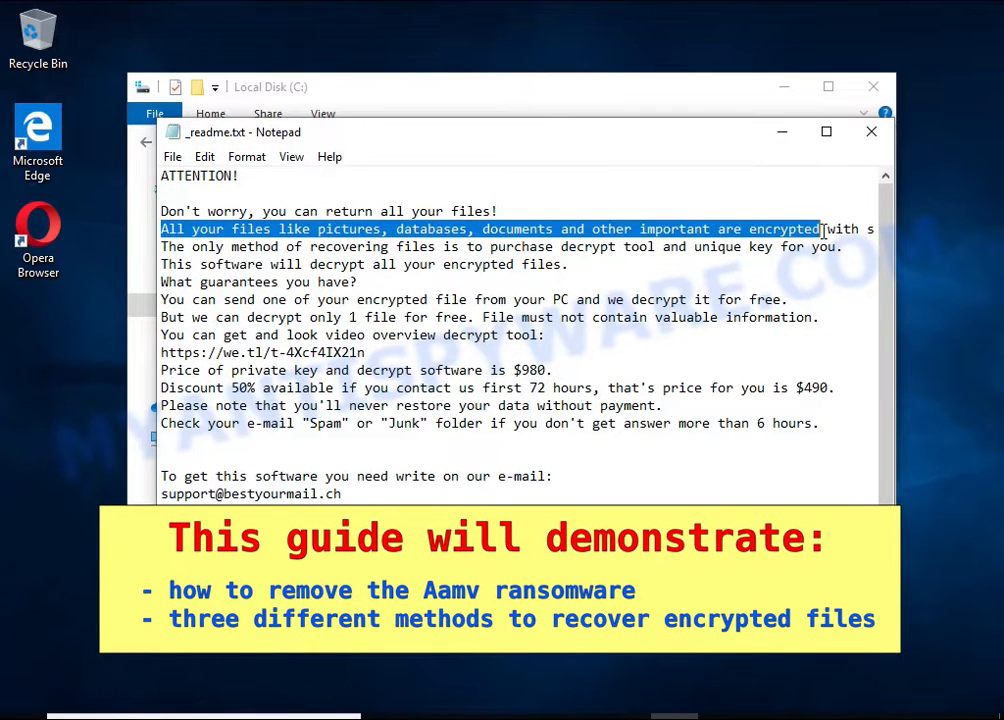
{"action": "double_click", "coordinate": [810, 229]}
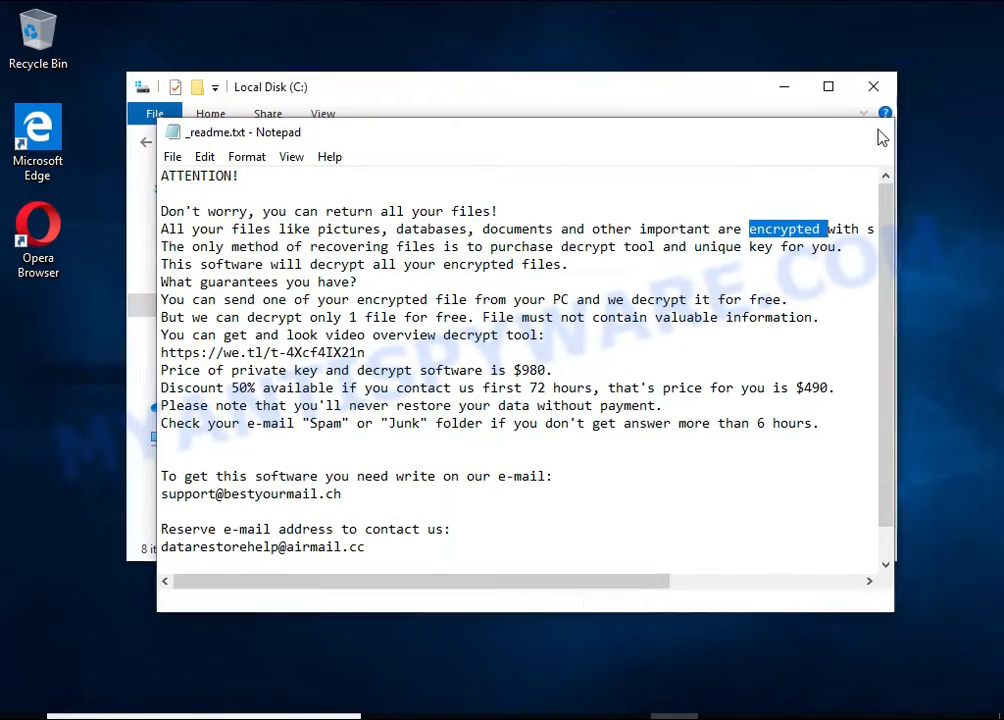
{"action": "left_click", "coordinate": [880, 133]}
{"action": "left_click", "coordinate": [885, 88]}
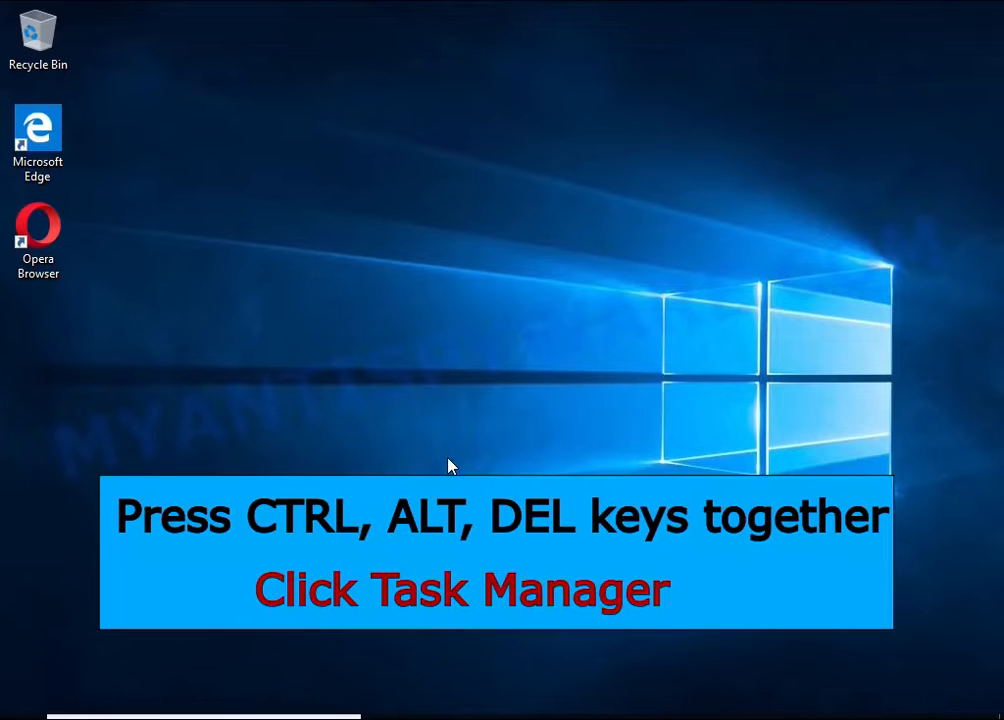
Open Task Manager and end the DB07.exe (32 bit) background process.
{"action": "key", "text": "ctrl+alt+Delete"}
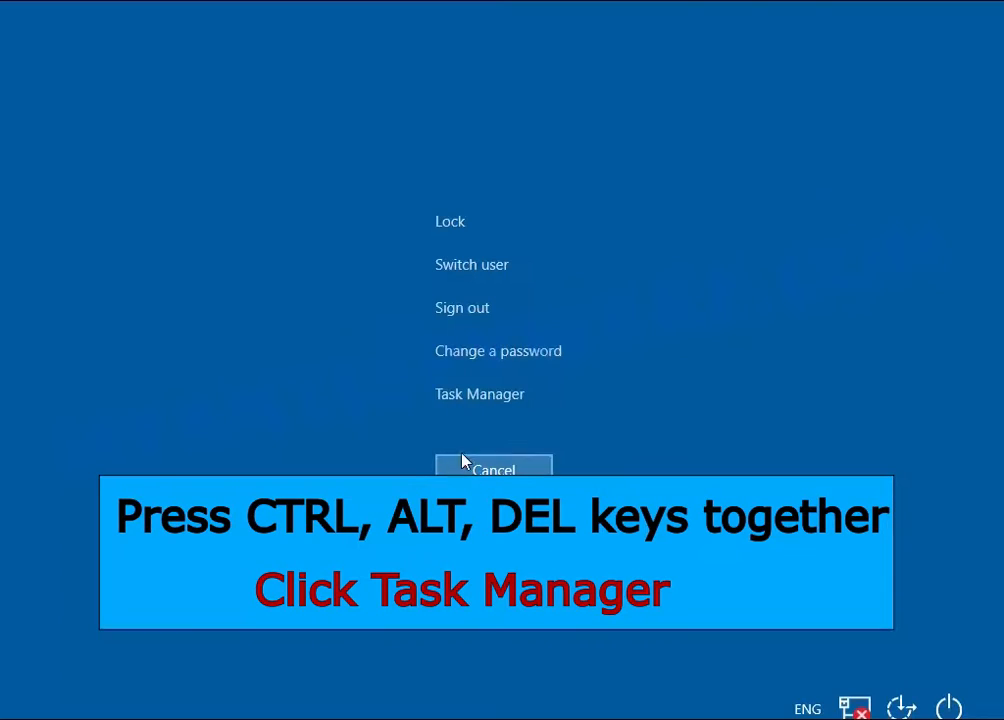
{"action": "left_click", "coordinate": [513, 400]}
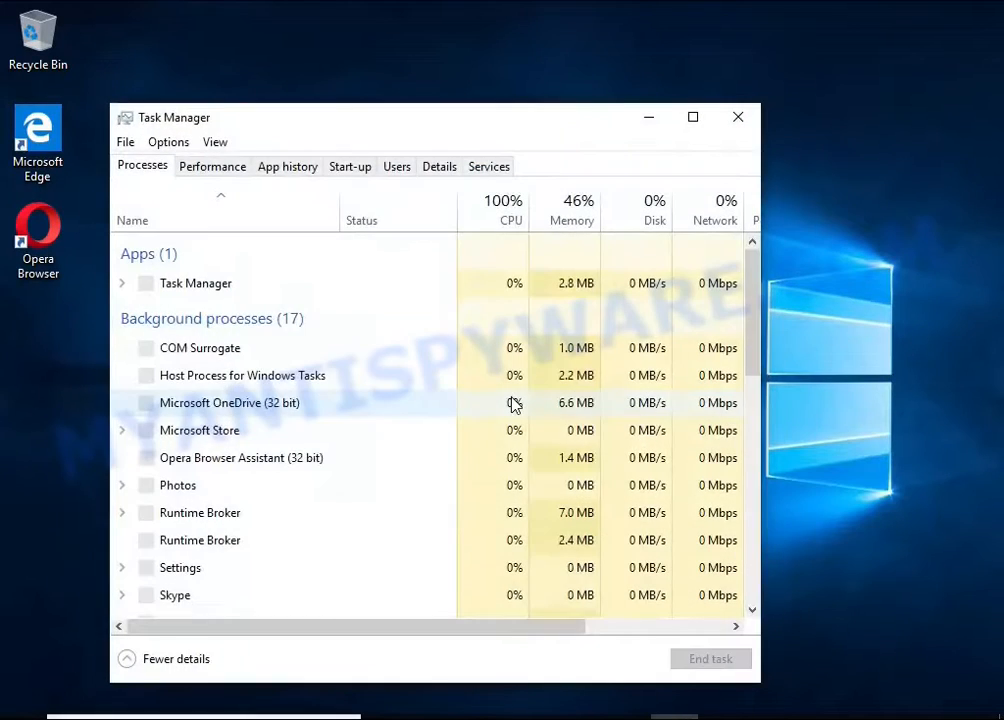
{"action": "scroll", "coordinate": [370, 372], "scroll_direction": "down", "scroll_amount": 2}
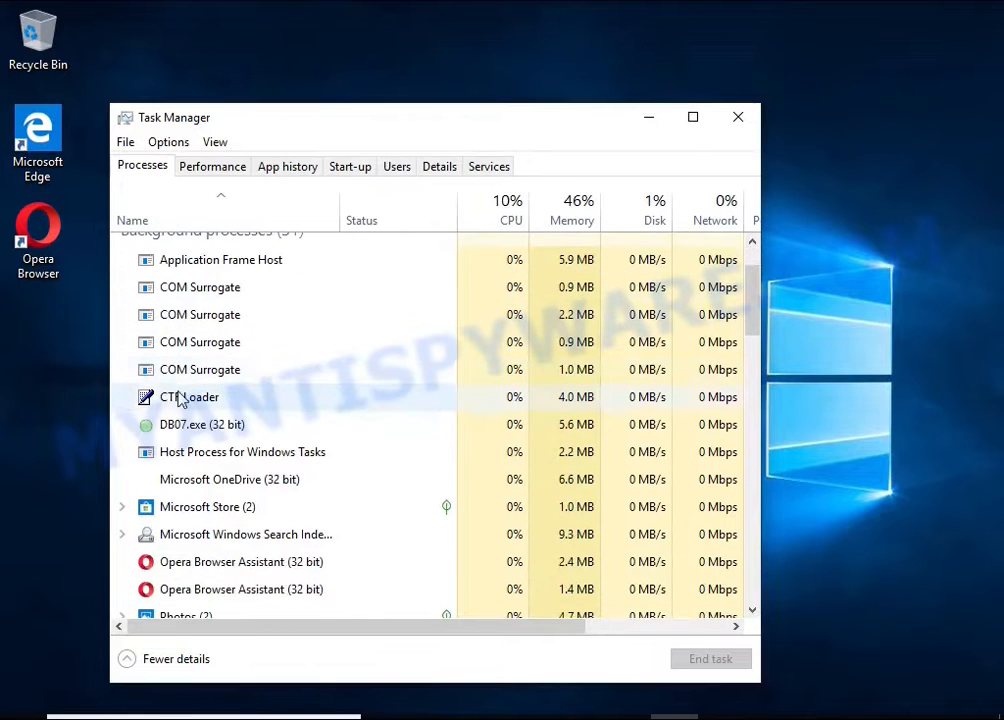
{"action": "left_click", "coordinate": [382, 430]}
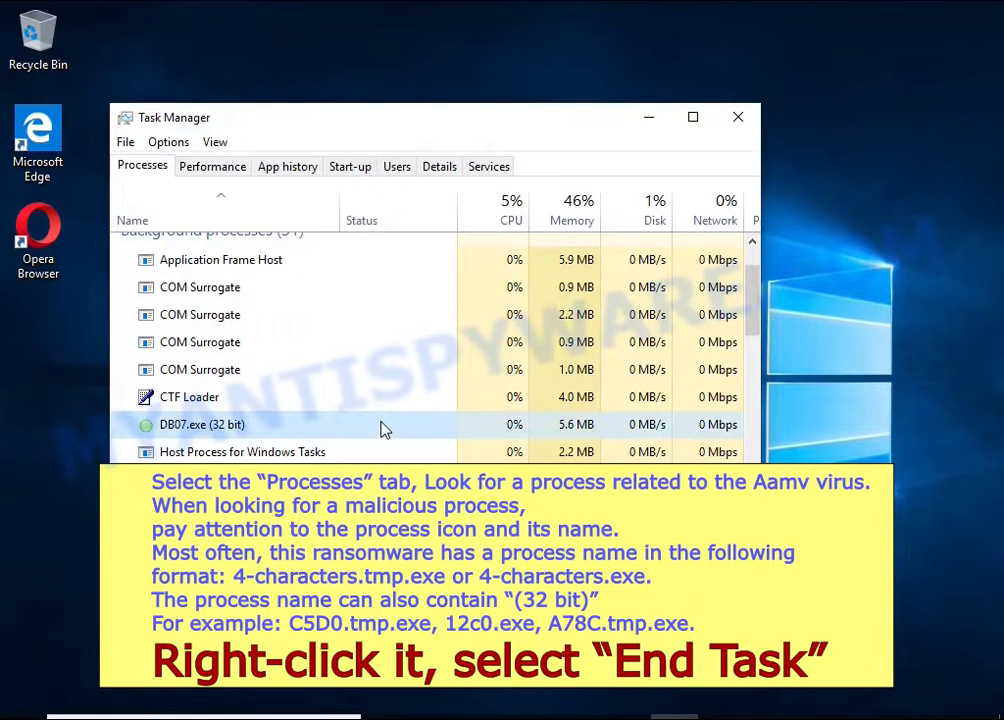
{"action": "right_click", "coordinate": [390, 437]}
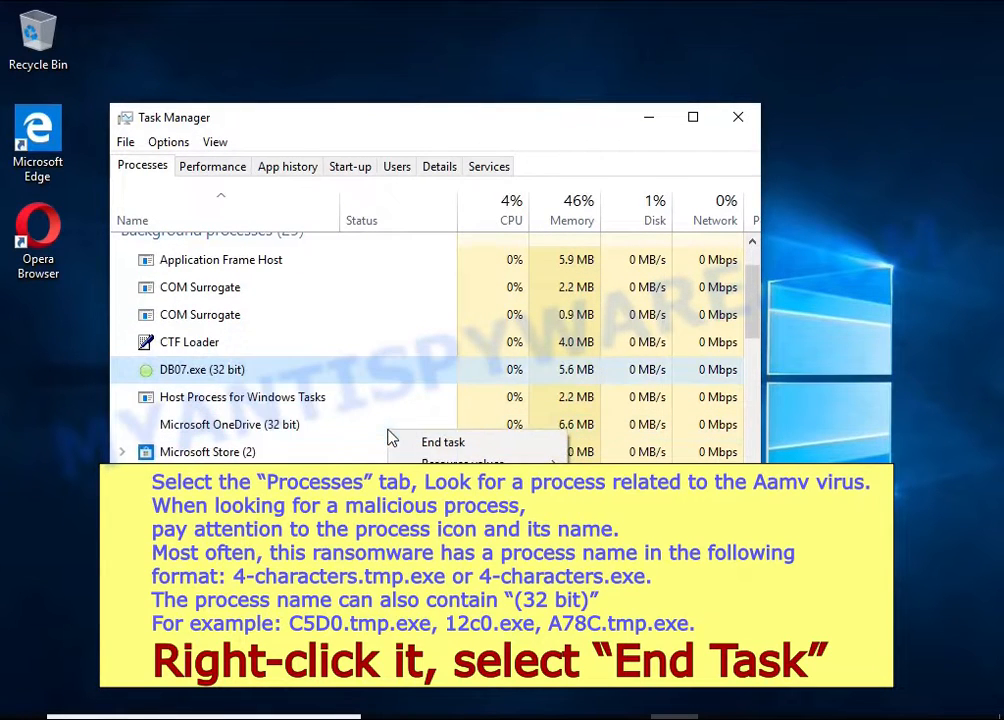
{"action": "left_click", "coordinate": [511, 446]}
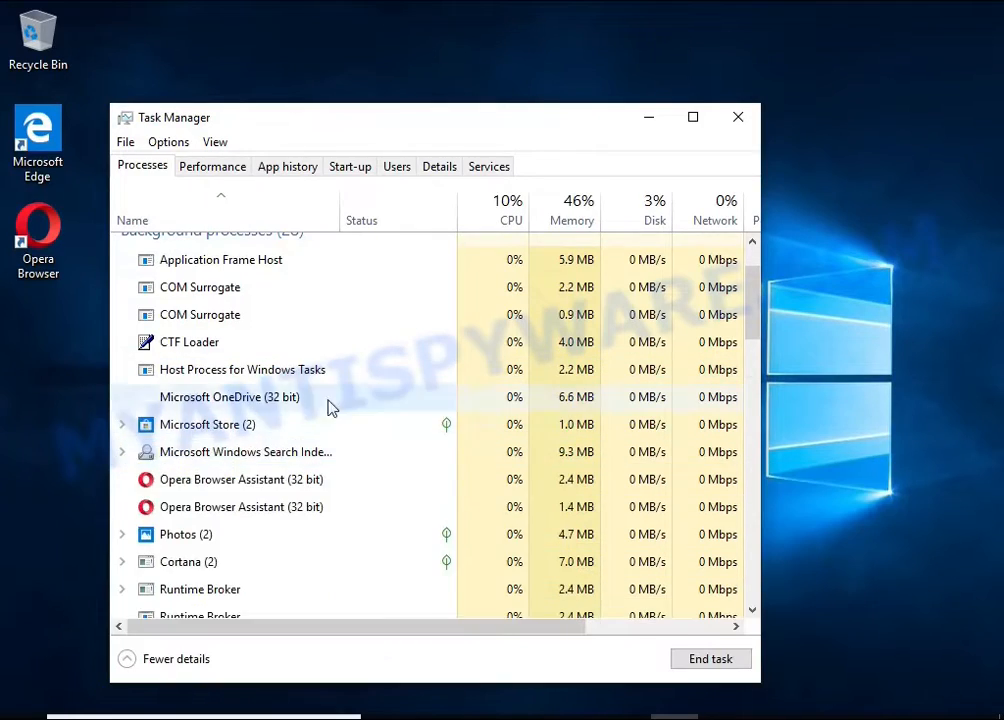
Disable DB07.exe from running at start-up and close Task Manager.
{"action": "scroll", "coordinate": [320, 405], "scroll_direction": "down", "scroll_amount": 2}
{"action": "scroll", "coordinate": [307, 403], "scroll_direction": "down", "scroll_amount": 6}
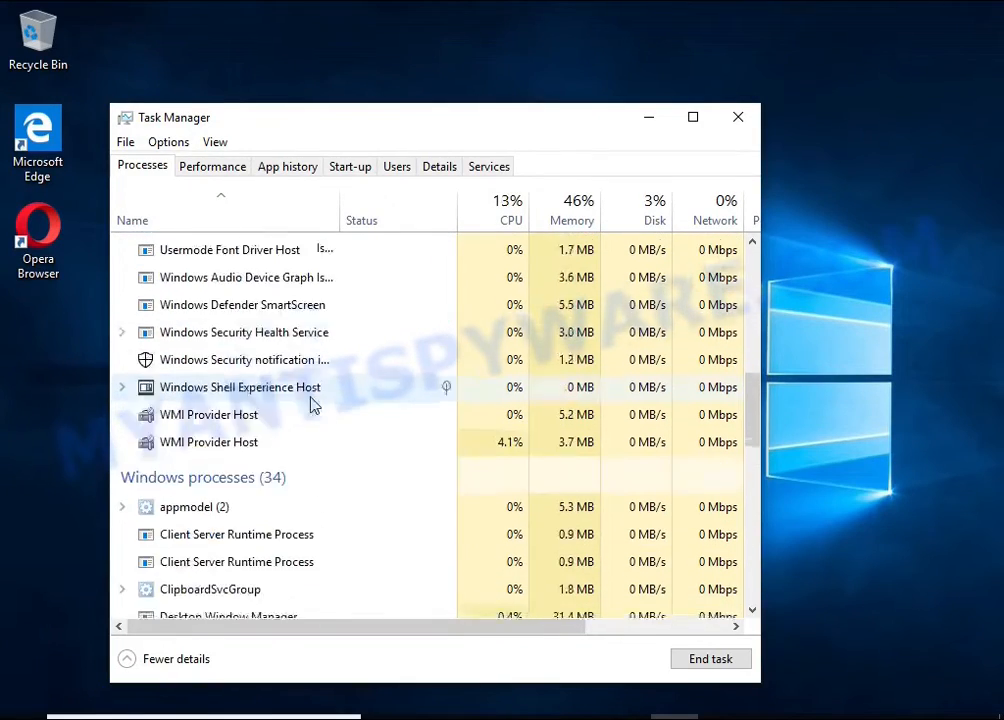
{"action": "scroll", "coordinate": [303, 396], "scroll_direction": "down", "scroll_amount": 10}
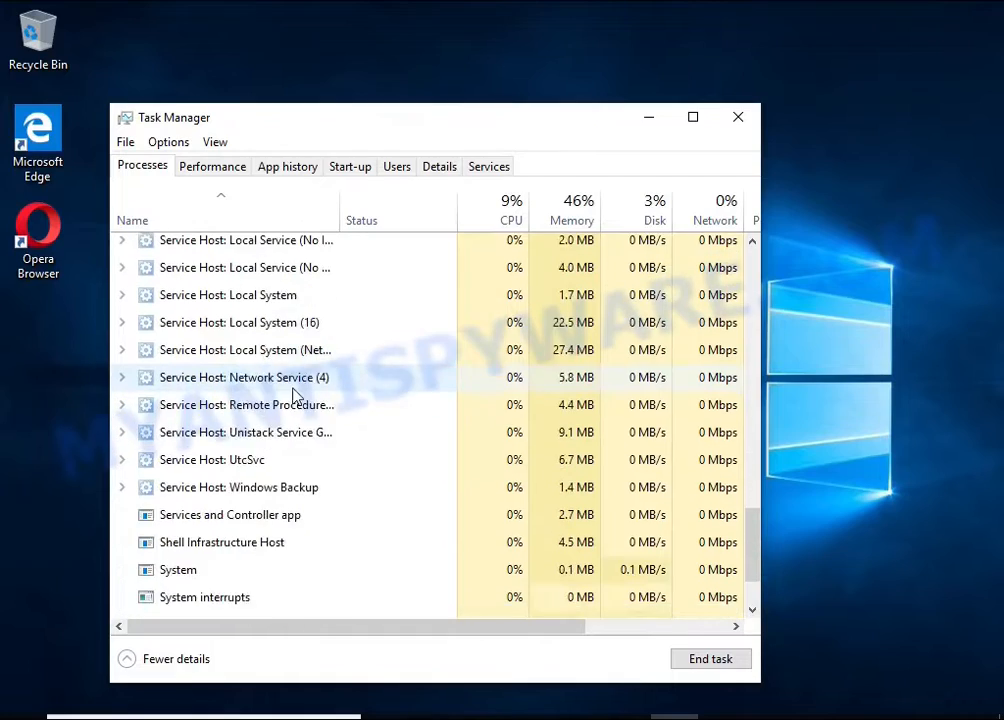
{"action": "scroll", "coordinate": [298, 392], "scroll_direction": "up", "scroll_amount": 10}
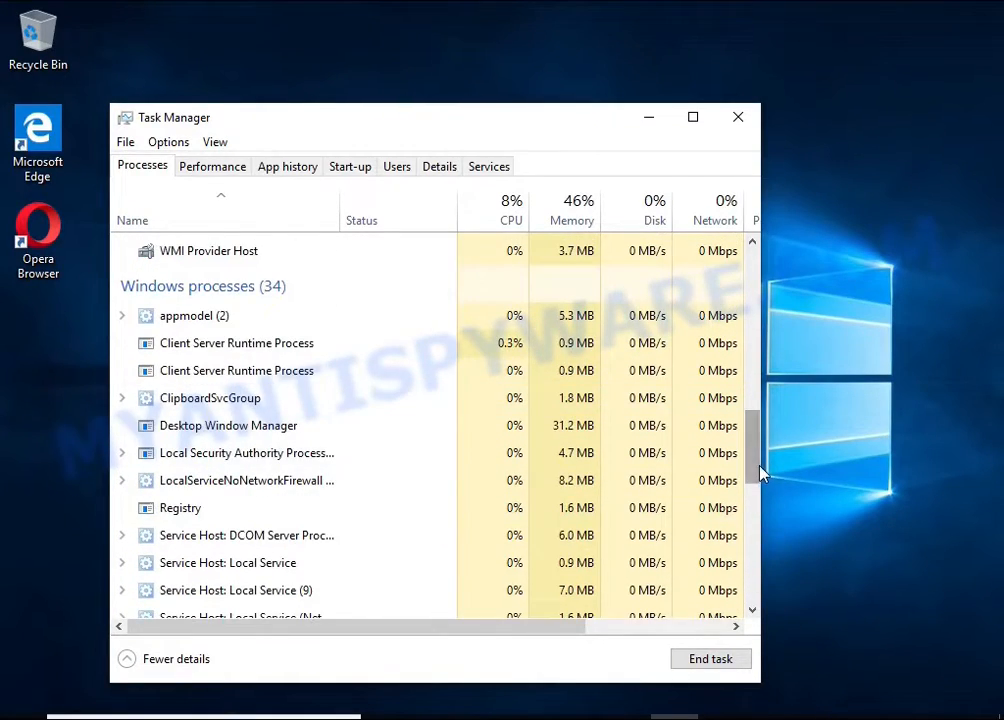
{"action": "left_click_drag", "start_coordinate": [761, 471], "coordinate": [765, 270]}
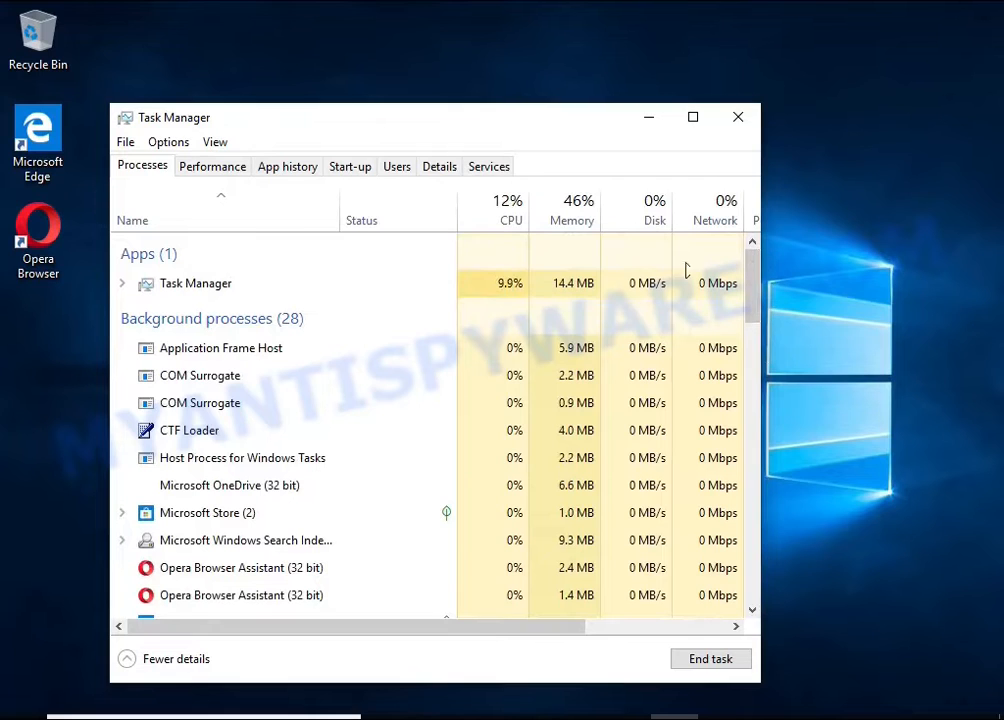
{"action": "left_click", "coordinate": [352, 168]}
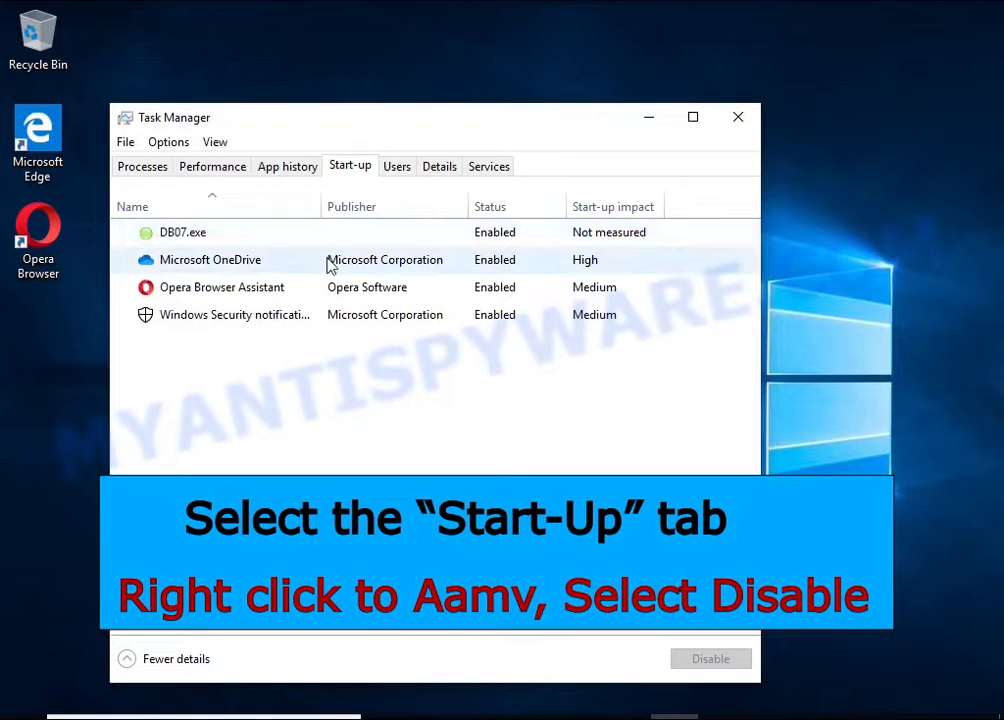
{"action": "right_click", "coordinate": [543, 240]}
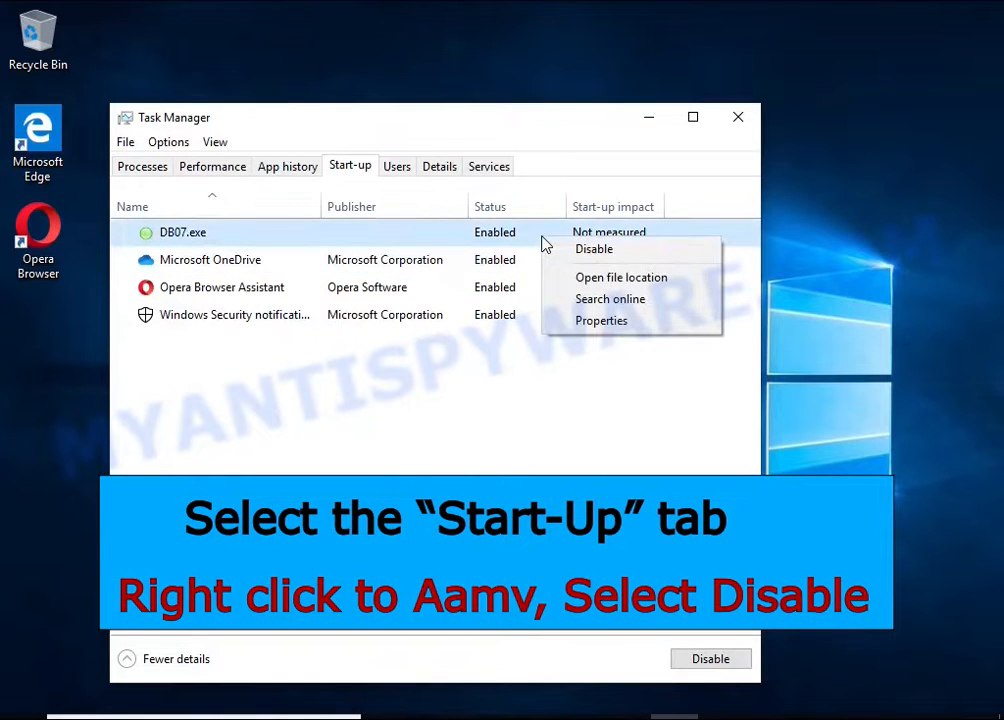
{"action": "left_click", "coordinate": [670, 261]}
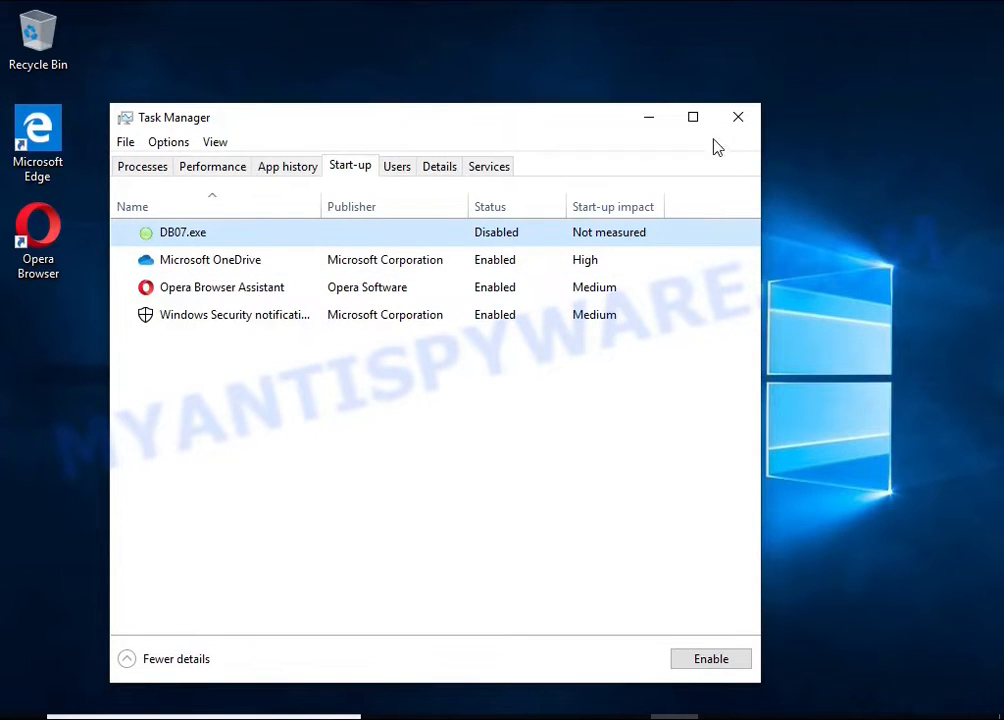
{"action": "left_click", "coordinate": [736, 121]}
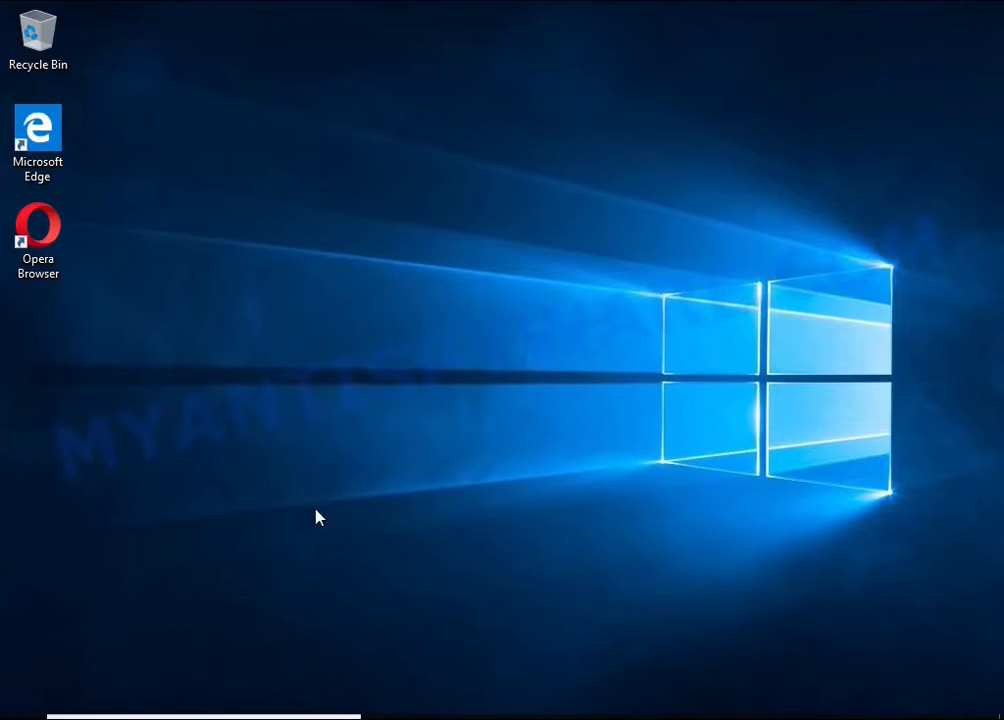
Search Windows for "task she" and open Task Scheduler.
{"action": "key", "text": "super+s"}
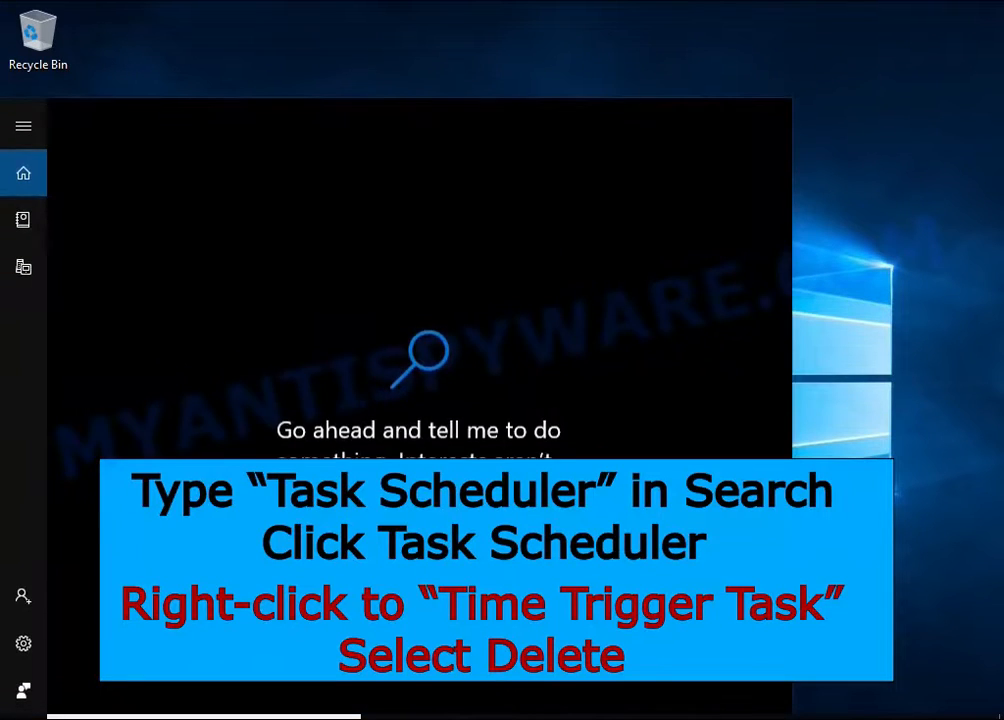
{"action": "type", "text": "task she"}
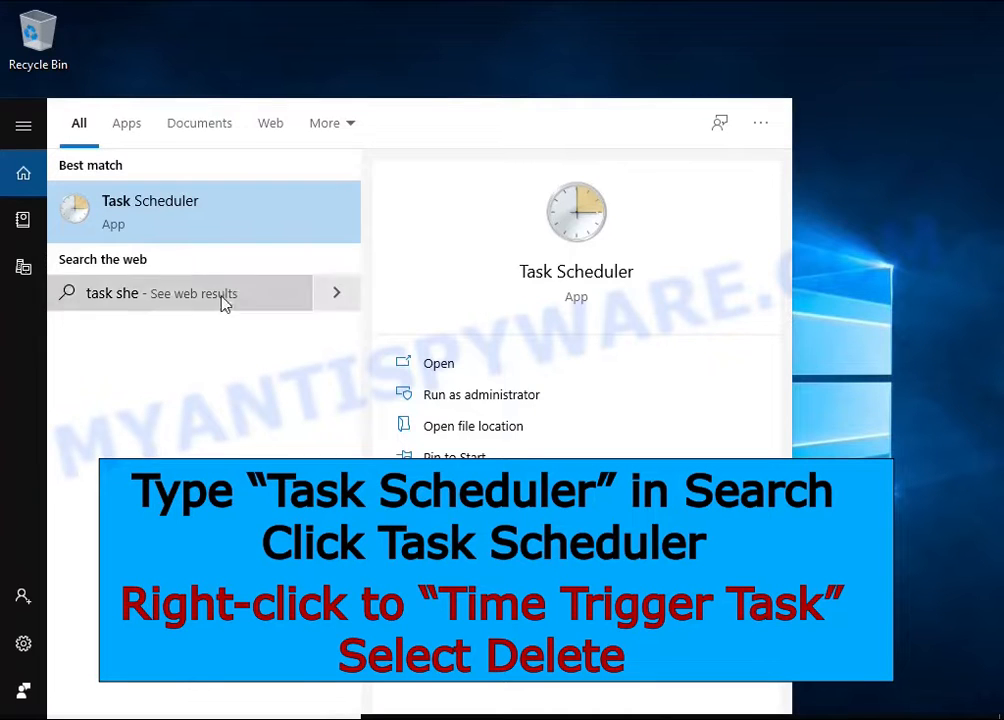
{"action": "left_click", "coordinate": [240, 230]}
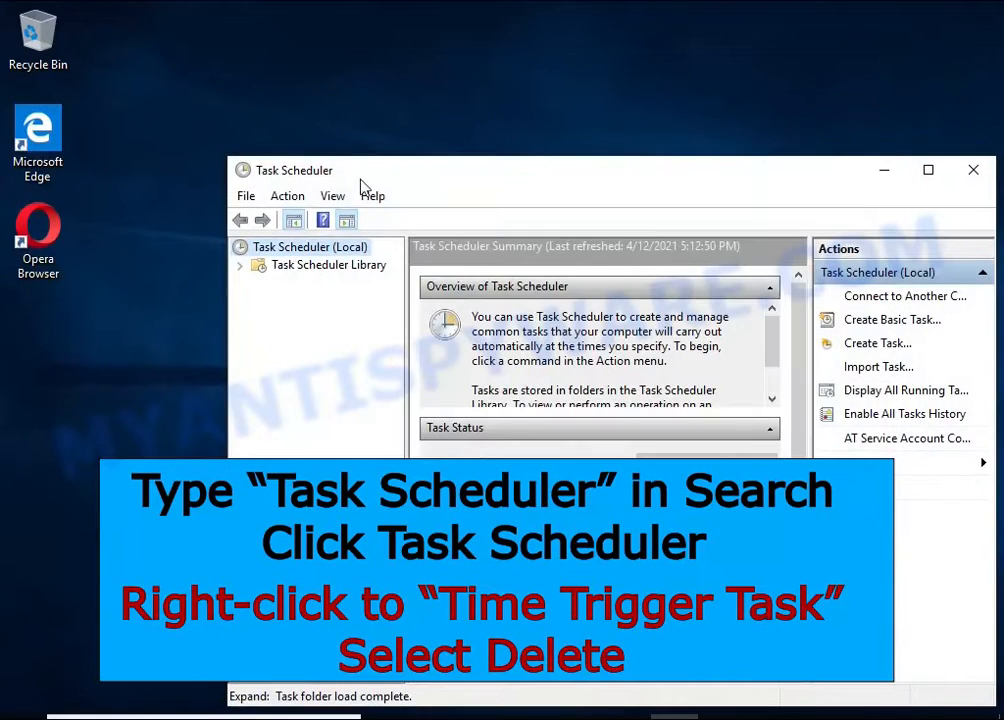
Delete the Time Trigger Task from the Task Scheduler Library and close Task Scheduler.
{"action": "left_click_drag", "start_coordinate": [370, 164], "coordinate": [303, 101]}
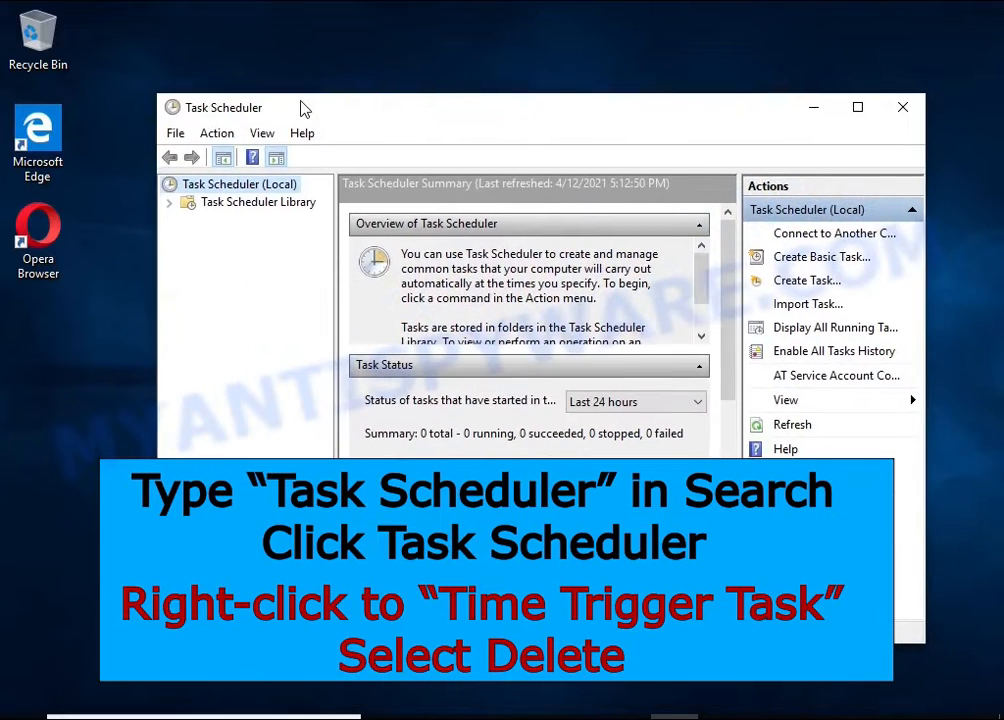
{"action": "left_click", "coordinate": [293, 203]}
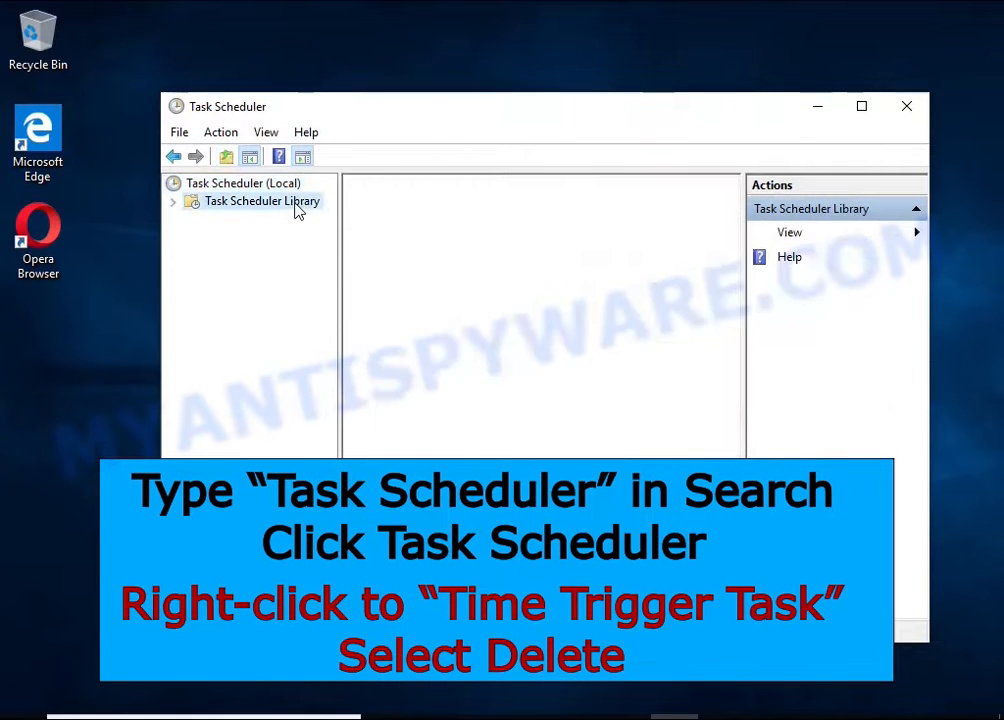
{"action": "left_click", "coordinate": [649, 271]}
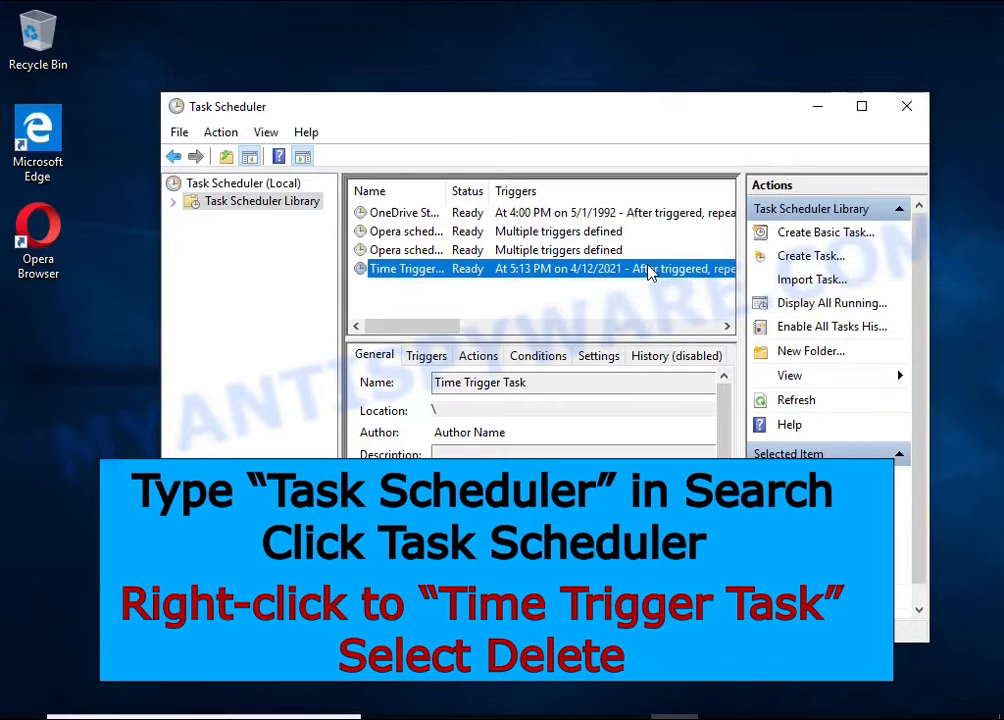
{"action": "right_click", "coordinate": [649, 270]}
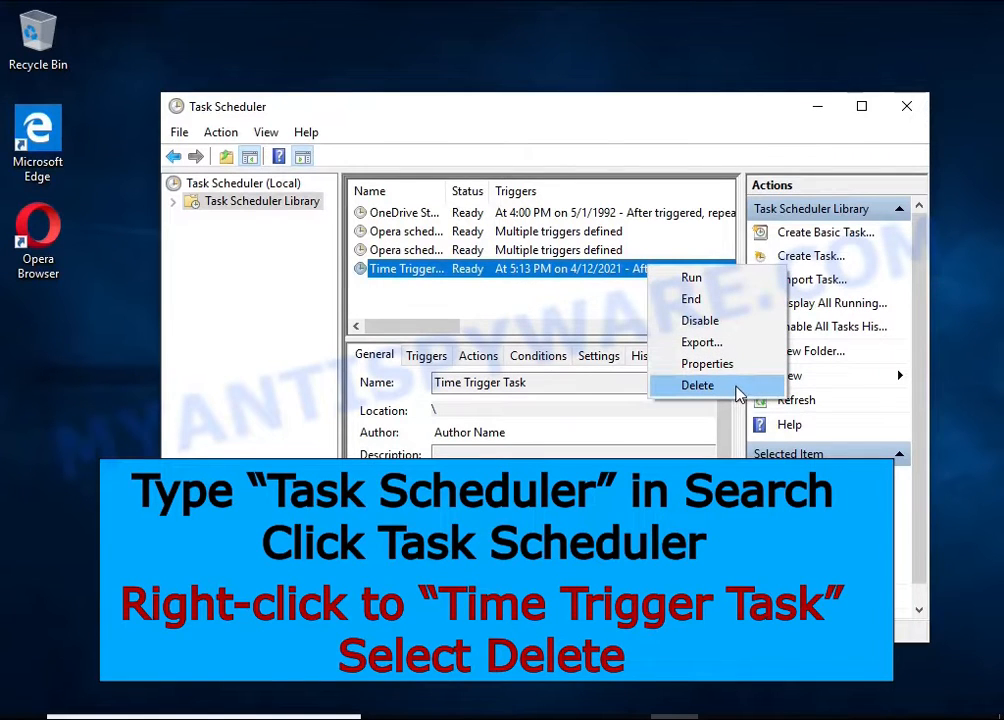
{"action": "left_click", "coordinate": [736, 388]}
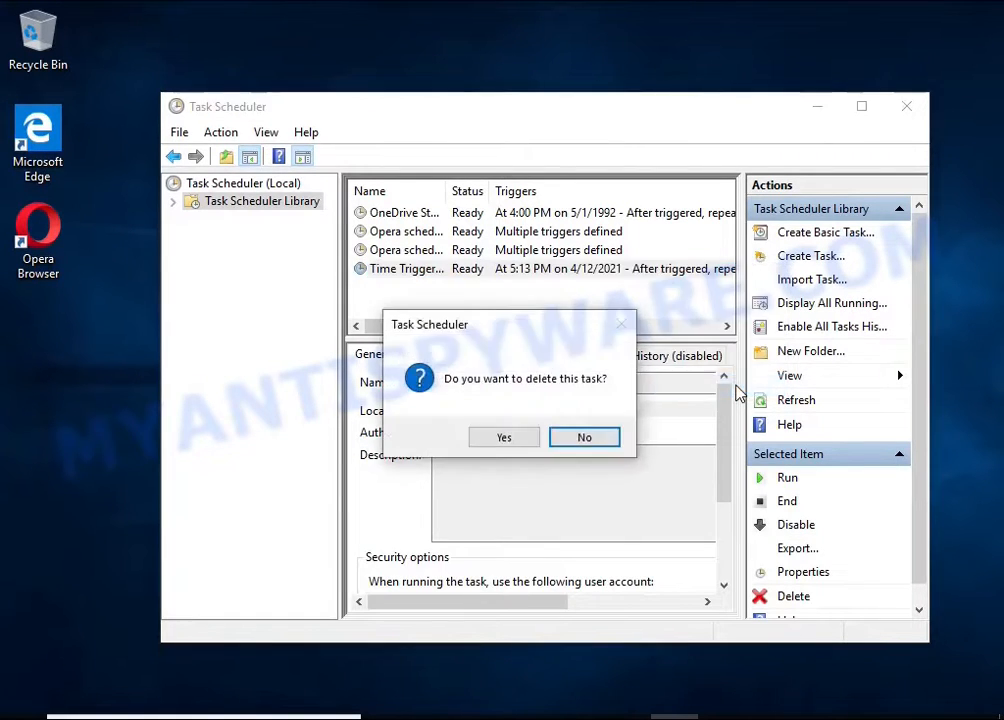
{"action": "left_click", "coordinate": [505, 442]}
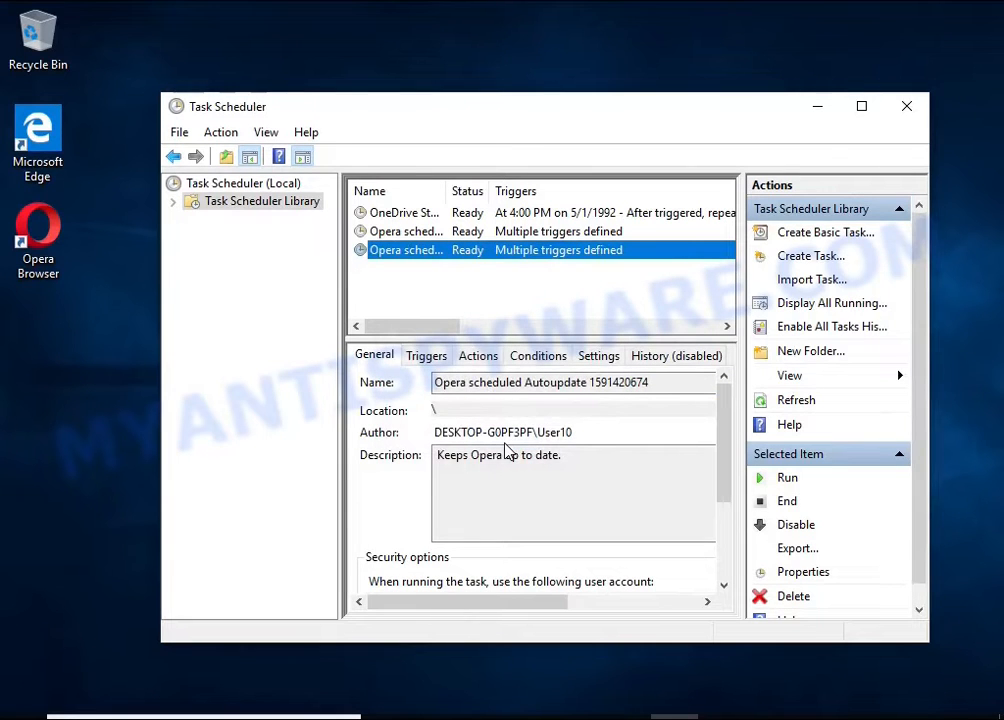
{"action": "left_click", "coordinate": [907, 108]}
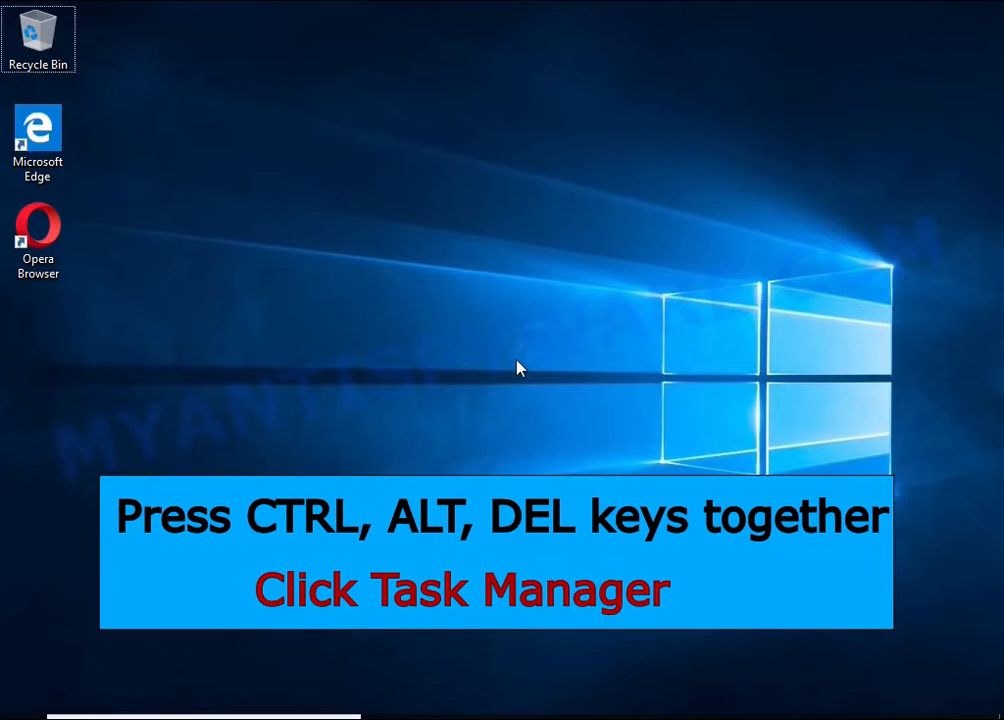
Open the file location of the DB07.exe start-up entry from Task Manager, and close Task Manager.
{"action": "key", "text": "ctrl+alt+Delete"}
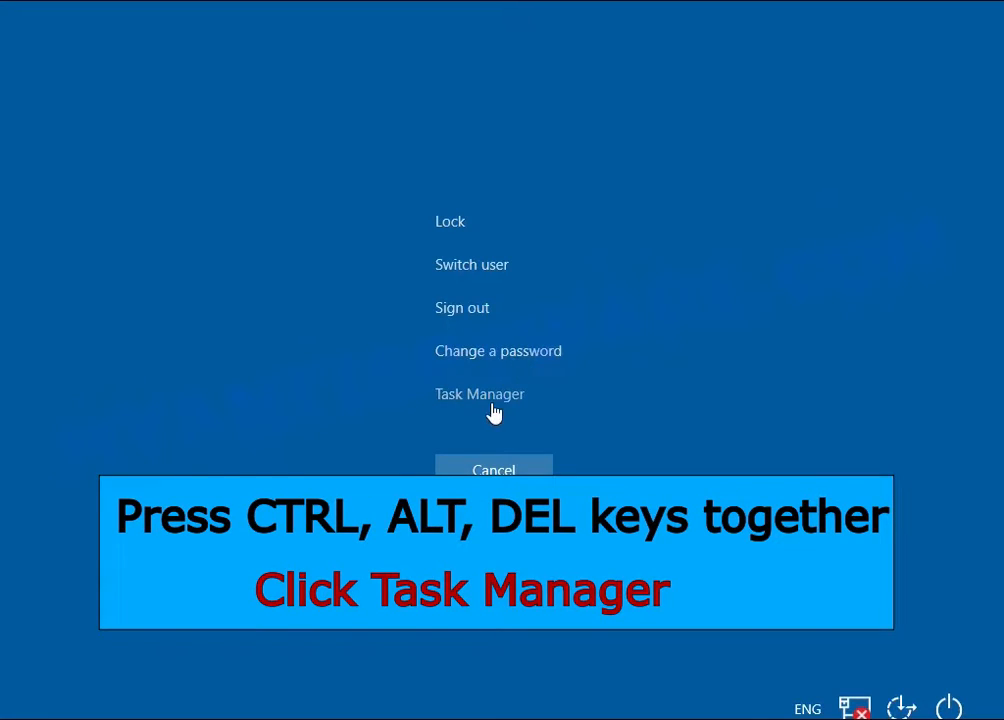
{"action": "left_click", "coordinate": [492, 404]}
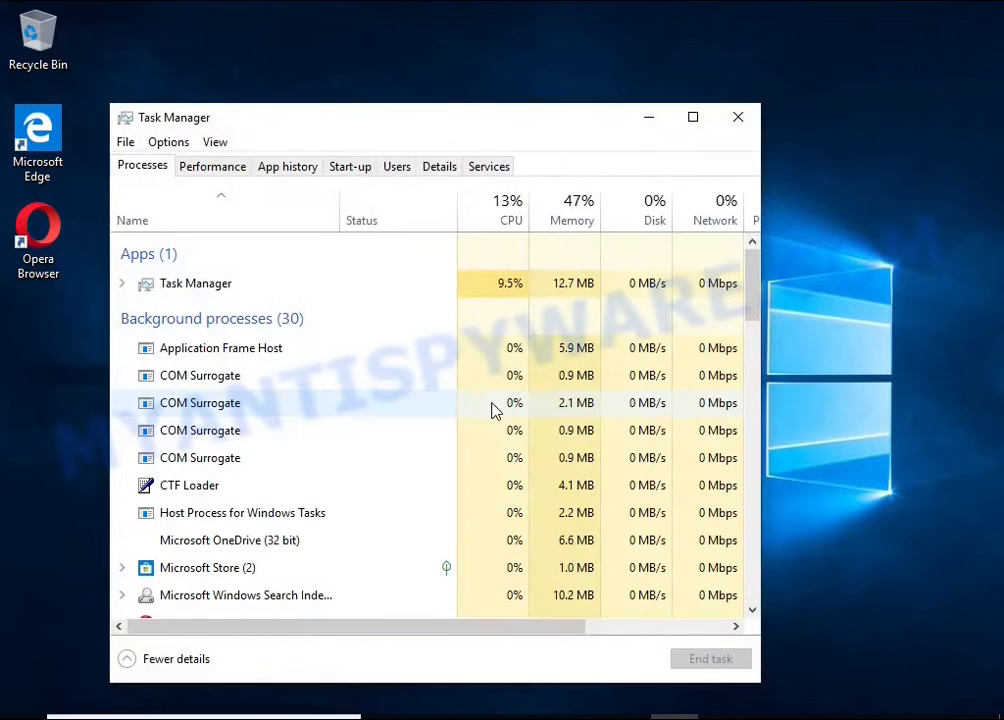
{"action": "left_click", "coordinate": [352, 168]}
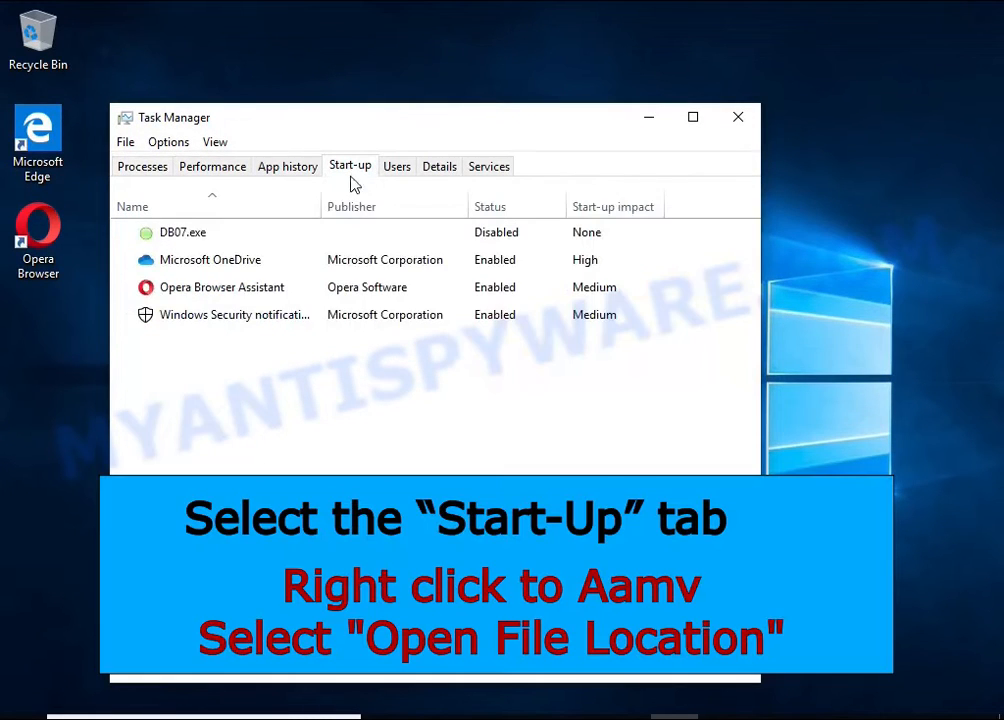
{"action": "right_click", "coordinate": [549, 233]}
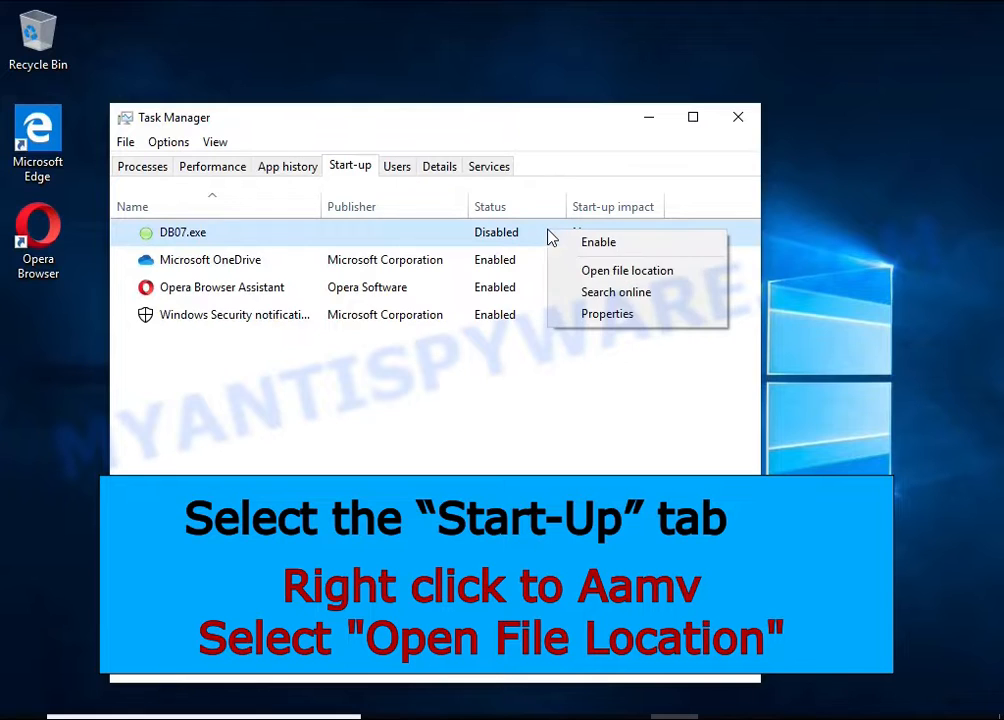
{"action": "left_click", "coordinate": [697, 281]}
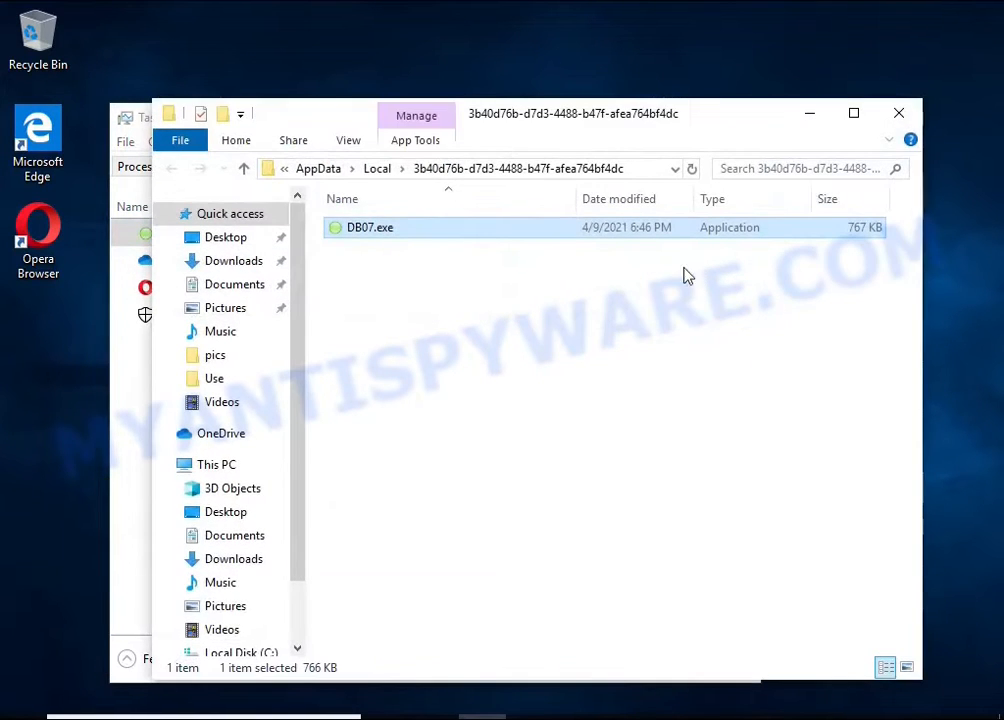
{"action": "left_click", "coordinate": [128, 417]}
{"action": "left_click", "coordinate": [737, 117]}
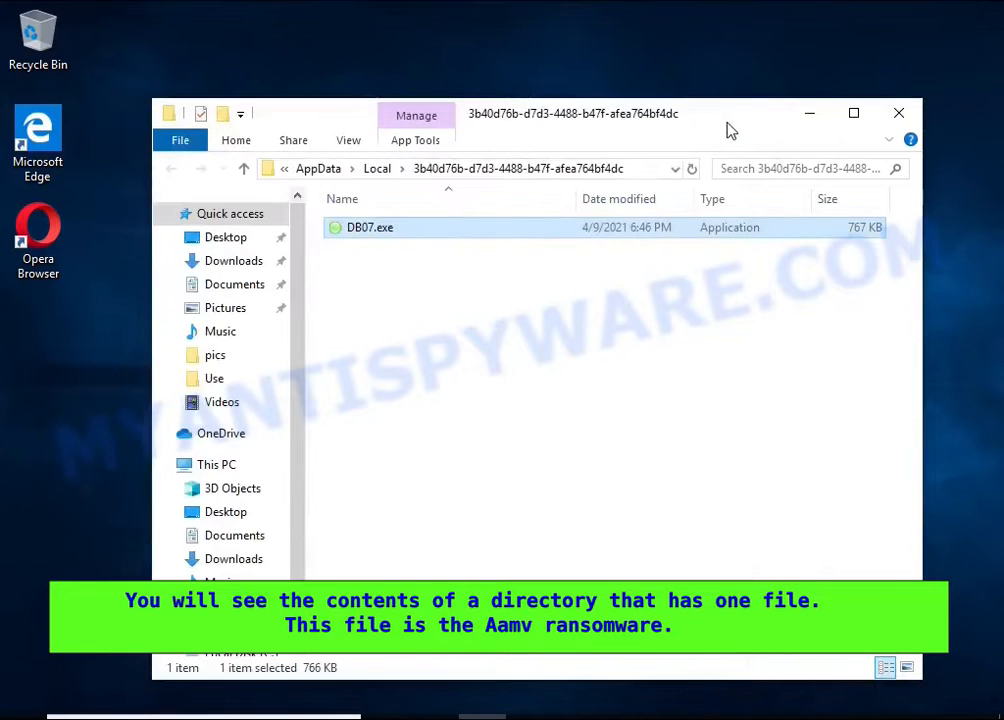
Try to delete DB07.exe from its folder, retry the deletion, and cancel it.
{"action": "right_click", "coordinate": [419, 229]}
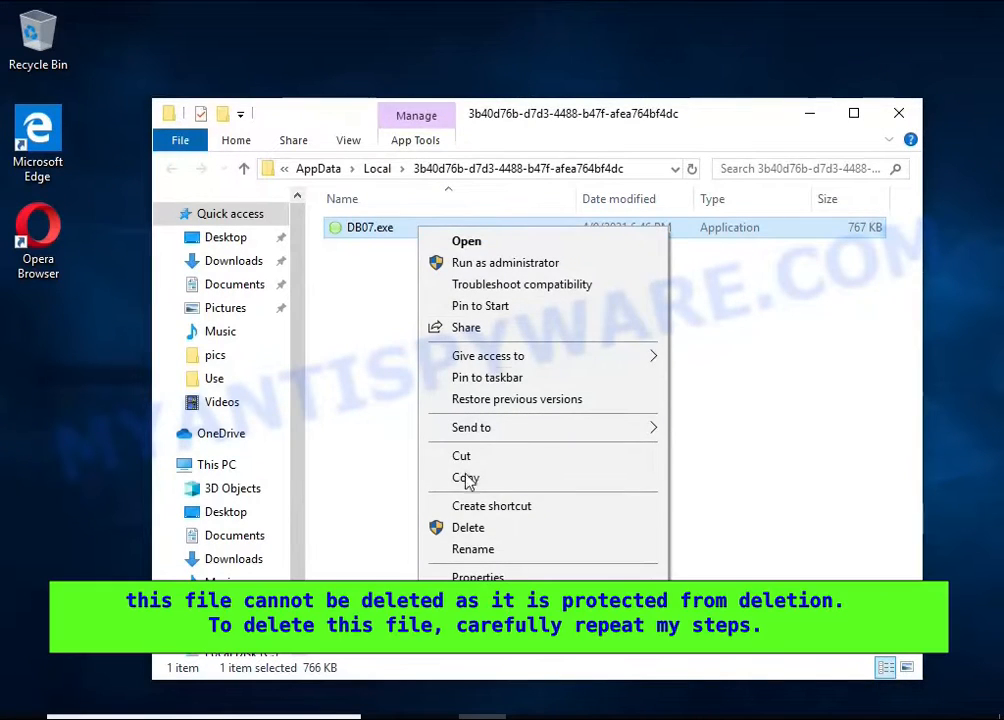
{"action": "left_click", "coordinate": [468, 529]}
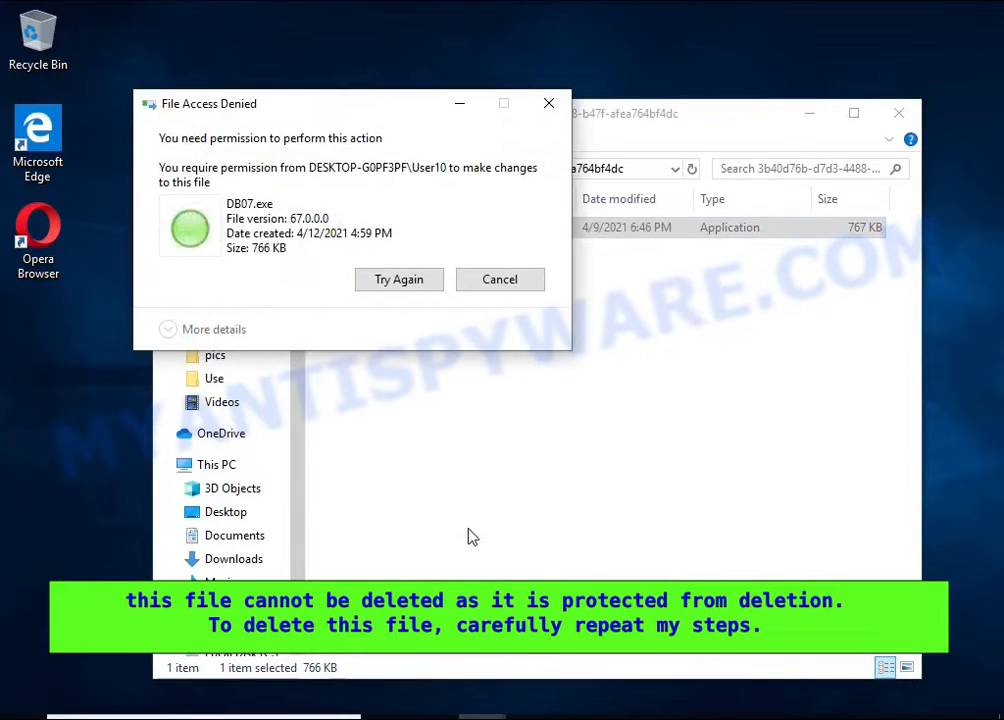
{"action": "left_click", "coordinate": [423, 285]}
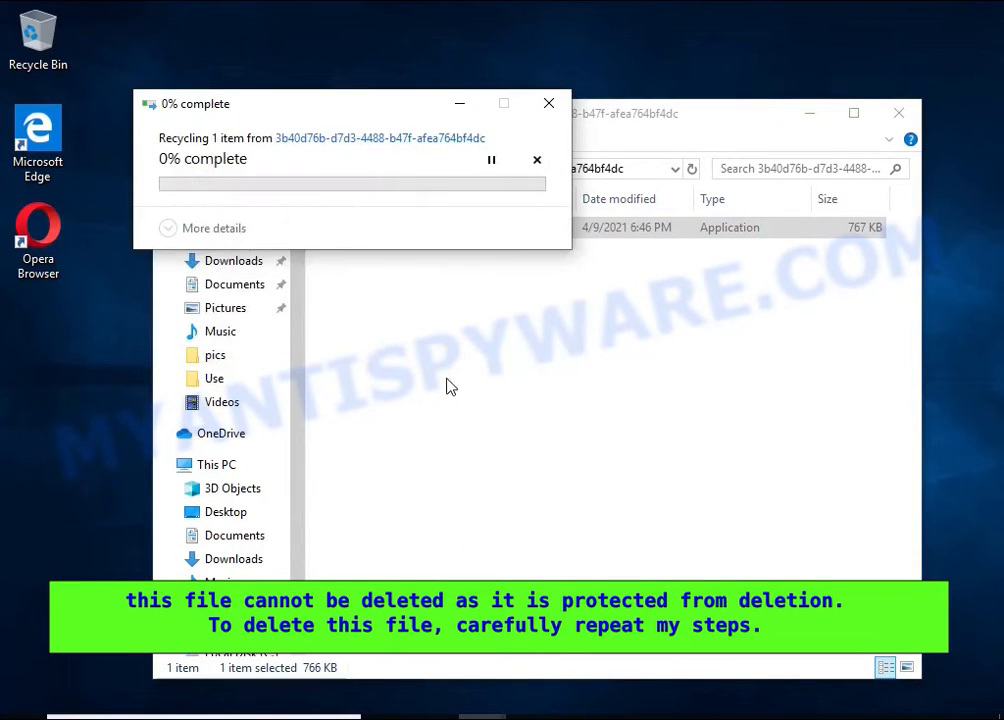
{"action": "left_click", "coordinate": [405, 286]}
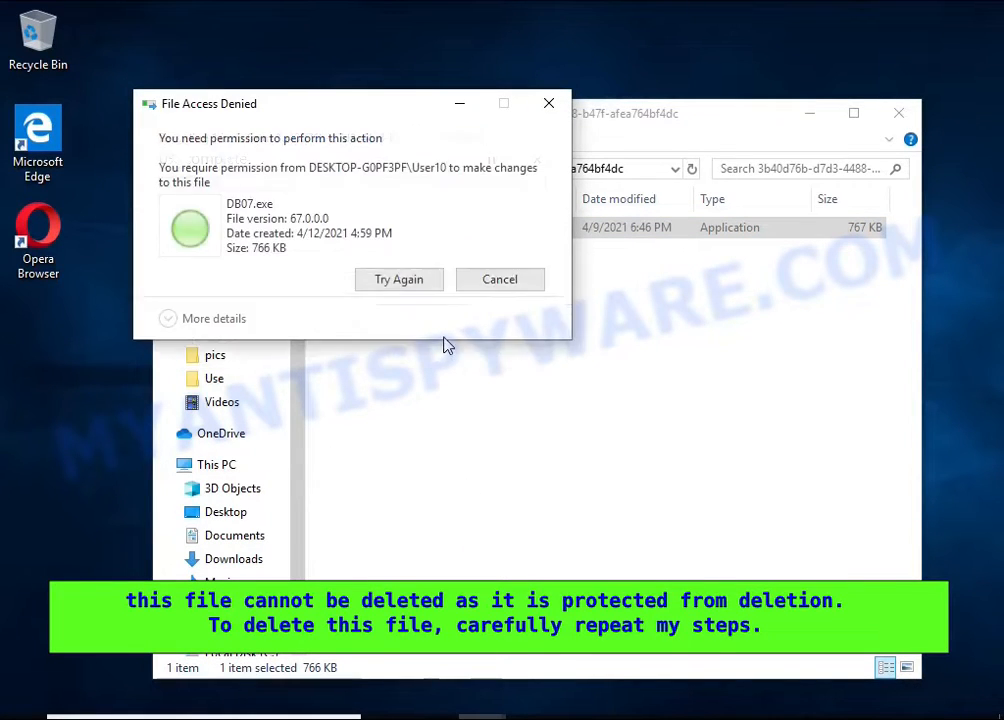
{"action": "key", "text": "Escape"}
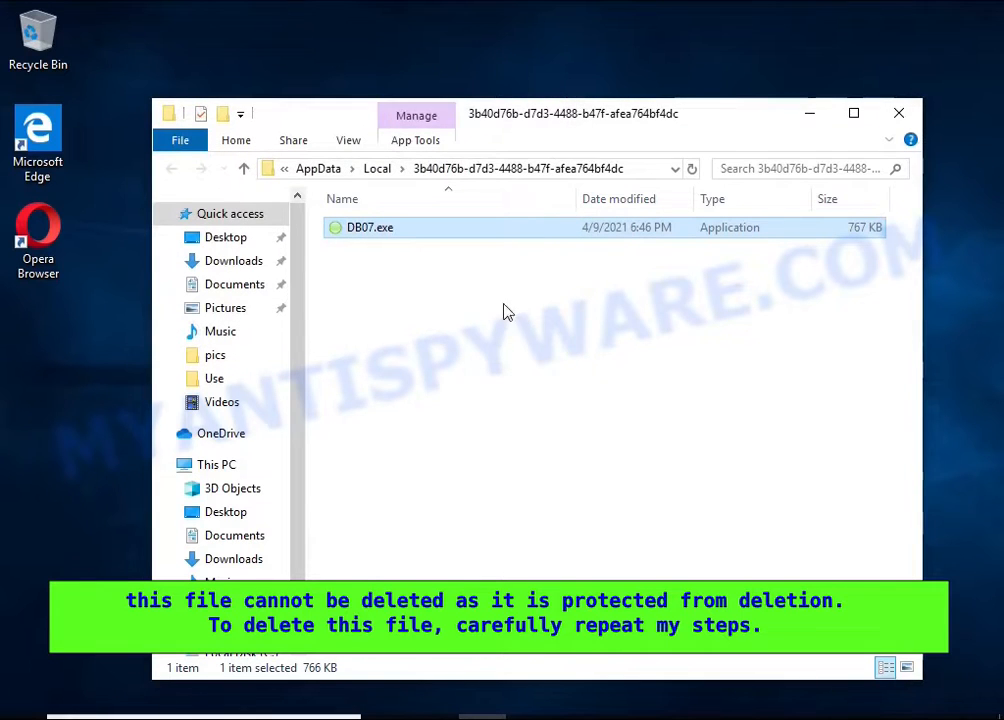
Disable inheritance in the advanced security settings of DB07.exe, converting inherited permissions into explicit permissions.
{"action": "right_click", "coordinate": [413, 241]}
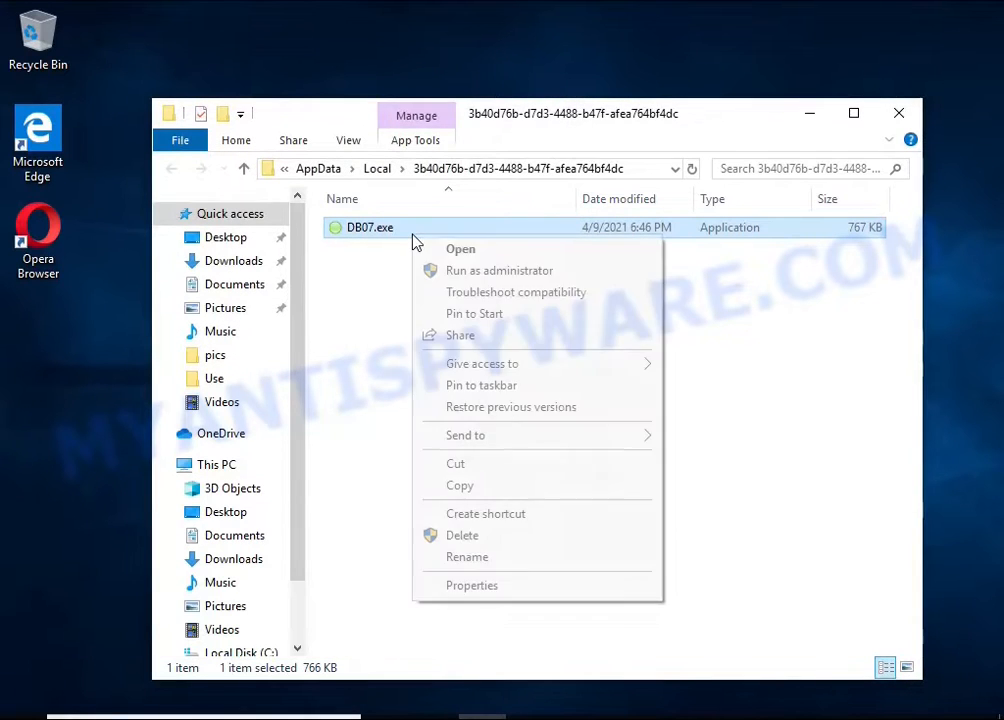
{"action": "left_click", "coordinate": [563, 595]}
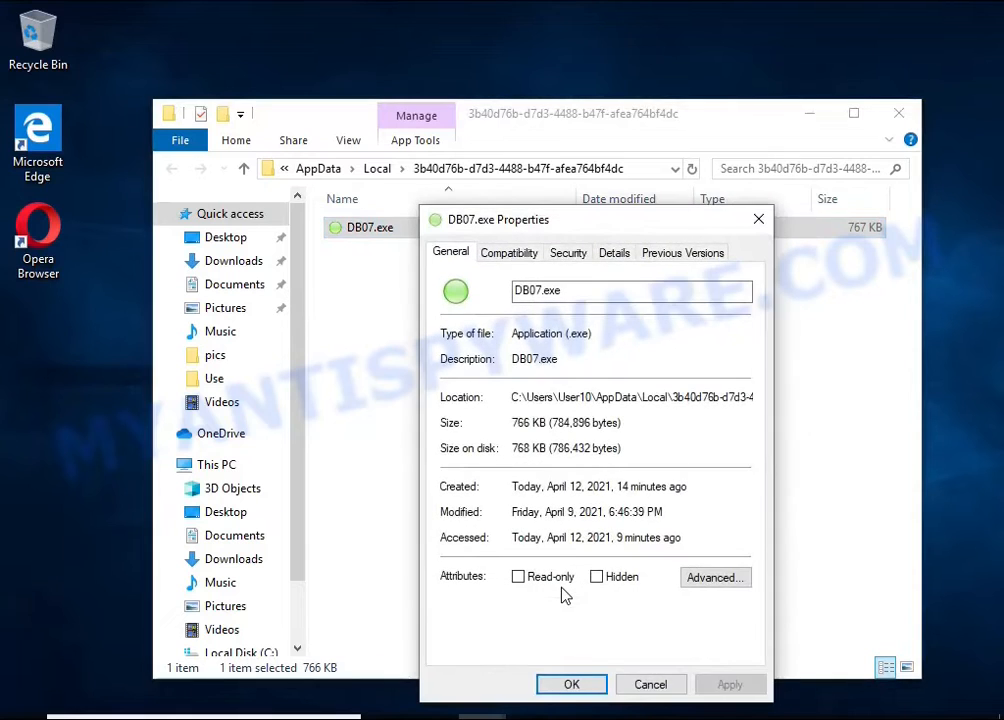
{"action": "left_click", "coordinate": [567, 255]}
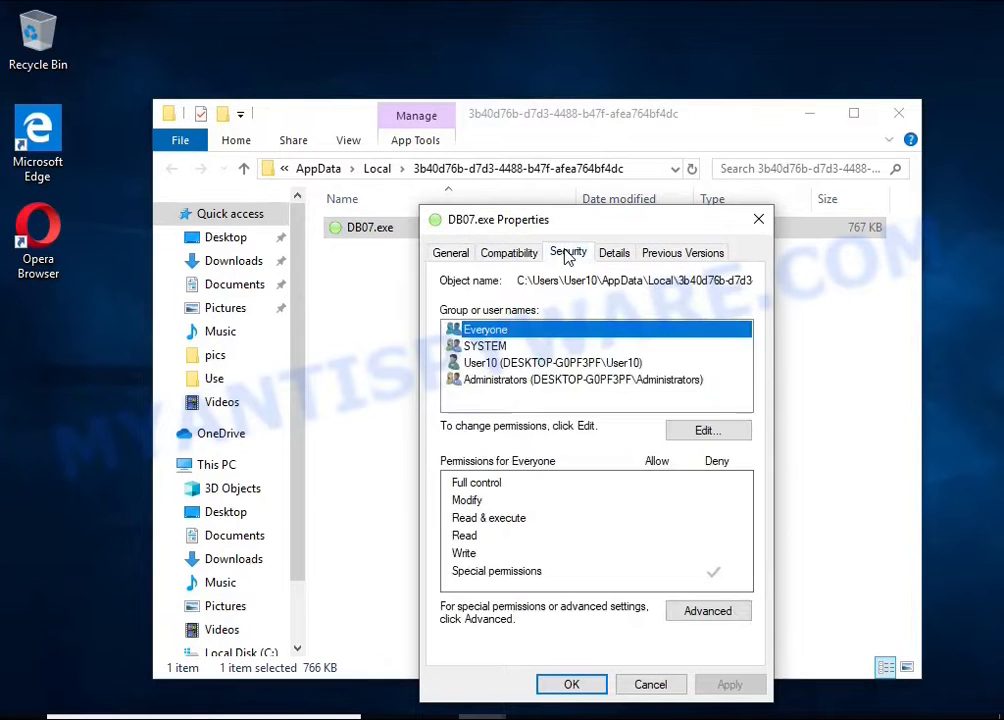
{"action": "left_click", "coordinate": [718, 612]}
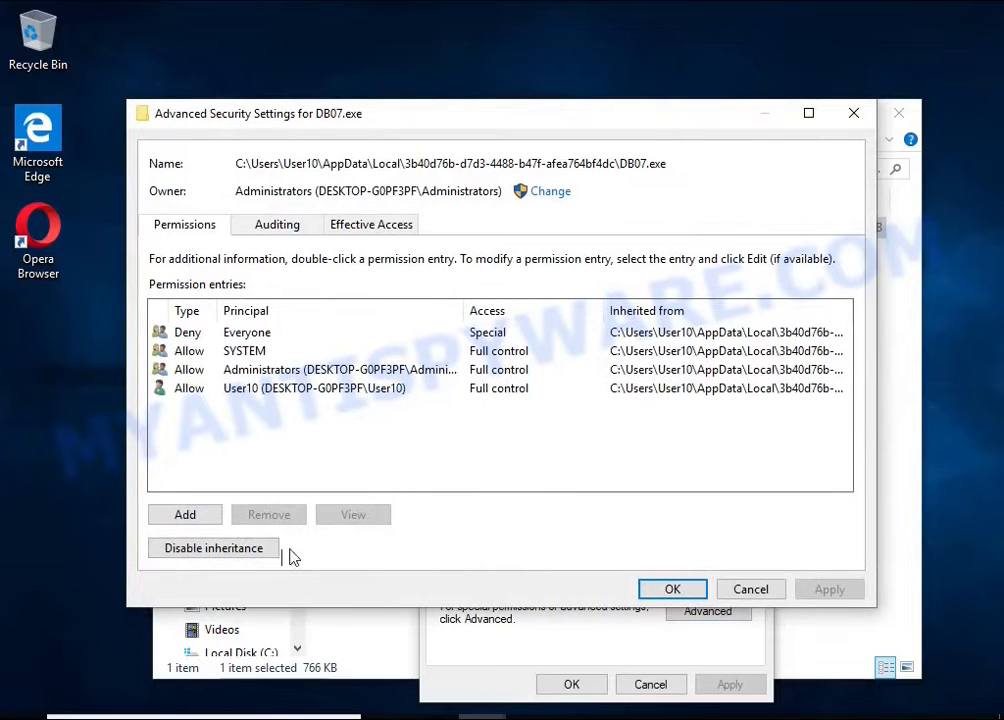
{"action": "left_click", "coordinate": [255, 558]}
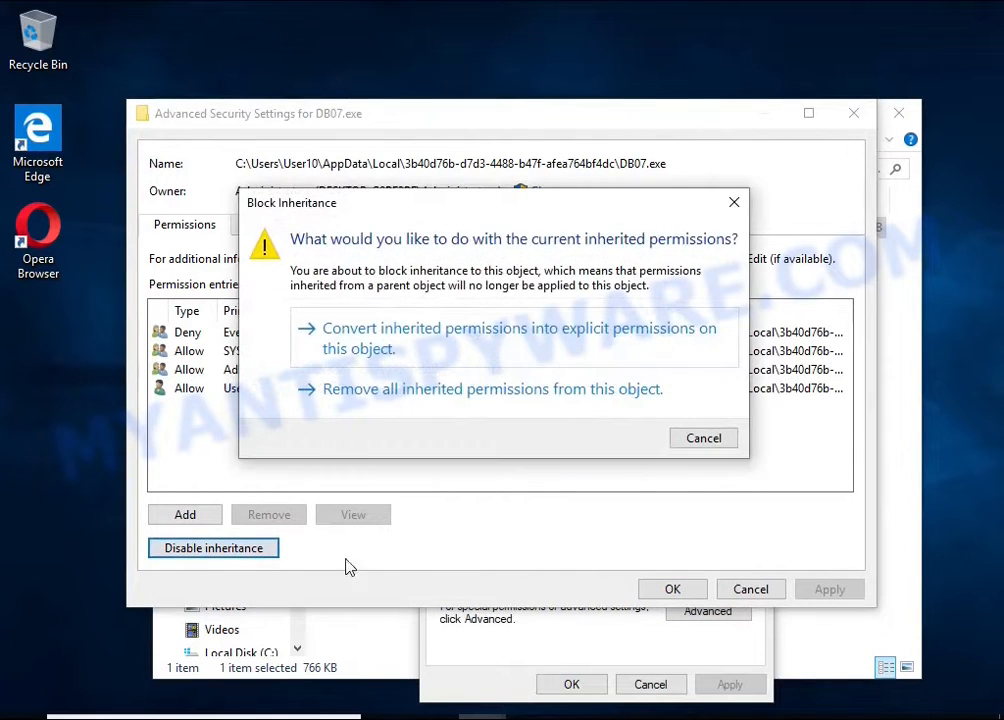
{"action": "left_click", "coordinate": [520, 358]}
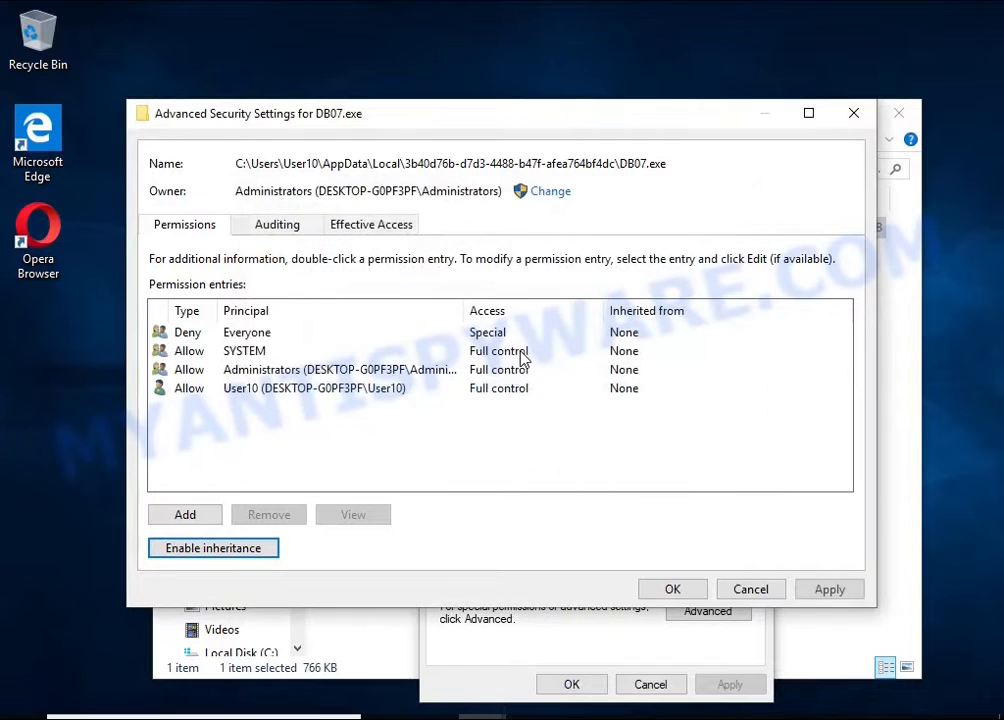
Remove the Deny entry for Everyone from the permissions of DB07.exe and save the changes.
{"action": "left_click", "coordinate": [245, 339]}
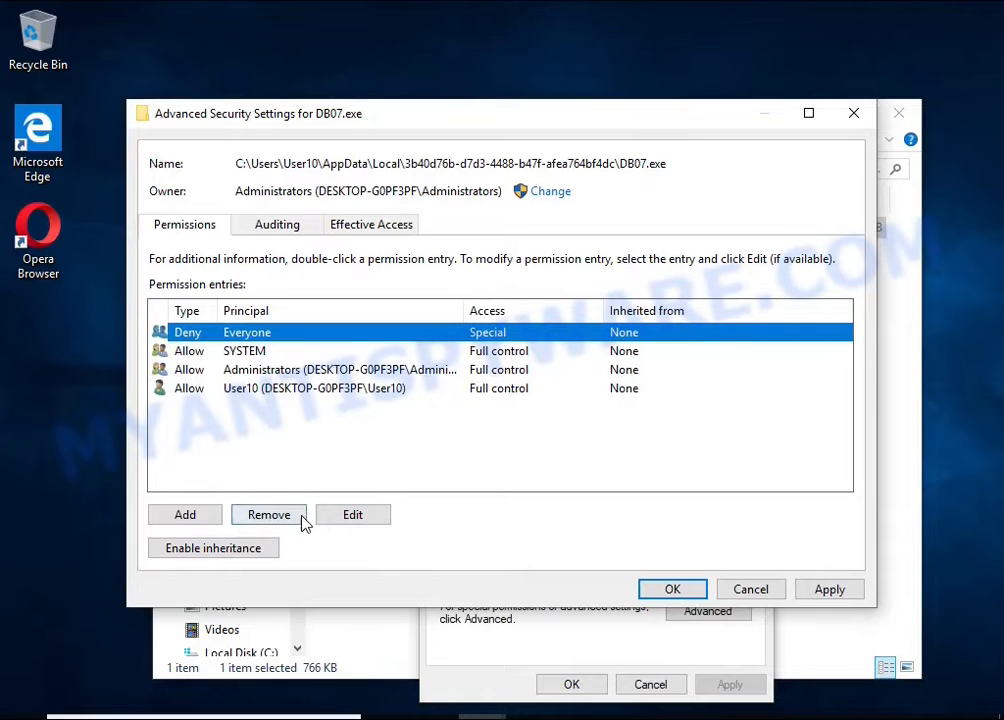
{"action": "left_click", "coordinate": [269, 515]}
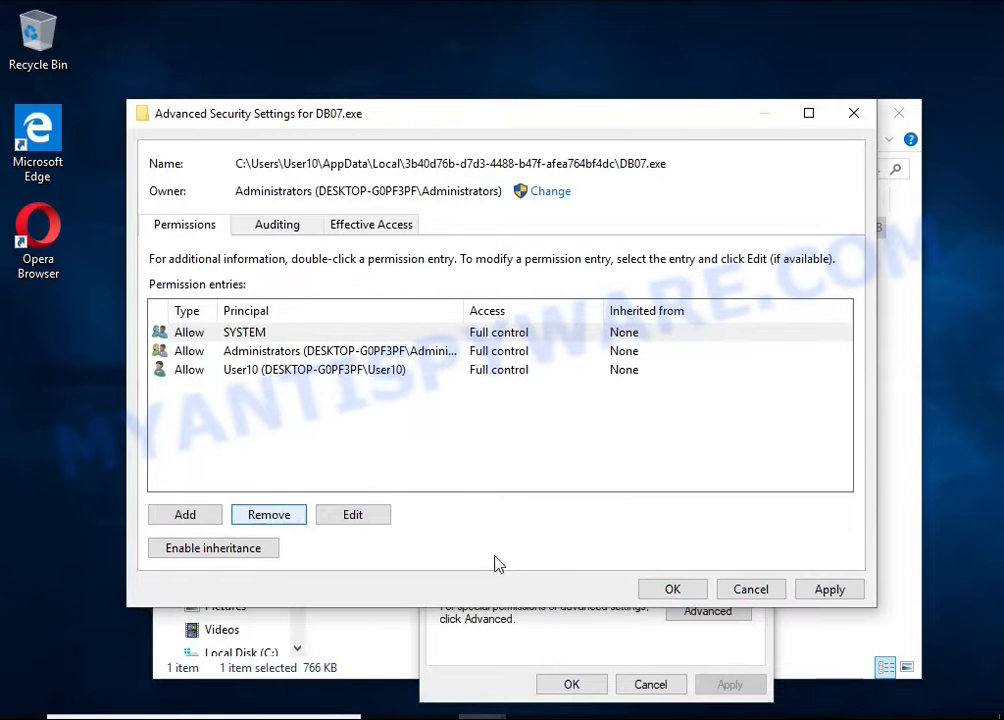
{"action": "left_click", "coordinate": [672, 589]}
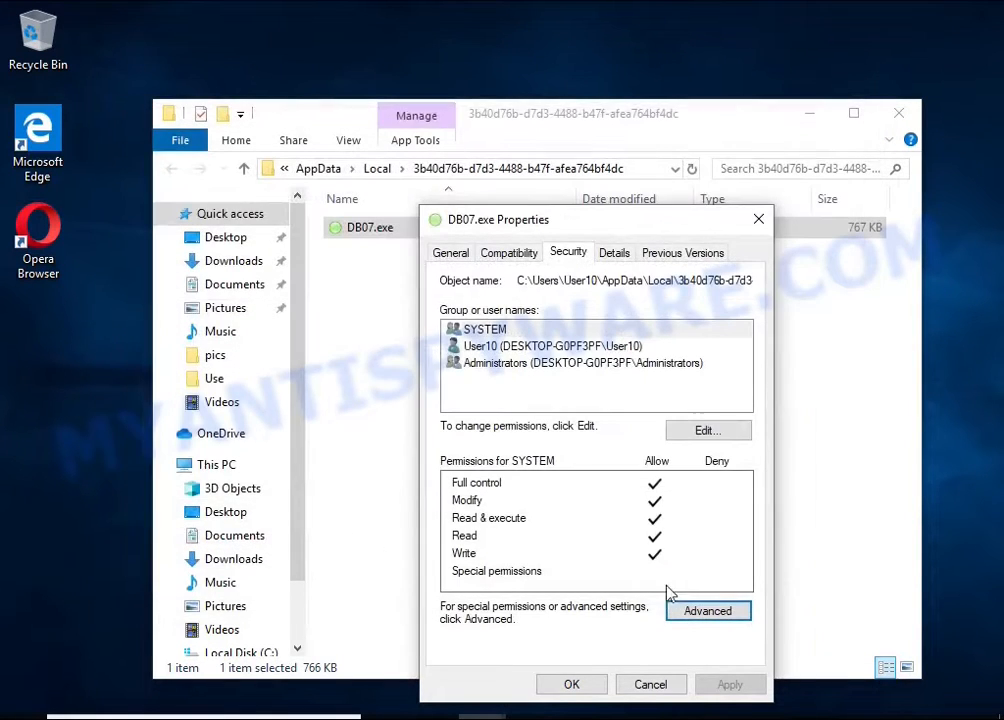
{"action": "left_click", "coordinate": [572, 685]}
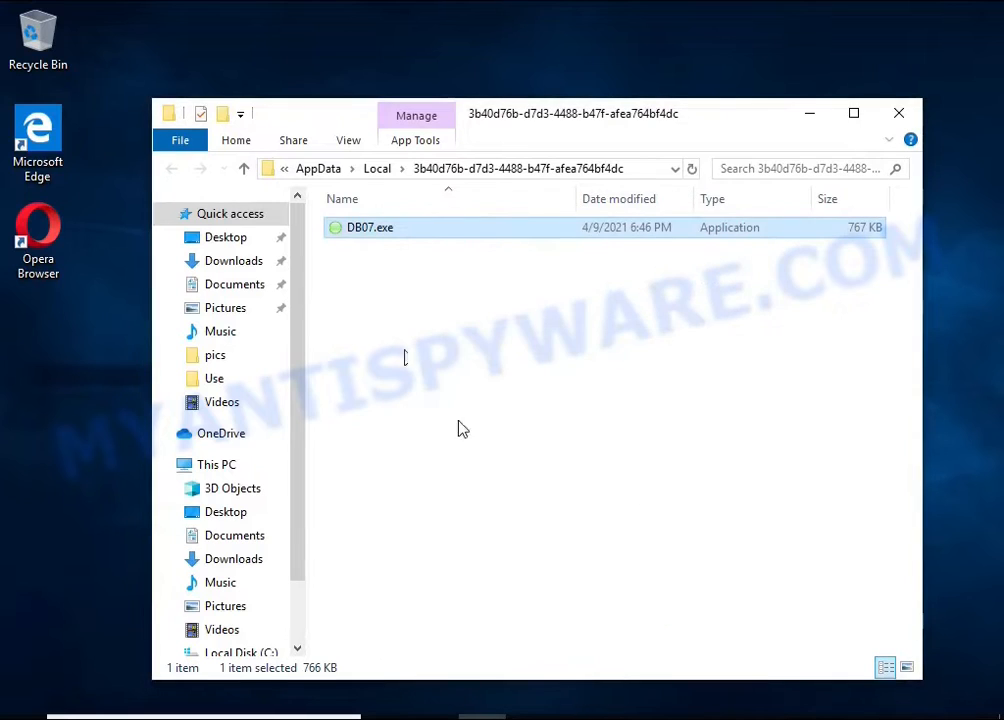
Delete DB07.exe from its AppData\Local folder and close the folder window.
{"action": "right_click", "coordinate": [384, 231]}
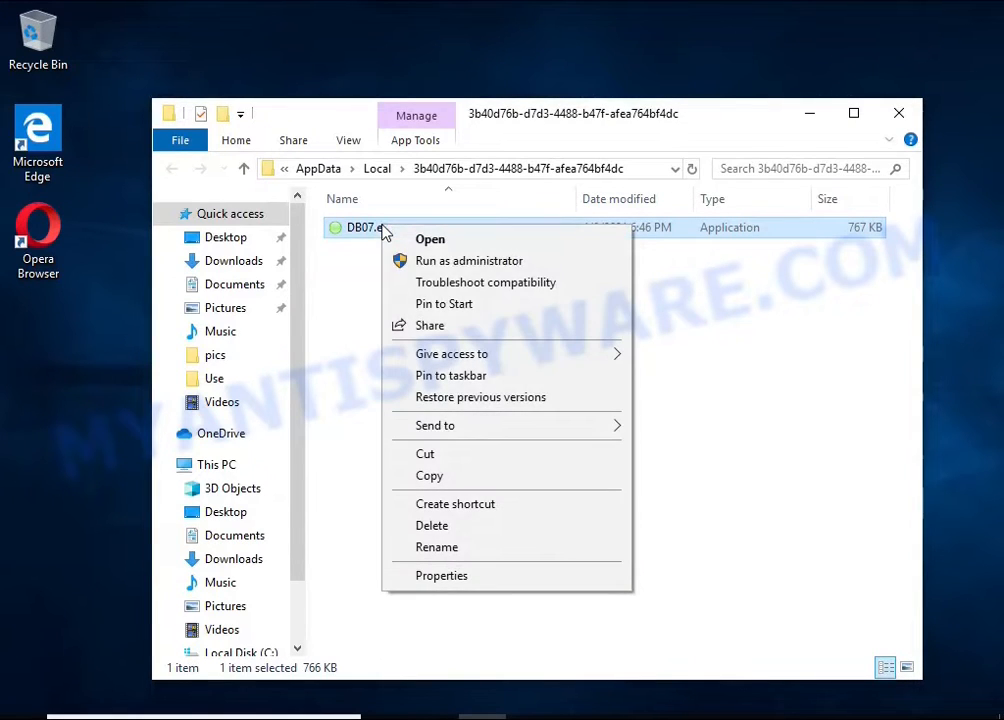
{"action": "left_click", "coordinate": [488, 533]}
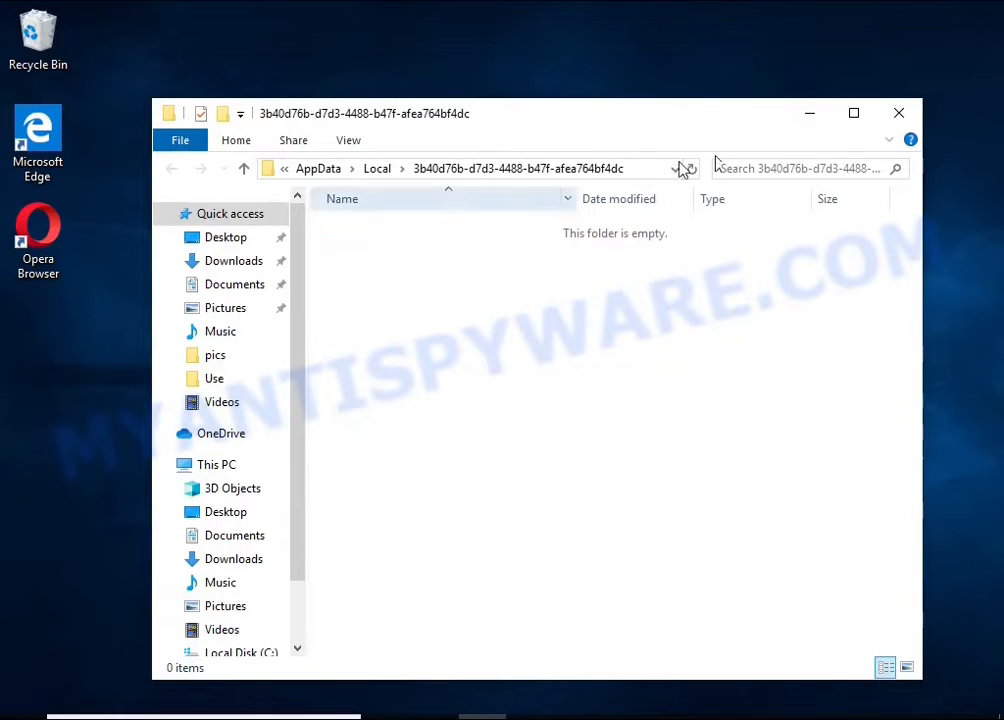
{"action": "left_click", "coordinate": [903, 115]}
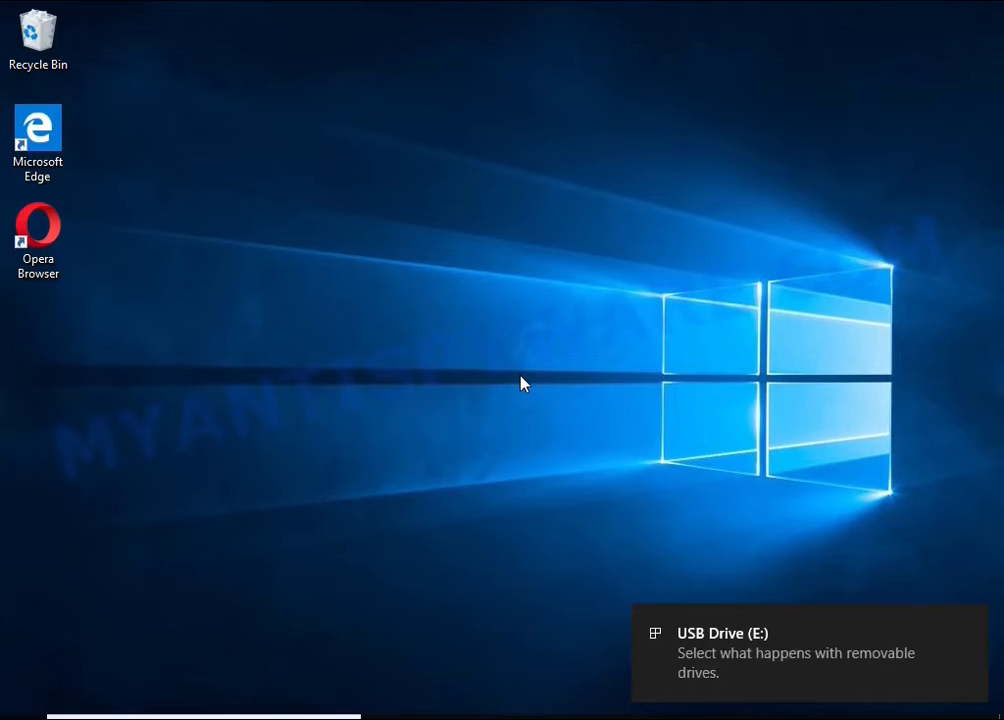
Open USB Drive (E:) to view its files and run decrypt_STOPDjvu.exe, allowing it to make changes to the device.
{"action": "left_click", "coordinate": [746, 659]}
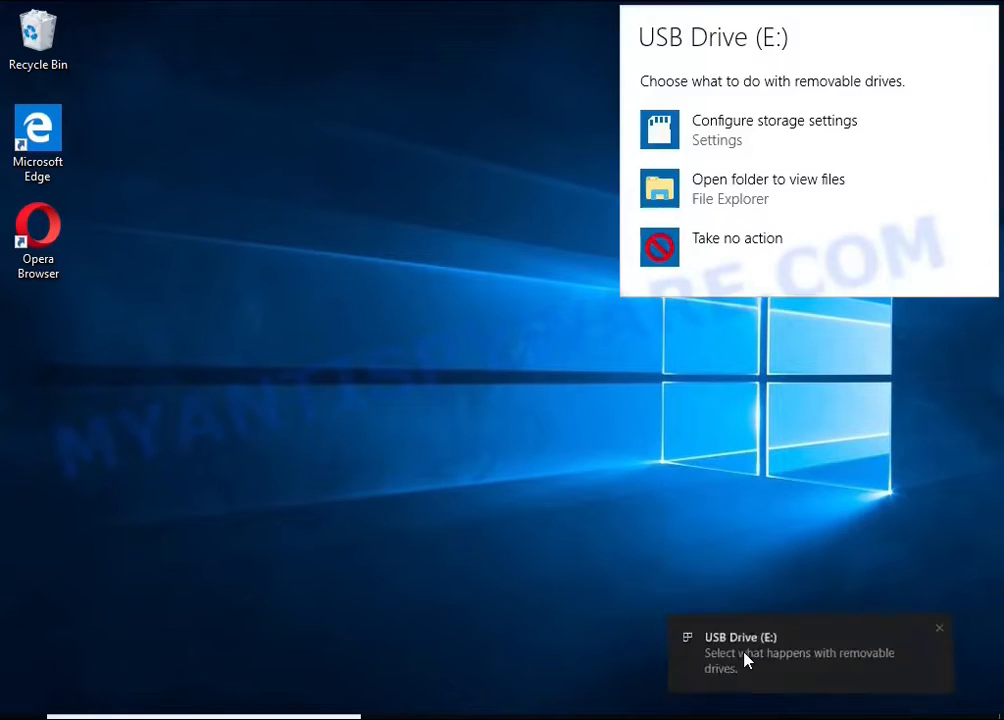
{"action": "left_click", "coordinate": [749, 190]}
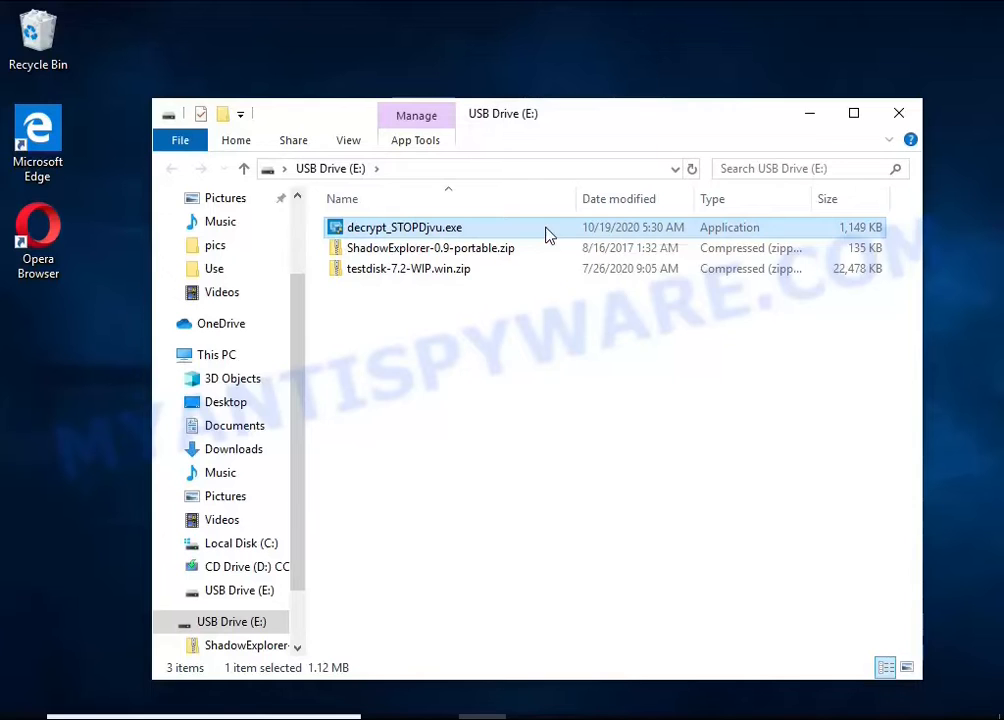
{"action": "double_click", "coordinate": [546, 230]}
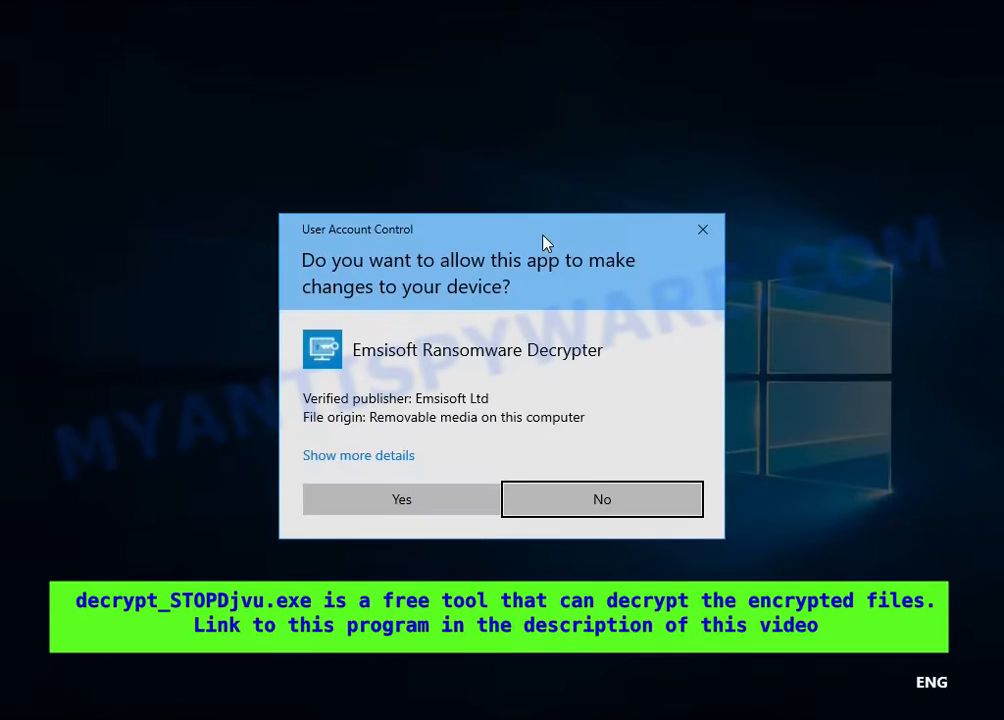
{"action": "left_click", "coordinate": [410, 498]}
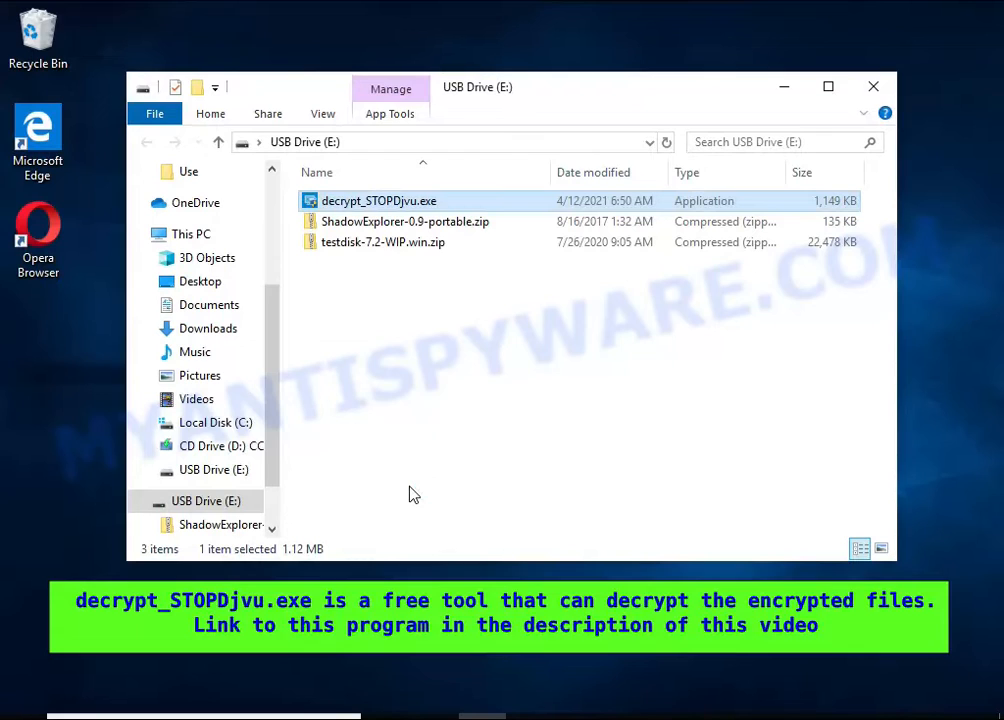
Accept the decryptor's disclaimer, acknowledge the malware-disabled notice, and bring the decryptor window clear with the USB drive window minimized.
{"action": "left_click", "coordinate": [308, 250]}
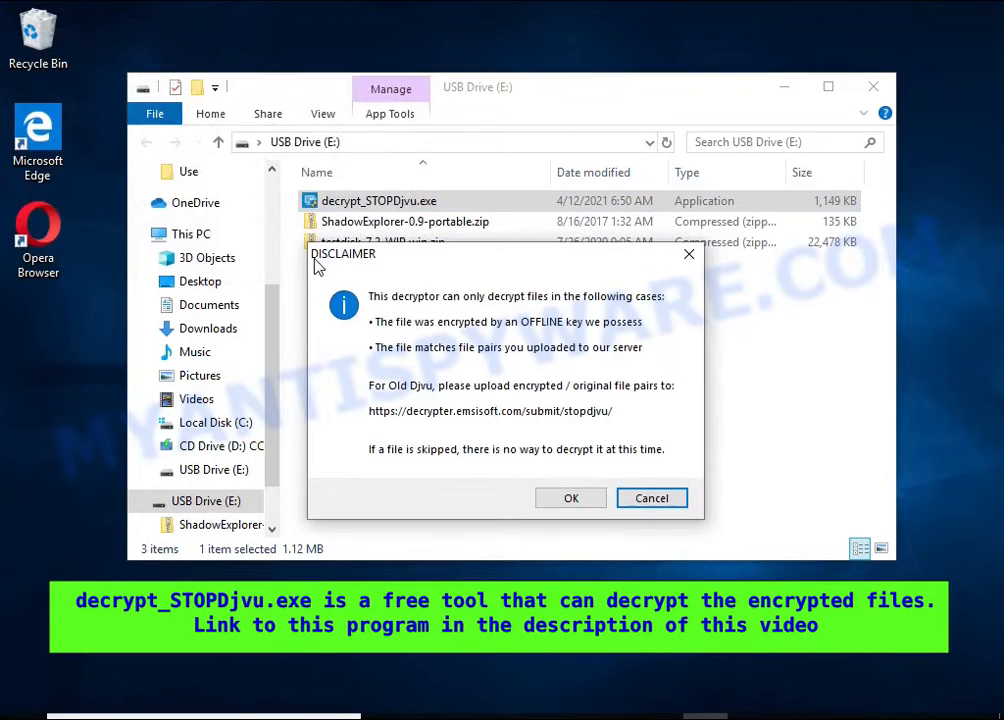
{"action": "left_click", "coordinate": [571, 505]}
{"action": "left_click", "coordinate": [568, 458]}
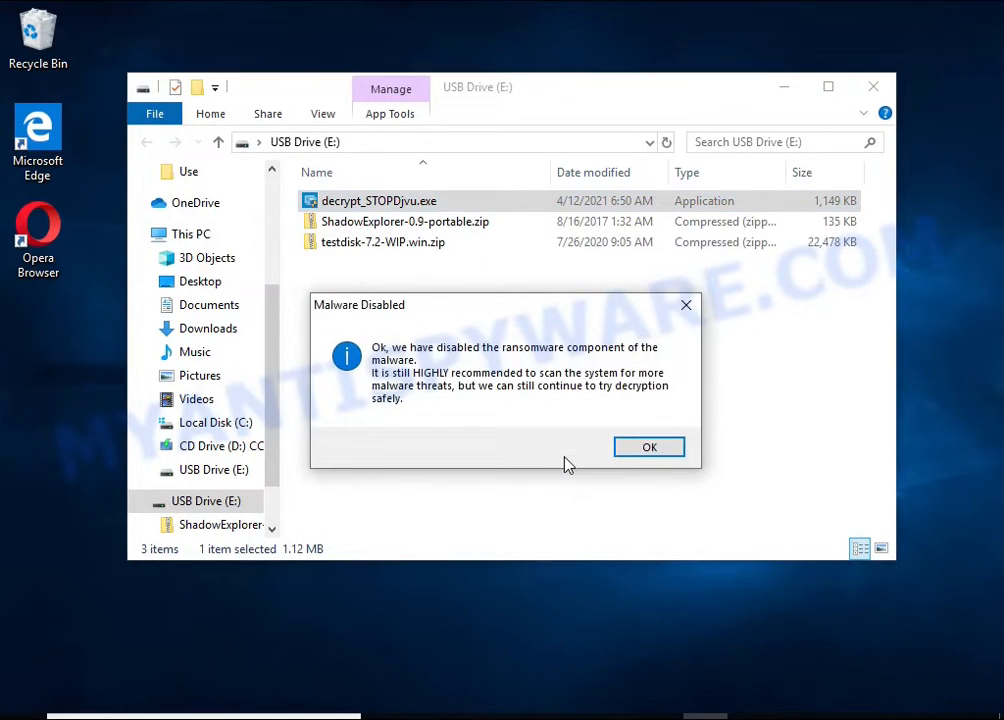
{"action": "left_click", "coordinate": [633, 452]}
{"action": "left_click", "coordinate": [784, 88]}
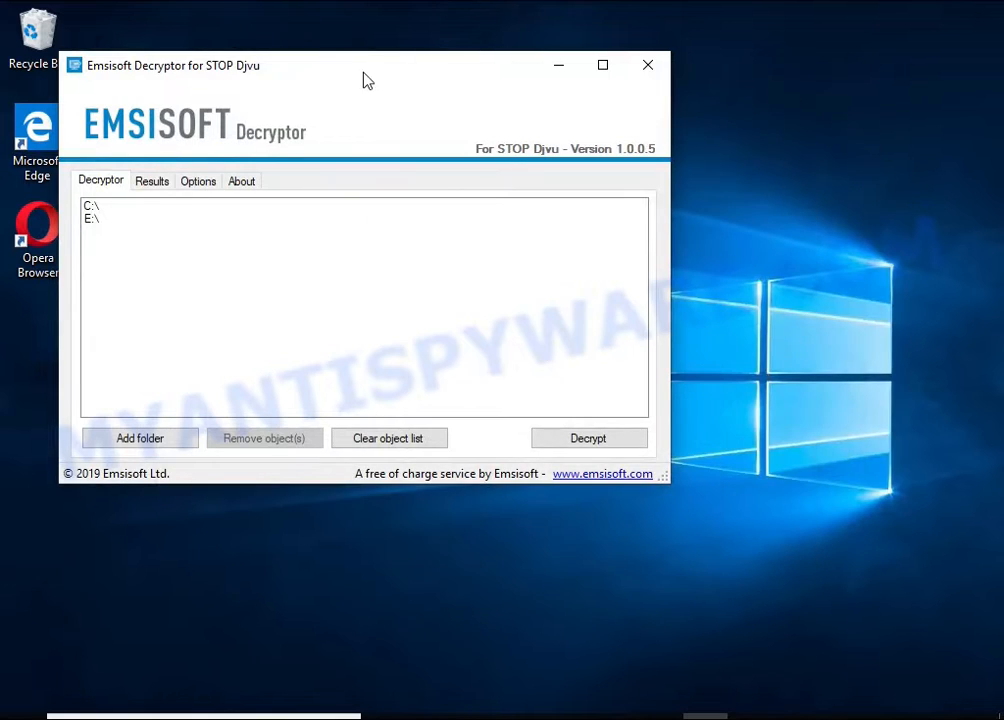
{"action": "left_click_drag", "start_coordinate": [367, 80], "coordinate": [535, 121]}
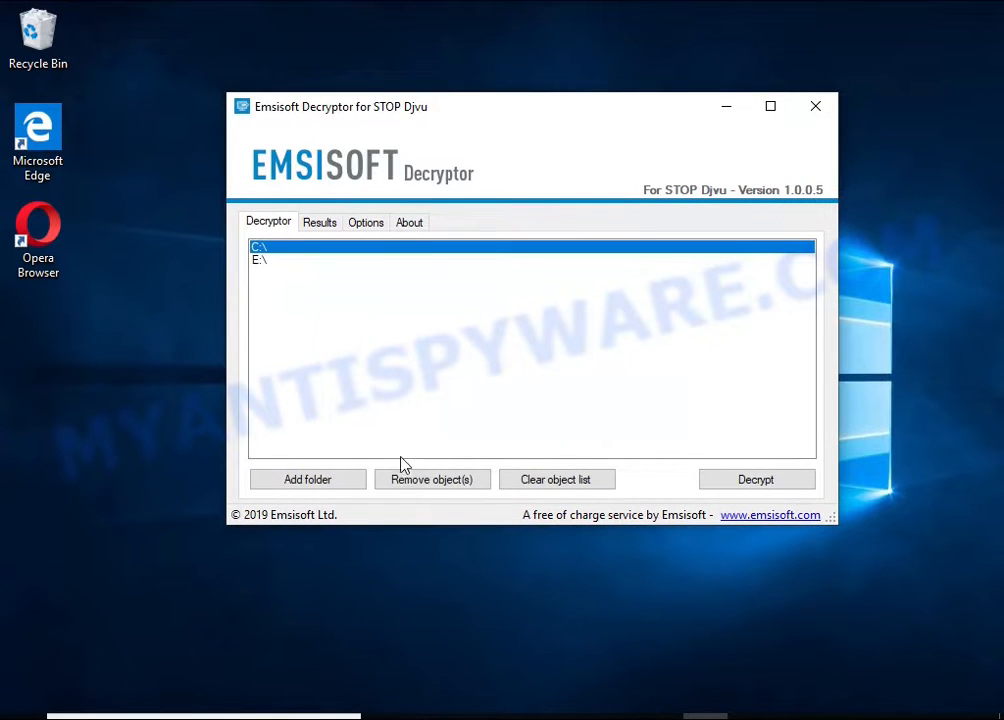
Remove the C:\ and E:\ drives from the decryptor's object list.
{"action": "left_click", "coordinate": [395, 478]}
{"action": "left_click", "coordinate": [294, 250]}
{"action": "left_click", "coordinate": [407, 479]}
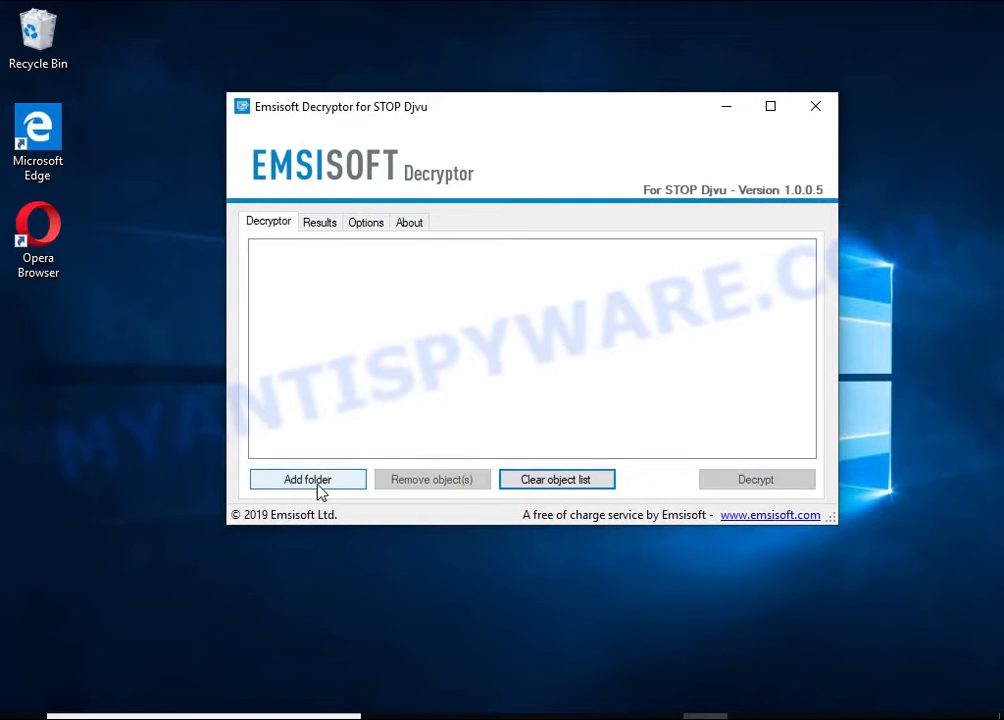
Add the Documents and Pictures folders to the decryptor's object list.
{"action": "left_click", "coordinate": [316, 481]}
{"action": "left_click", "coordinate": [430, 351]}
{"action": "left_click", "coordinate": [537, 488]}
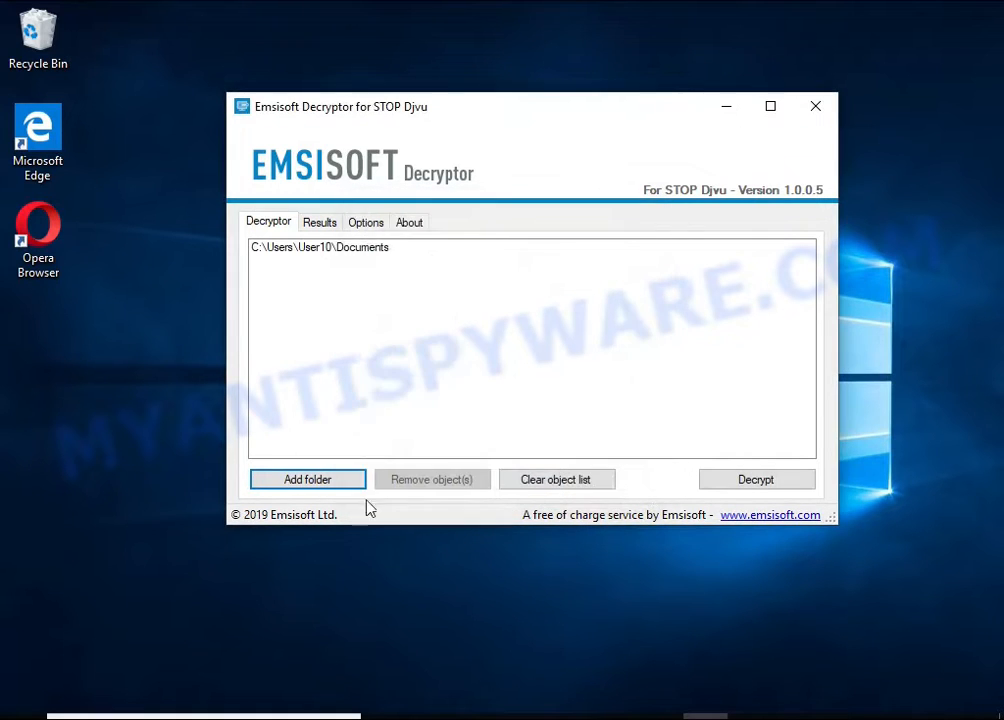
{"action": "left_click", "coordinate": [280, 478]}
{"action": "left_click", "coordinate": [421, 410]}
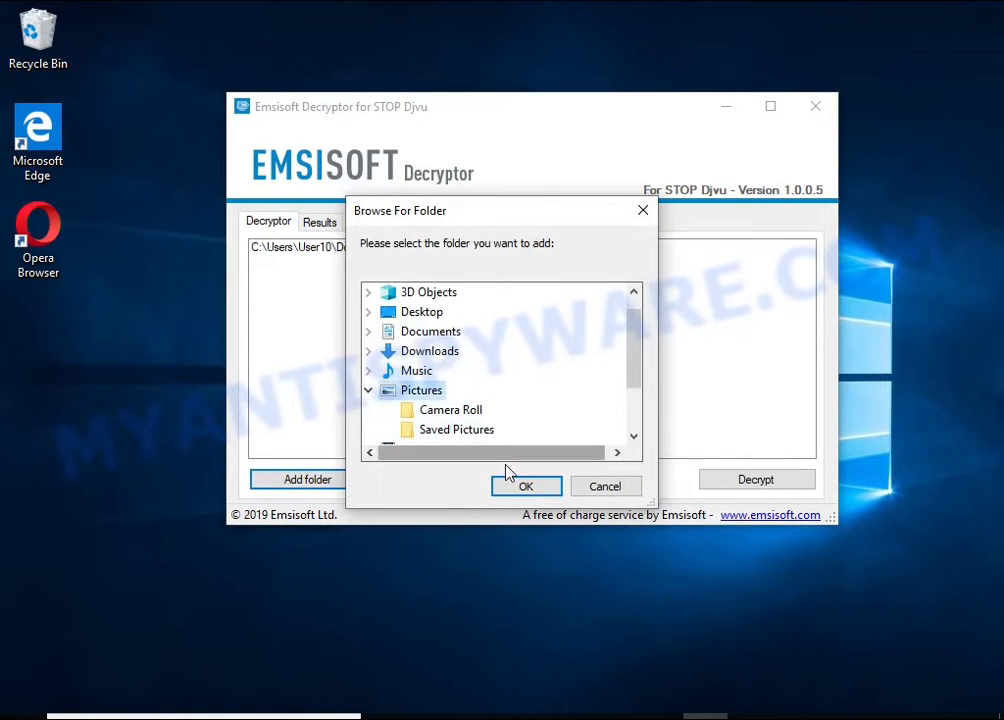
{"action": "left_click", "coordinate": [518, 486]}
Start decrypting the files in the listed Documents and Pictures folders.
{"action": "left_click", "coordinate": [311, 250]}
{"action": "left_click", "coordinate": [318, 262]}
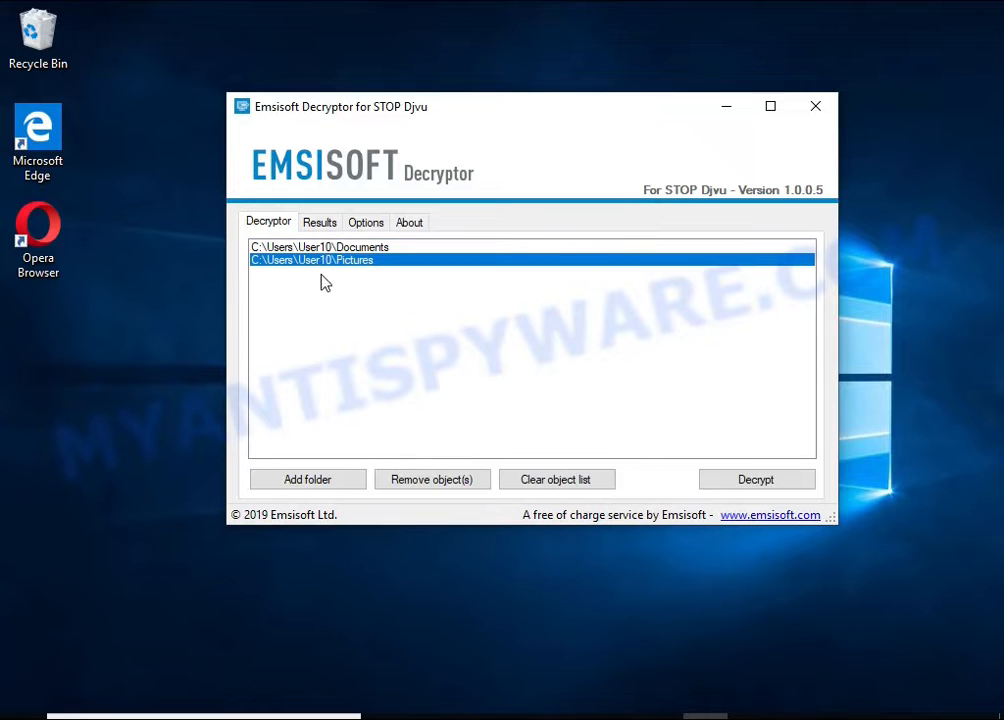
{"action": "left_click", "coordinate": [764, 482]}
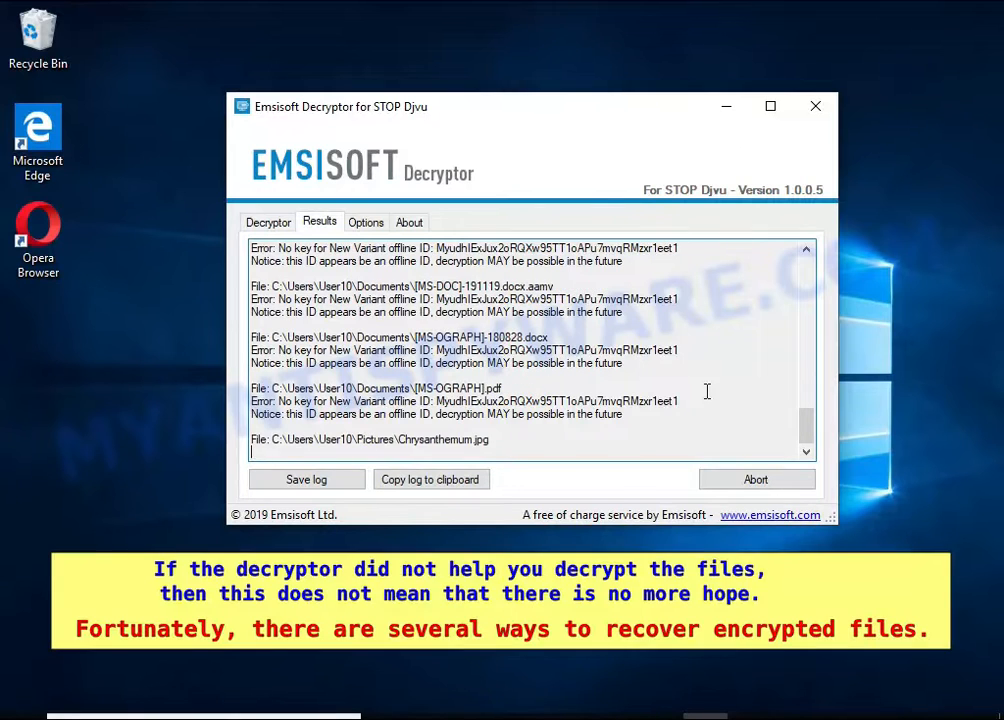
Examine the offline ID and the notice about future decryption in the results log, and close the decryptor.
{"action": "double_click", "coordinate": [594, 400]}
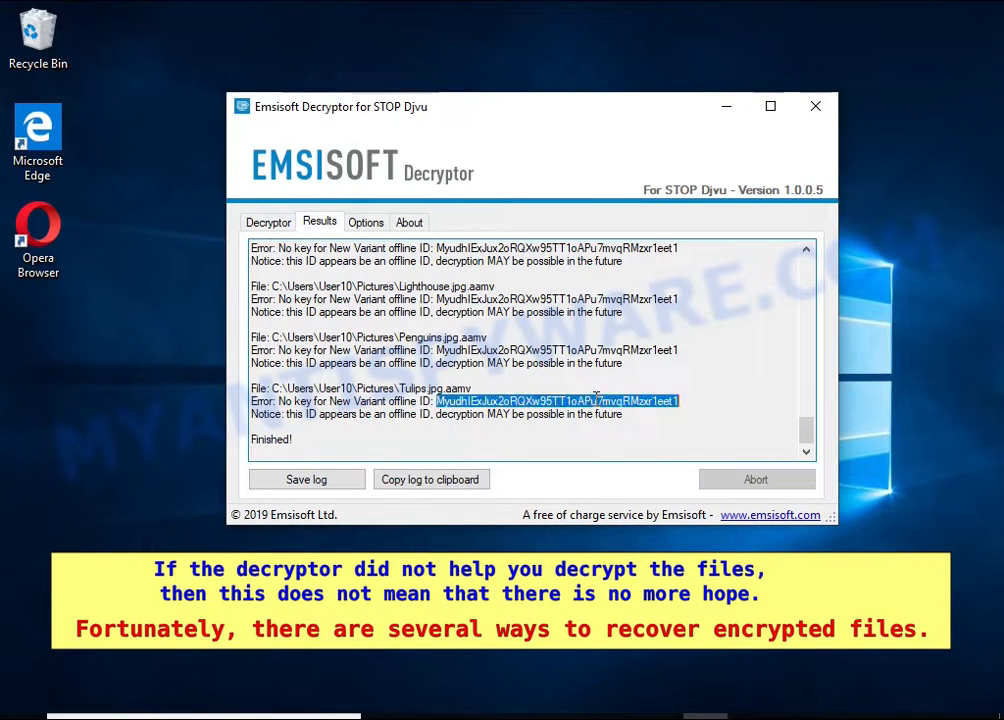
{"action": "double_click", "coordinate": [459, 414]}
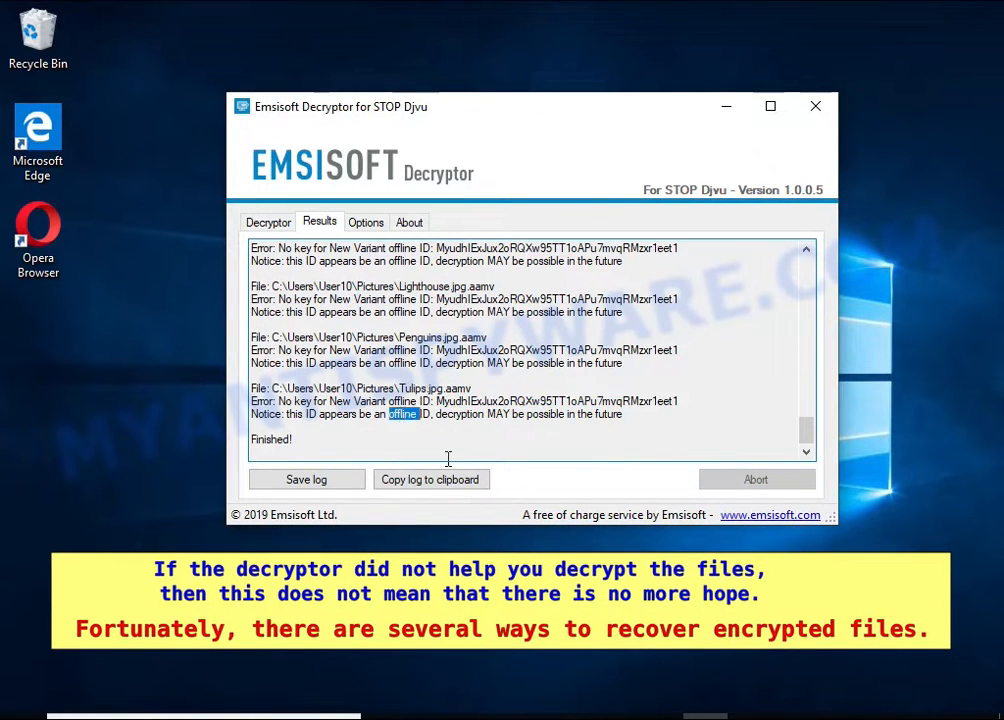
{"action": "double_click", "coordinate": [499, 414]}
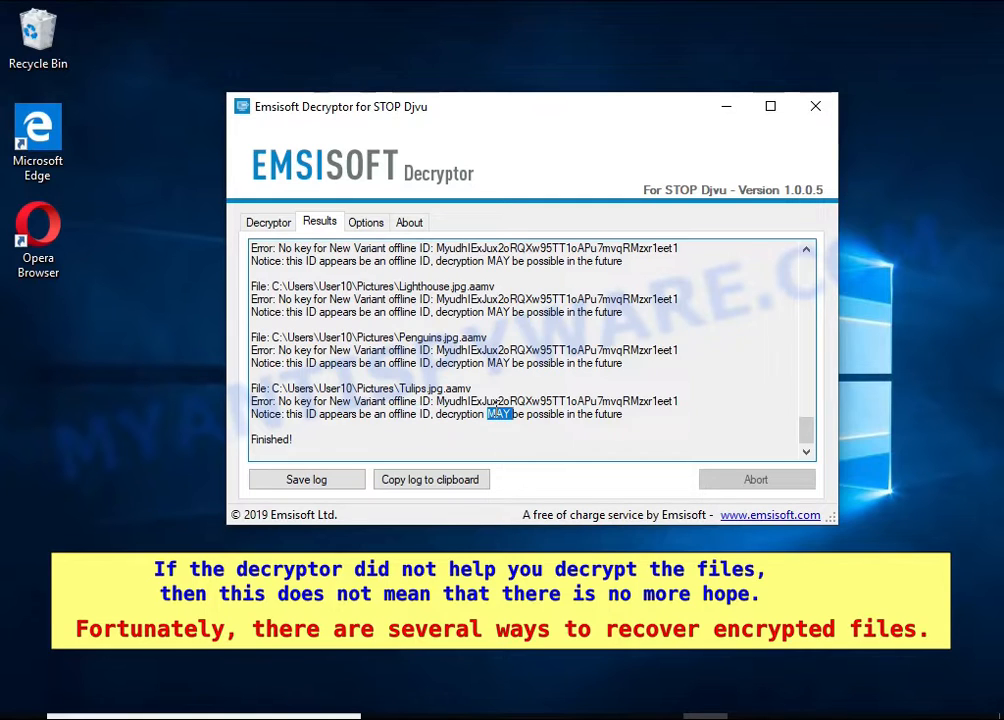
{"action": "double_click", "coordinate": [546, 414]}
{"action": "double_click", "coordinate": [586, 414]}
{"action": "double_click", "coordinate": [609, 414]}
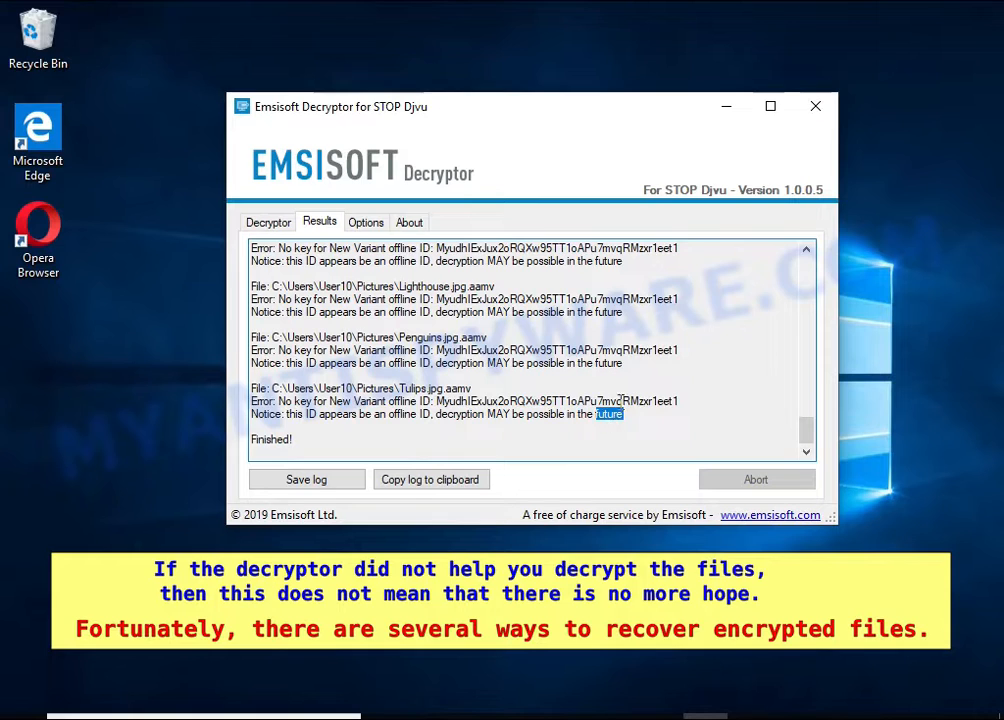
{"action": "left_click", "coordinate": [612, 415]}
{"action": "left_click", "coordinate": [815, 105]}
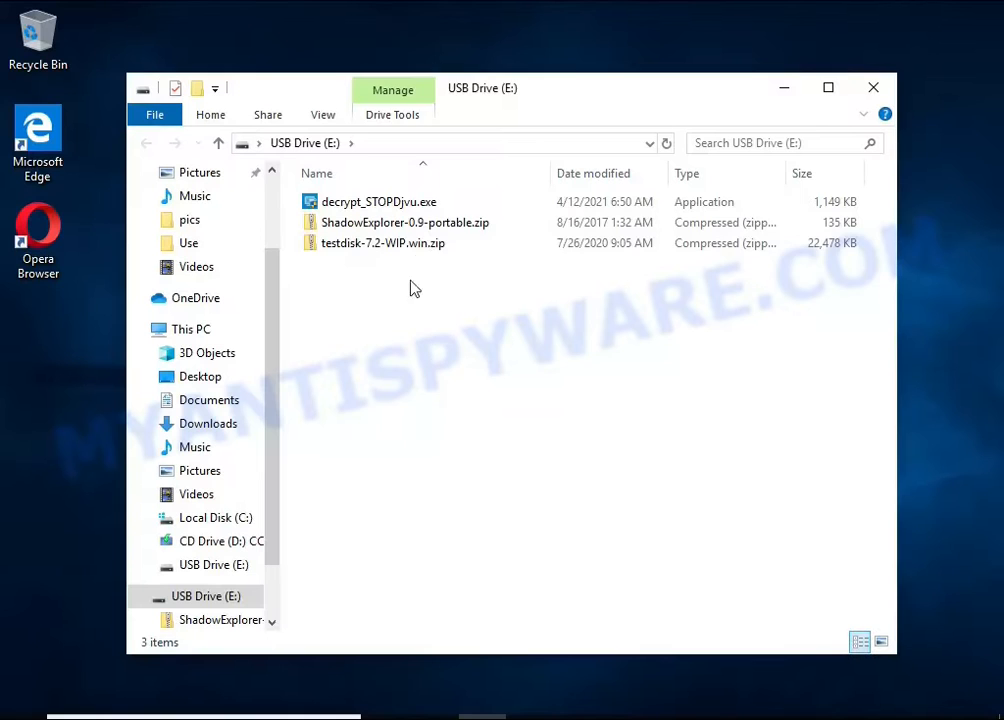
Extract ShadowExplorer-0.9-portable.zip into its own folder on USB Drive (E:).
{"action": "left_click", "coordinate": [430, 224]}
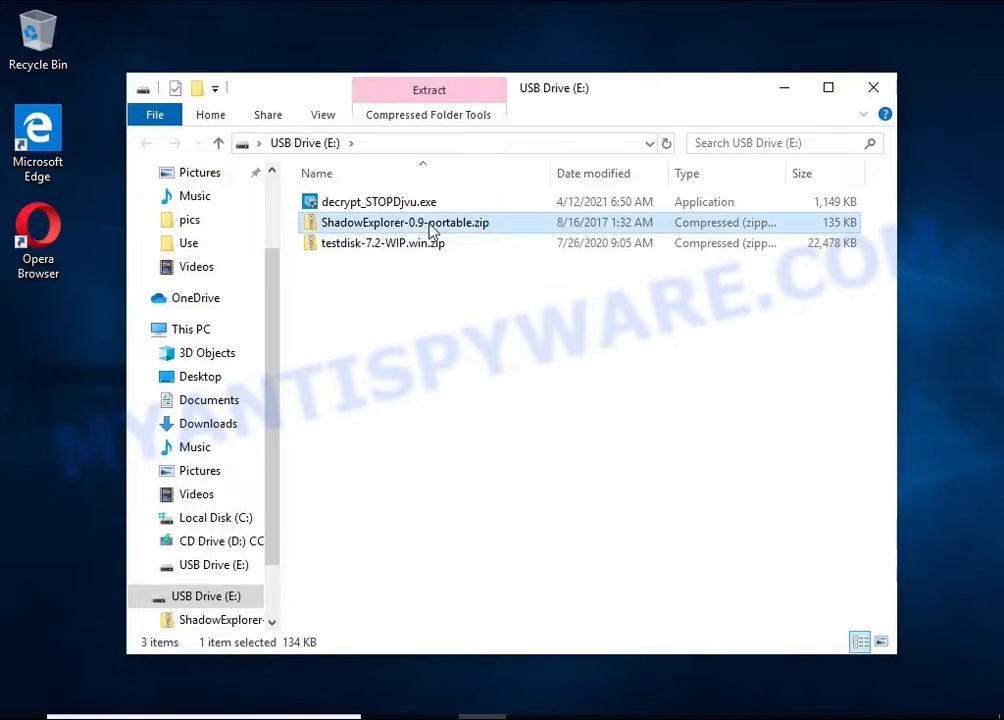
{"action": "right_click", "coordinate": [538, 229]}
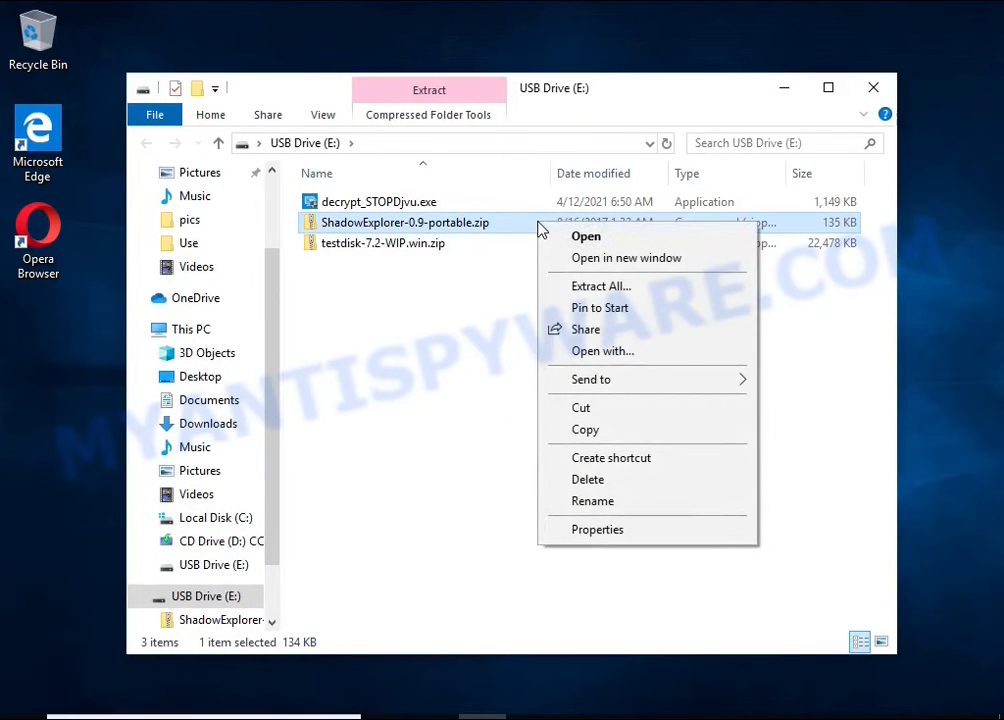
{"action": "left_click", "coordinate": [677, 290]}
{"action": "left_click", "coordinate": [688, 553]}
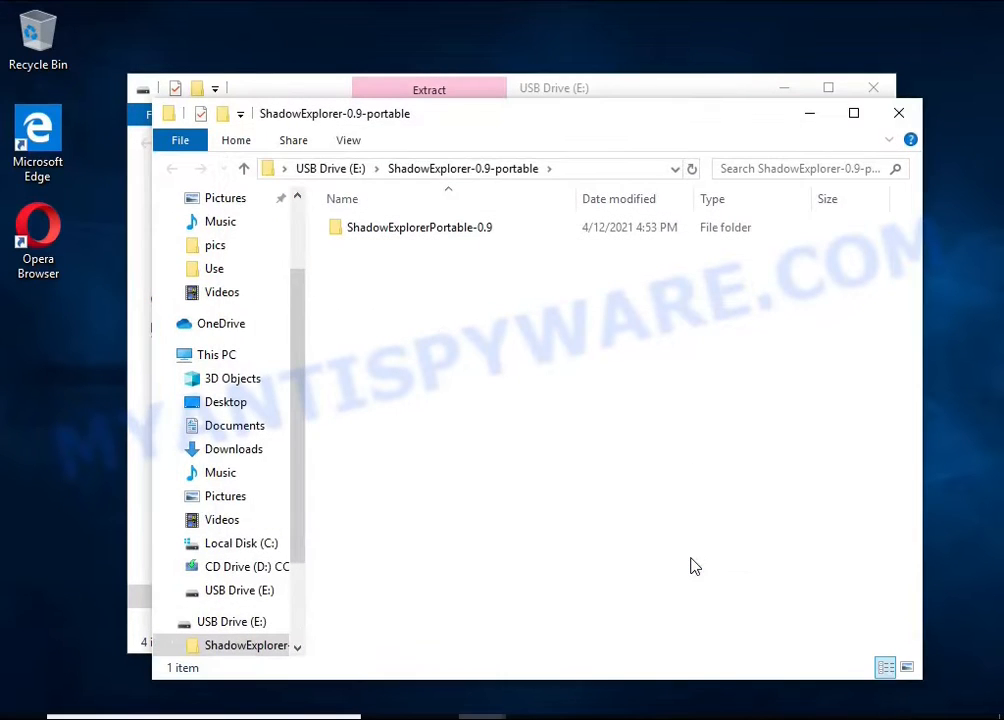
Run ShadowExplorerPortable.exe from the extracted ShadowExplorerPortable-0.9 folder, allowing it to make changes to the device.
{"action": "double_click", "coordinate": [531, 232]}
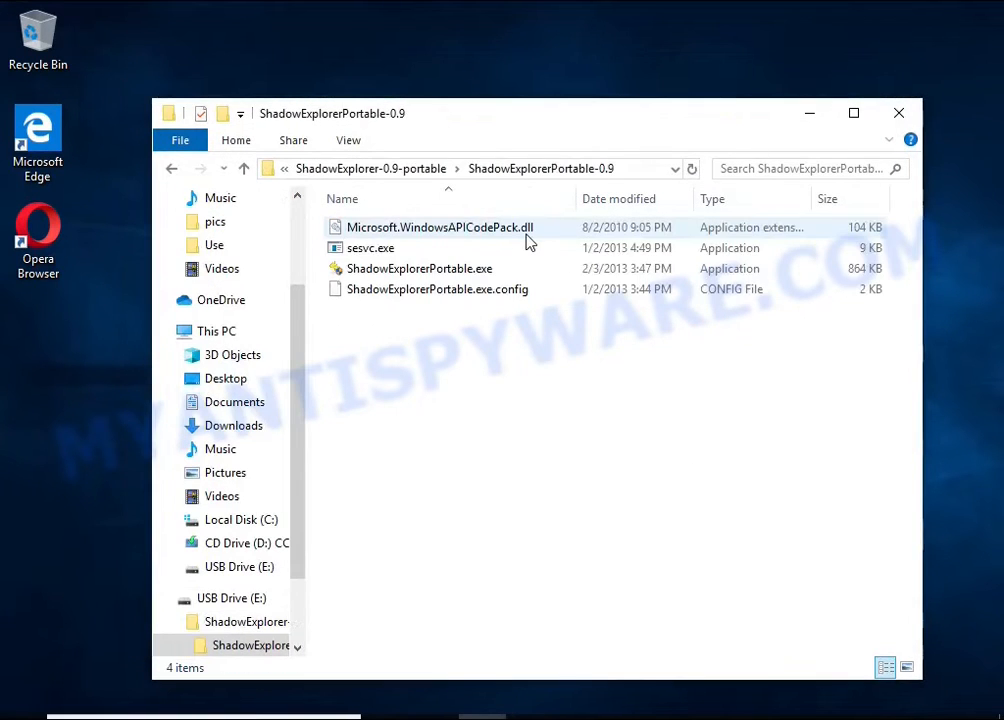
{"action": "double_click", "coordinate": [520, 269]}
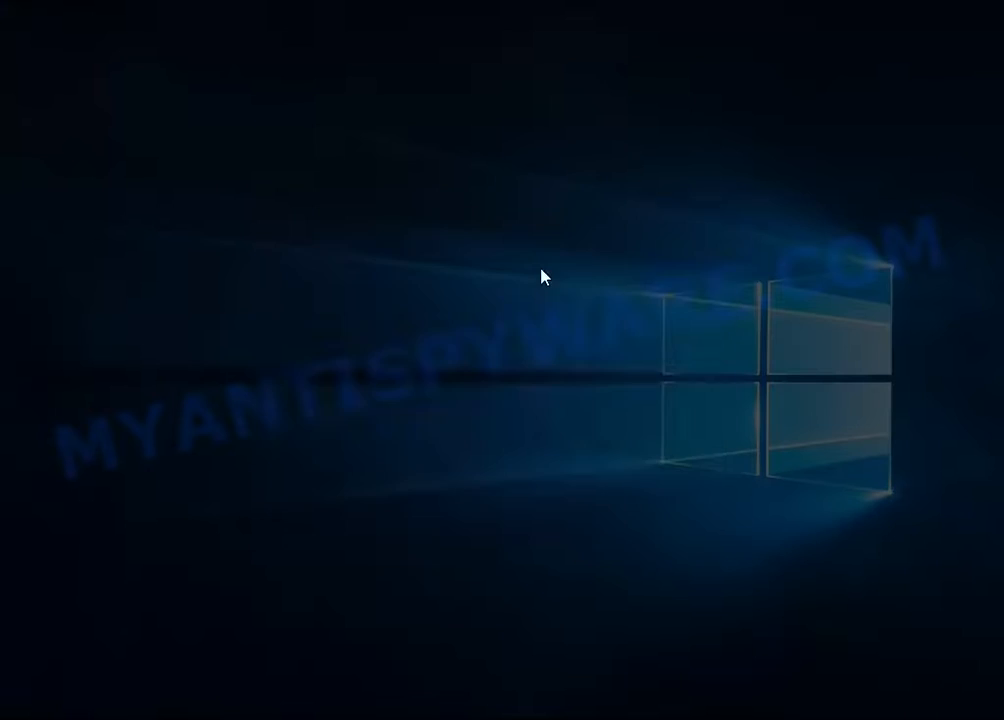
{"action": "left_click", "coordinate": [390, 514]}
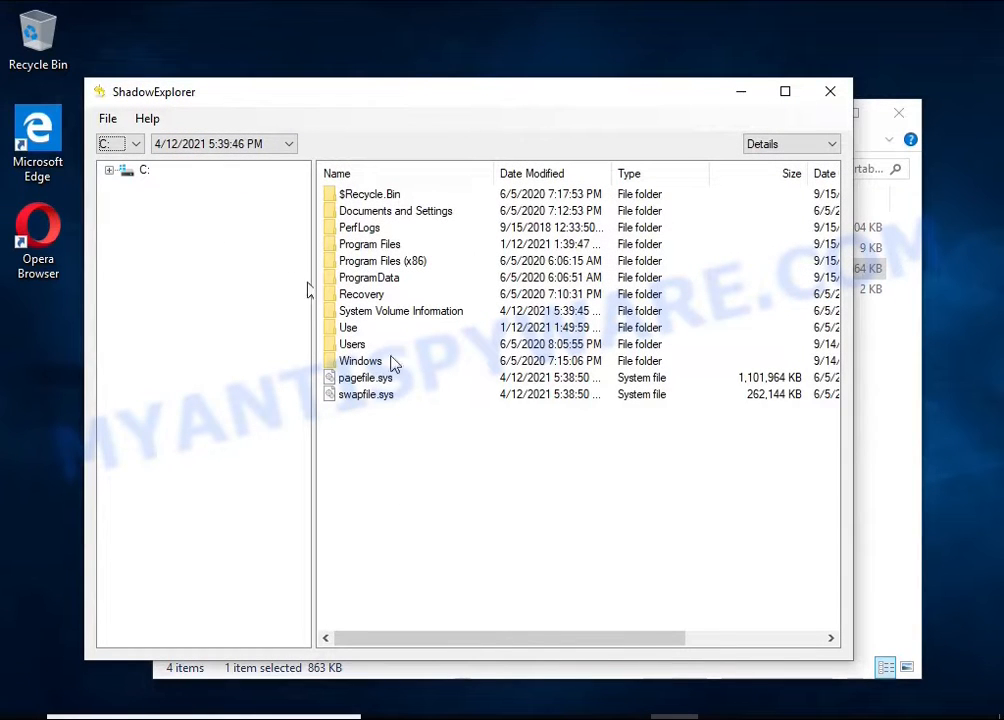
Choose the C: shadow copy dated 4/12/2021 5:40:04 PM and open its Users\User10\Documents folder.
{"action": "left_click", "coordinate": [193, 147]}
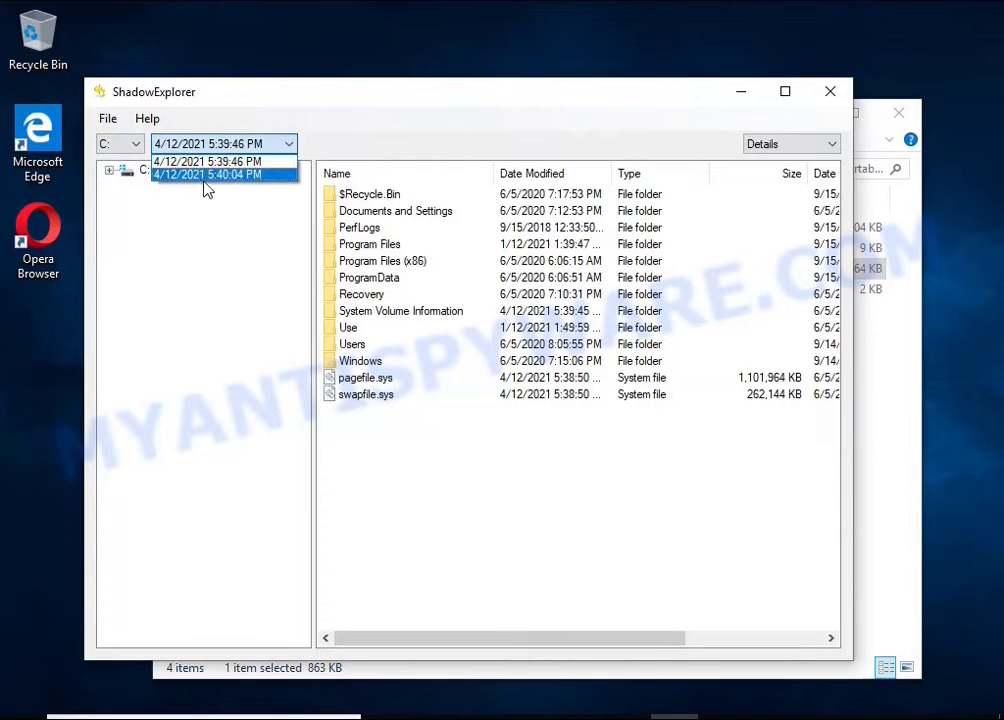
{"action": "left_click", "coordinate": [205, 176]}
{"action": "double_click", "coordinate": [360, 345]}
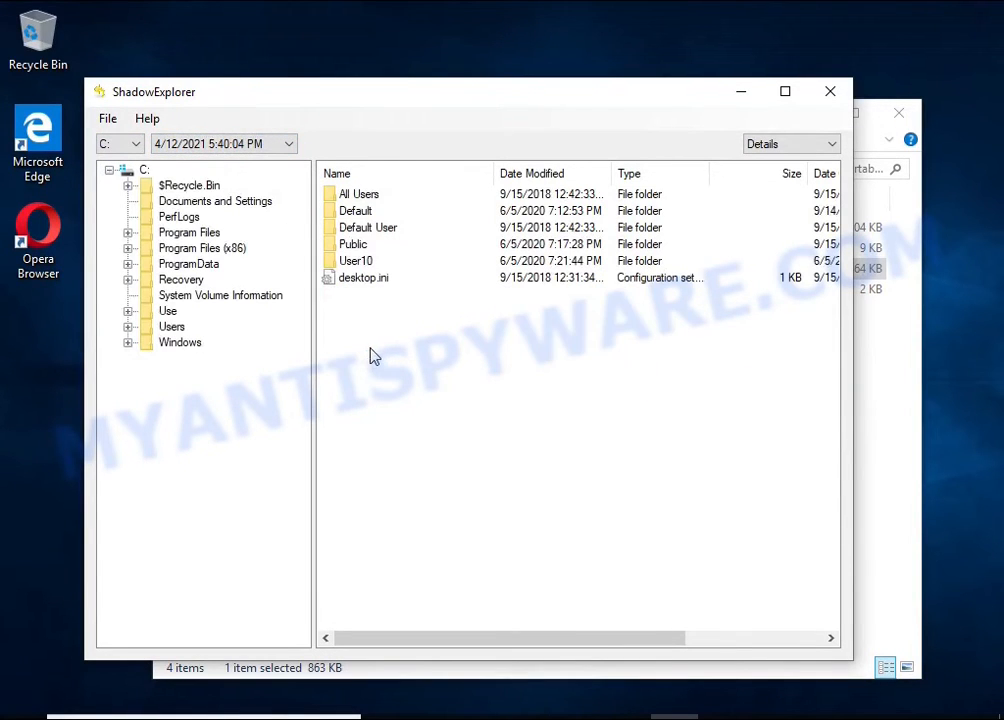
{"action": "double_click", "coordinate": [340, 262]}
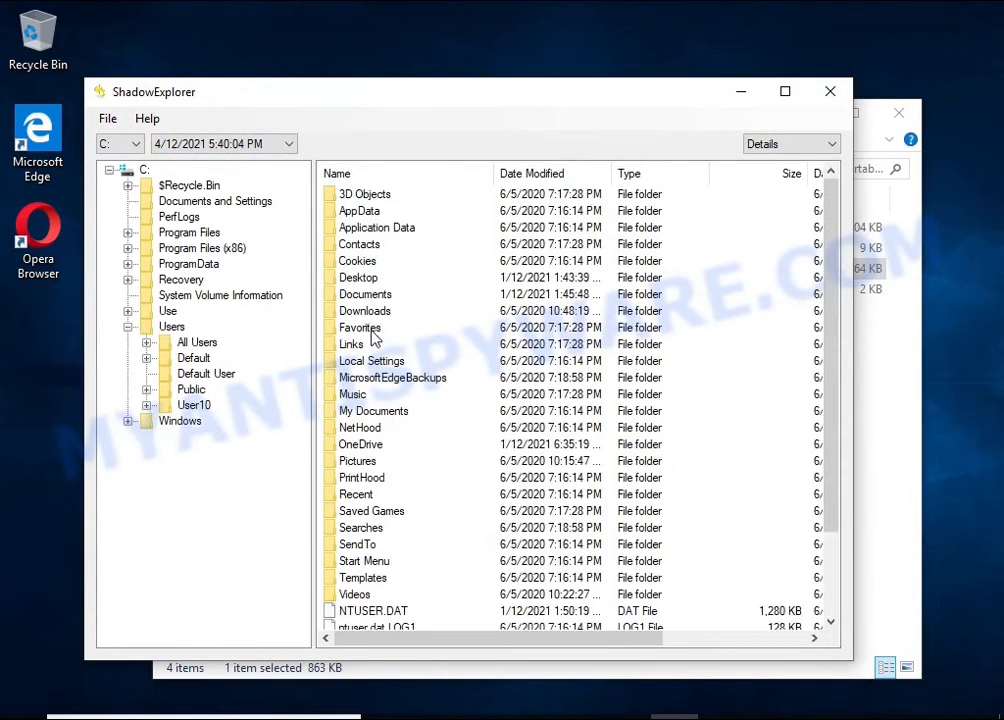
{"action": "double_click", "coordinate": [362, 295]}
Export the "Microsoft Word 2016 For Max" PDF from the shadow copy's Documents folder to USB Drive (E:).
{"action": "left_click", "coordinate": [360, 297]}
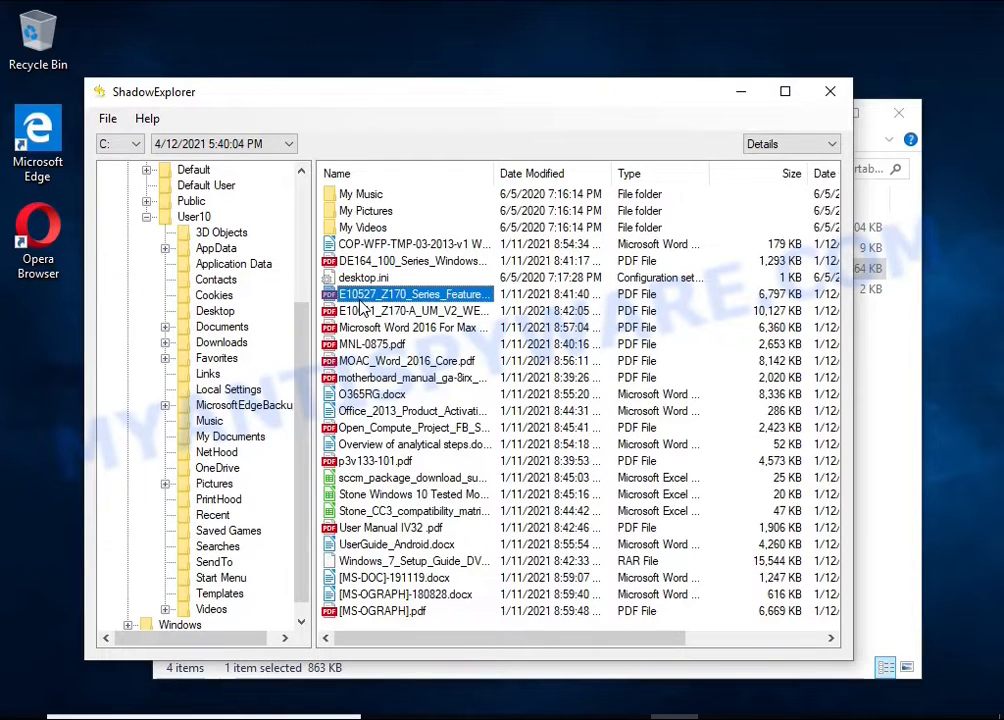
{"action": "left_click", "coordinate": [365, 327]}
{"action": "left_click", "coordinate": [374, 398]}
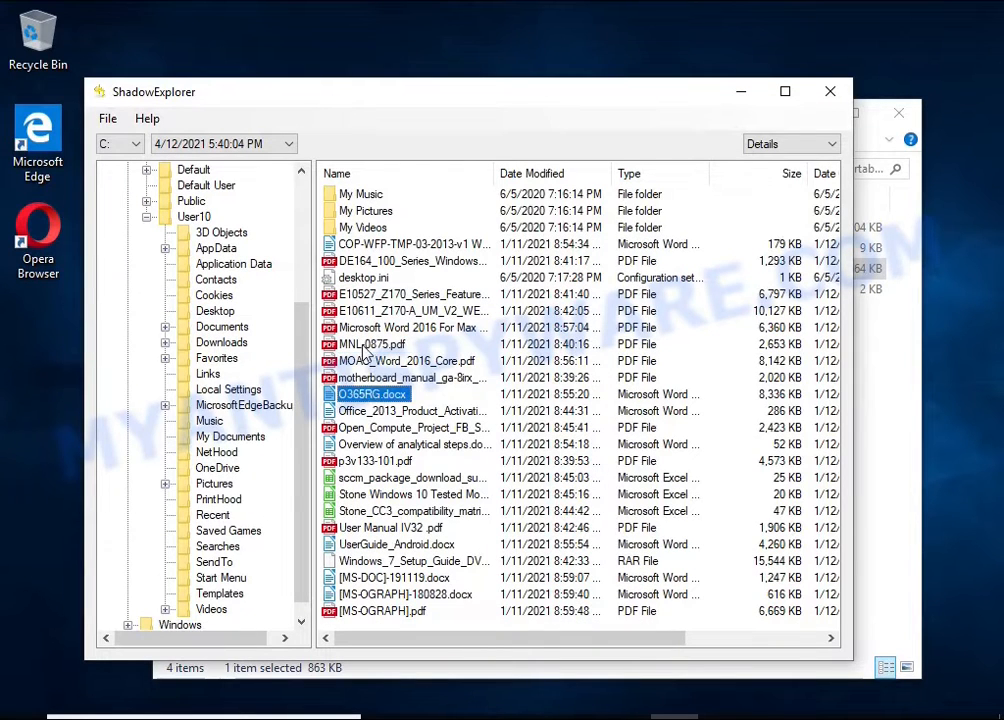
{"action": "left_click", "coordinate": [363, 345]}
{"action": "left_click", "coordinate": [362, 322]}
{"action": "right_click", "coordinate": [363, 326]}
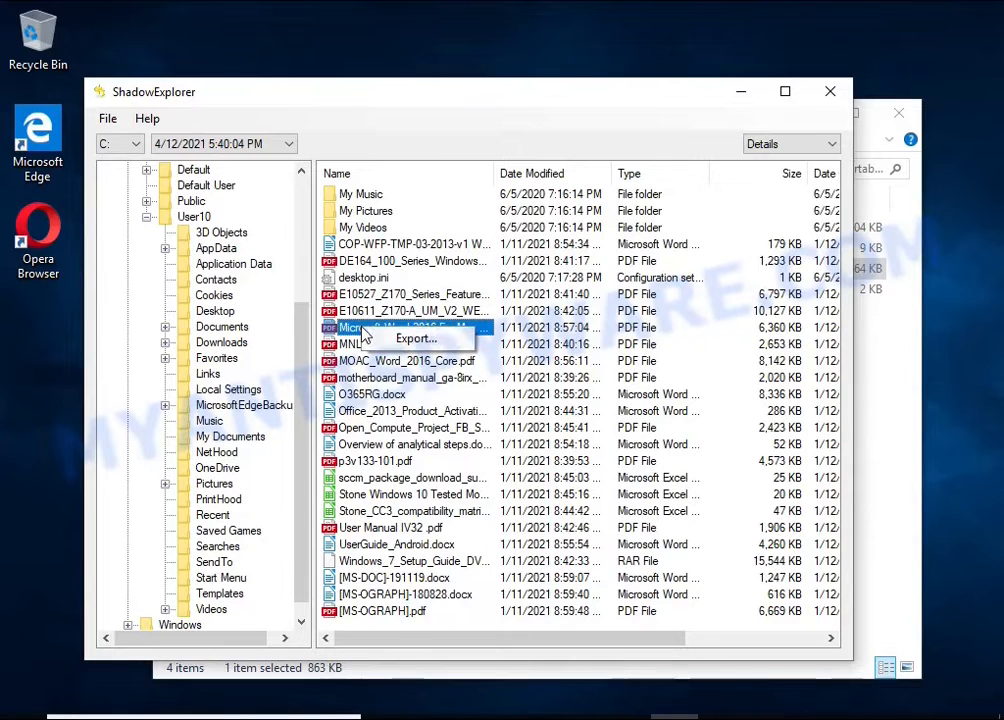
{"action": "left_click", "coordinate": [443, 403]}
{"action": "left_click", "coordinate": [433, 393]}
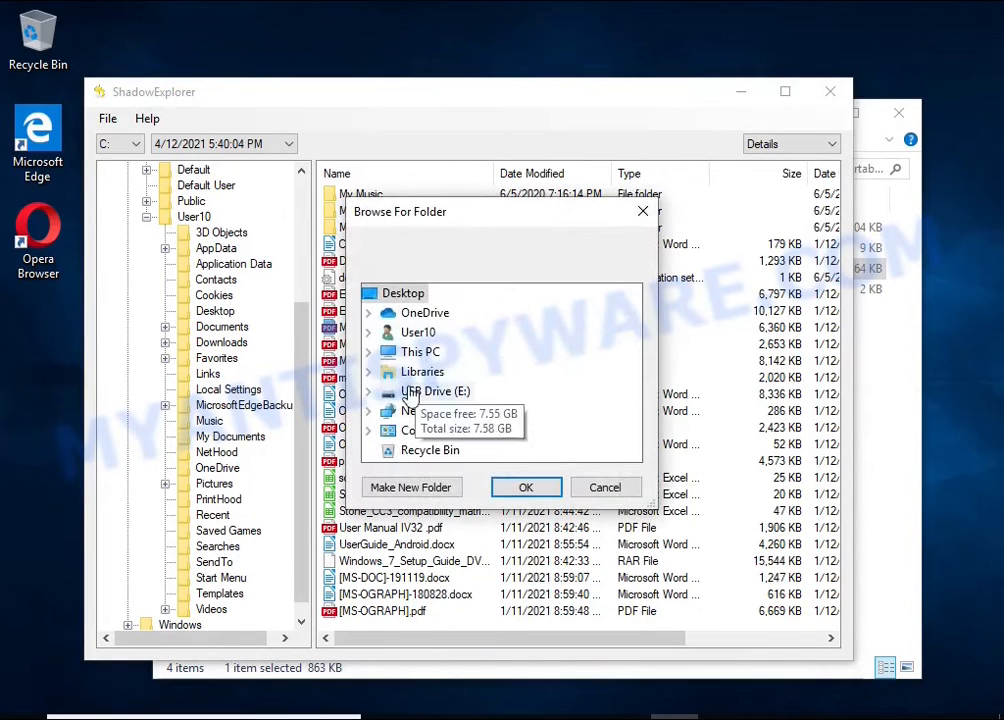
{"action": "left_click", "coordinate": [524, 486]}
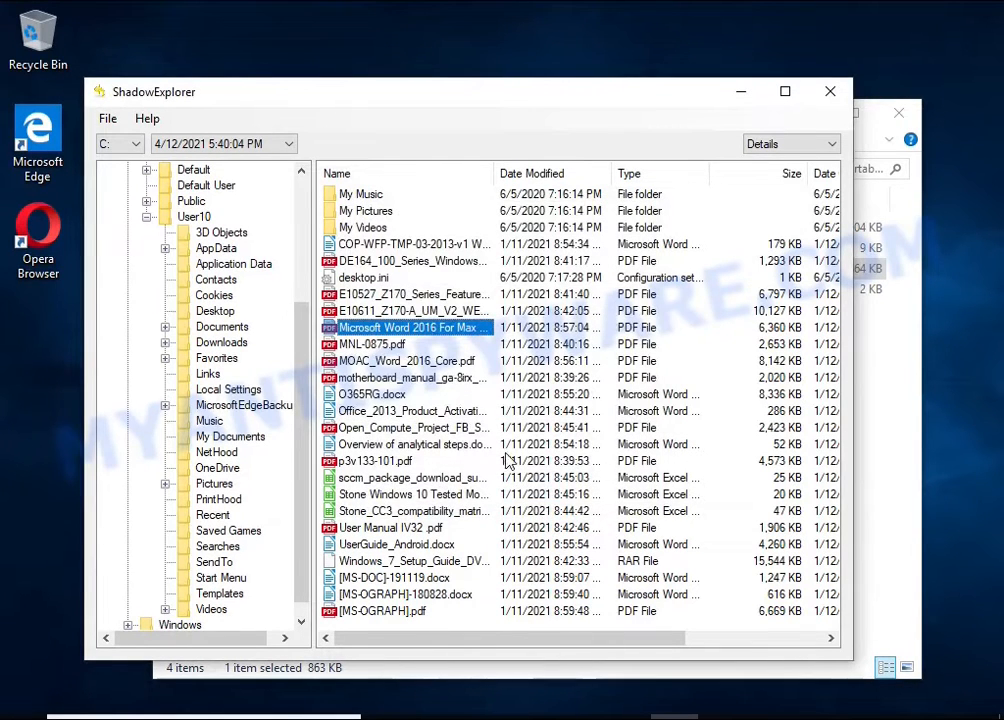
Export UserGuide_Android.docx from the shadow copy to USB Drive (E:).
{"action": "left_click", "coordinate": [370, 561]}
{"action": "left_click", "coordinate": [368, 545]}
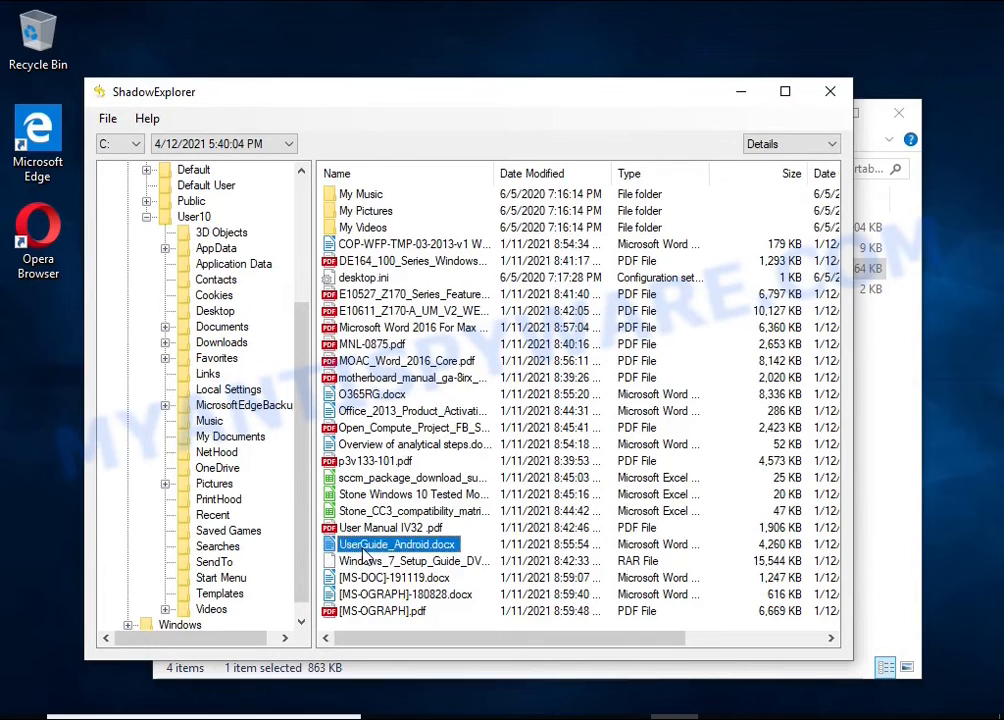
{"action": "right_click", "coordinate": [368, 545]}
{"action": "left_click", "coordinate": [292, 558]}
{"action": "left_click", "coordinate": [525, 487]}
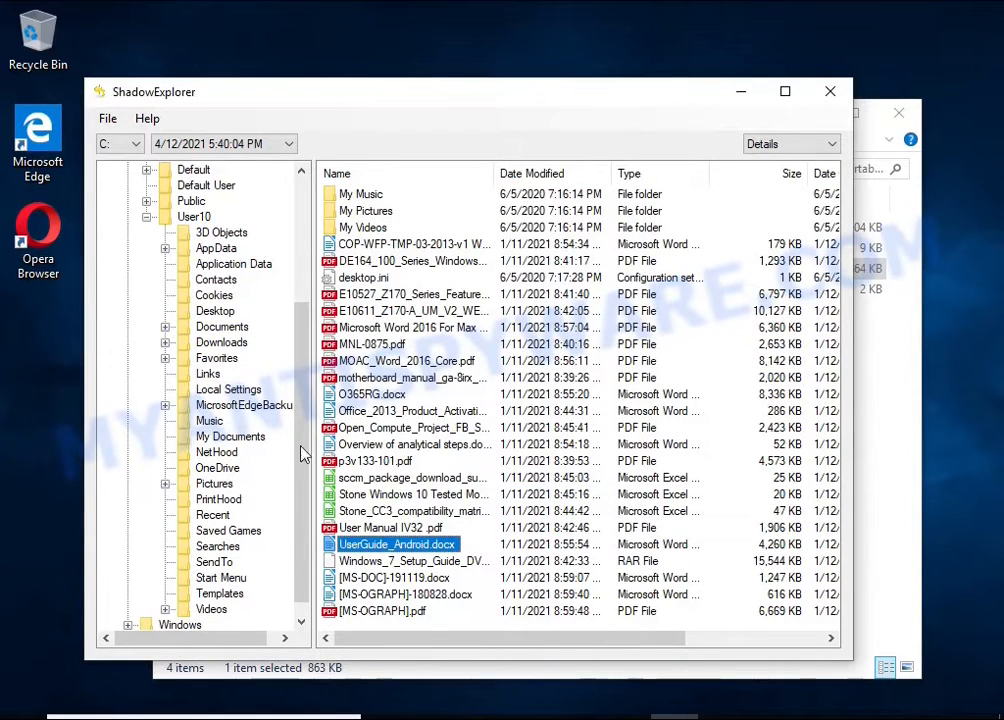
Open the shadow copy's Pictures folder and export Chrysanthemum.jpg to USB Drive (E:).
{"action": "left_click", "coordinate": [208, 483]}
{"action": "left_click", "coordinate": [358, 312]}
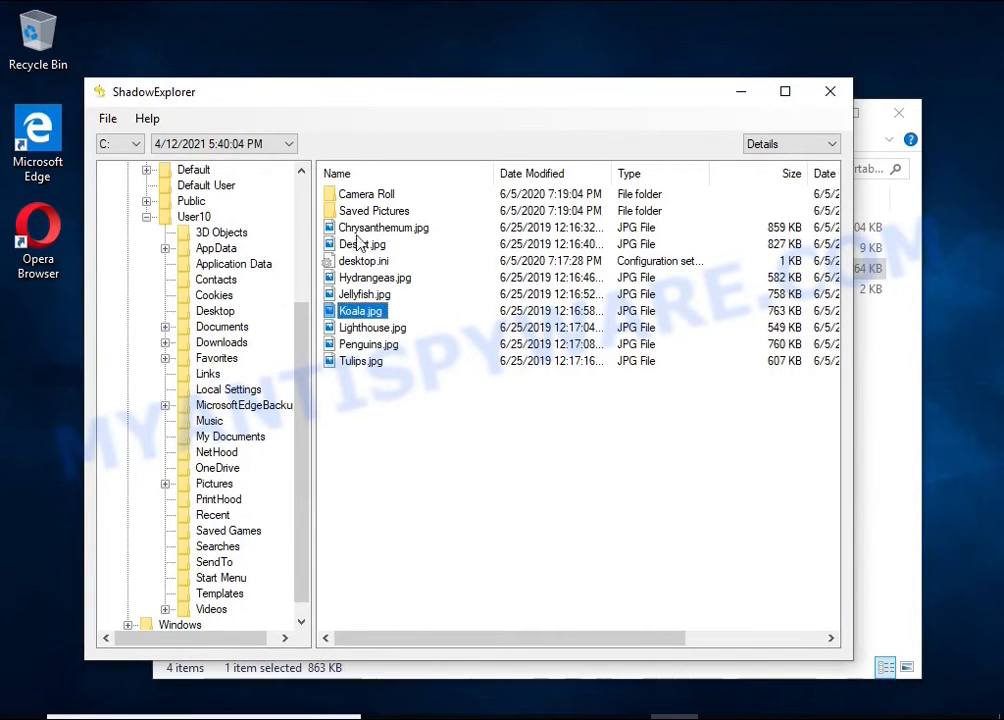
{"action": "right_click", "coordinate": [358, 229]}
{"action": "left_click", "coordinate": [410, 242]}
{"action": "left_click", "coordinate": [517, 486]}
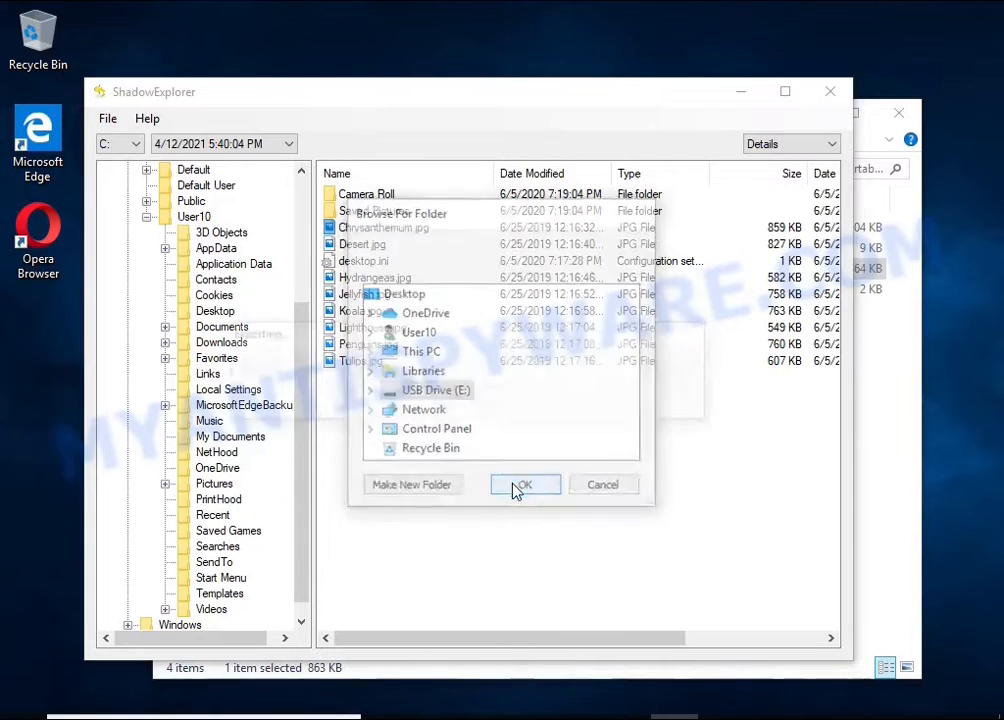
Export Desert.jpg from the shadow copy's Pictures folder to USB Drive (E:).
{"action": "left_click", "coordinate": [345, 244]}
{"action": "right_click", "coordinate": [340, 244]}
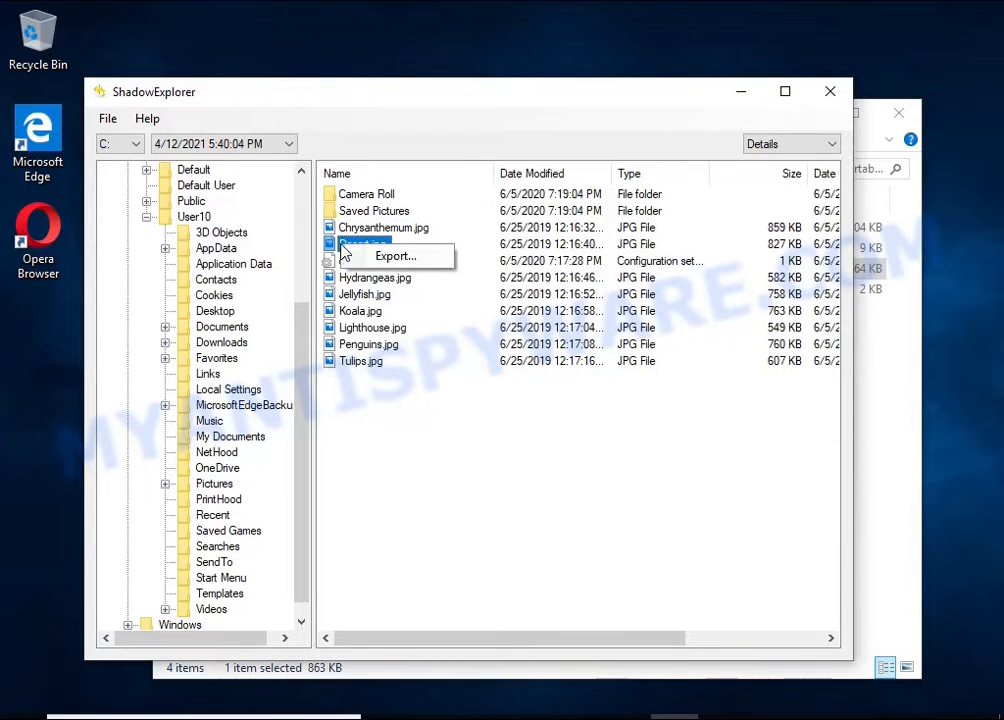
{"action": "left_click", "coordinate": [360, 253]}
{"action": "left_click", "coordinate": [517, 488]}
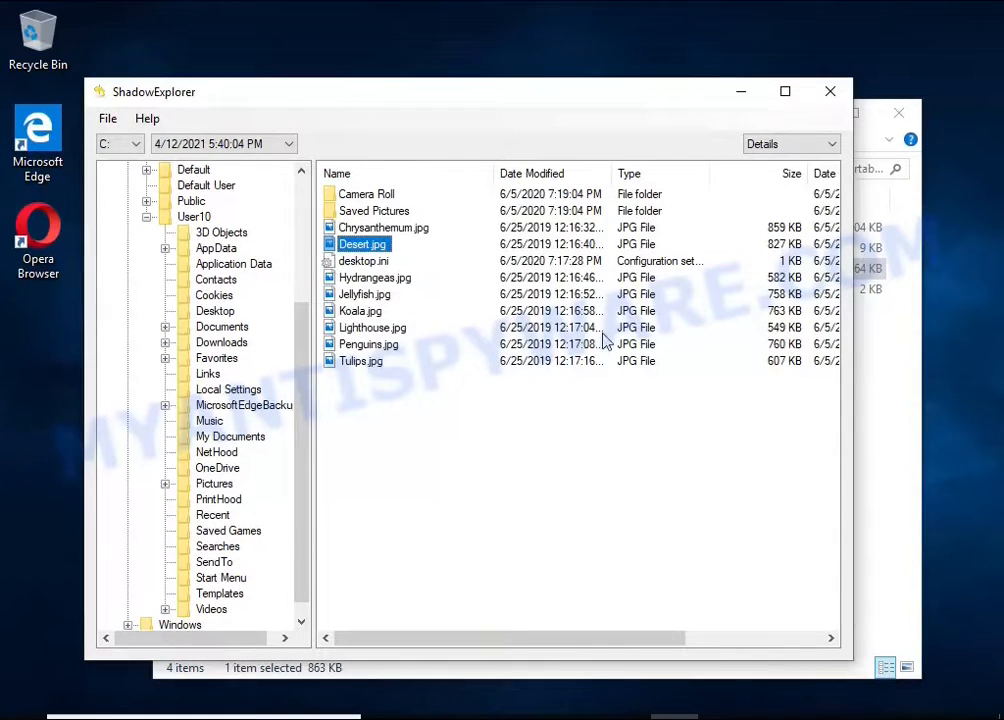
Close ShadowExplorer and open USB Drive (E:) in the folder window to view the exported files.
{"action": "left_click", "coordinate": [830, 91]}
{"action": "left_click", "coordinate": [260, 595]}
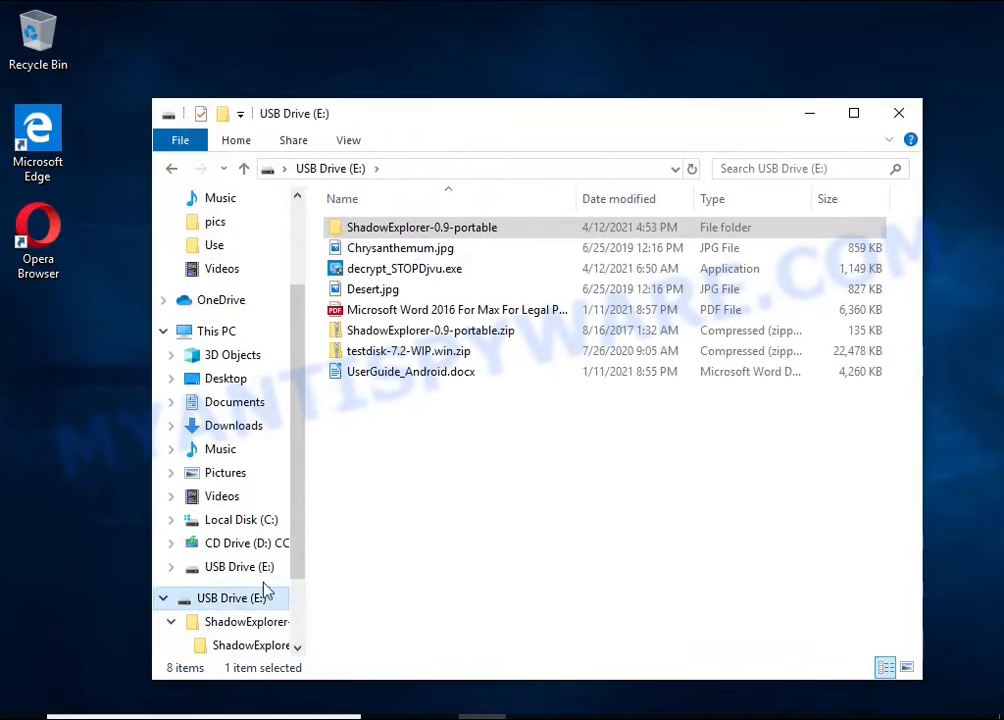
Open UserGuide_Android.docx from USB Drive (E:), dismiss the startup tip, and look through the document's pages to check the recovered content.
{"action": "left_click", "coordinate": [408, 251]}
{"action": "left_click", "coordinate": [424, 291]}
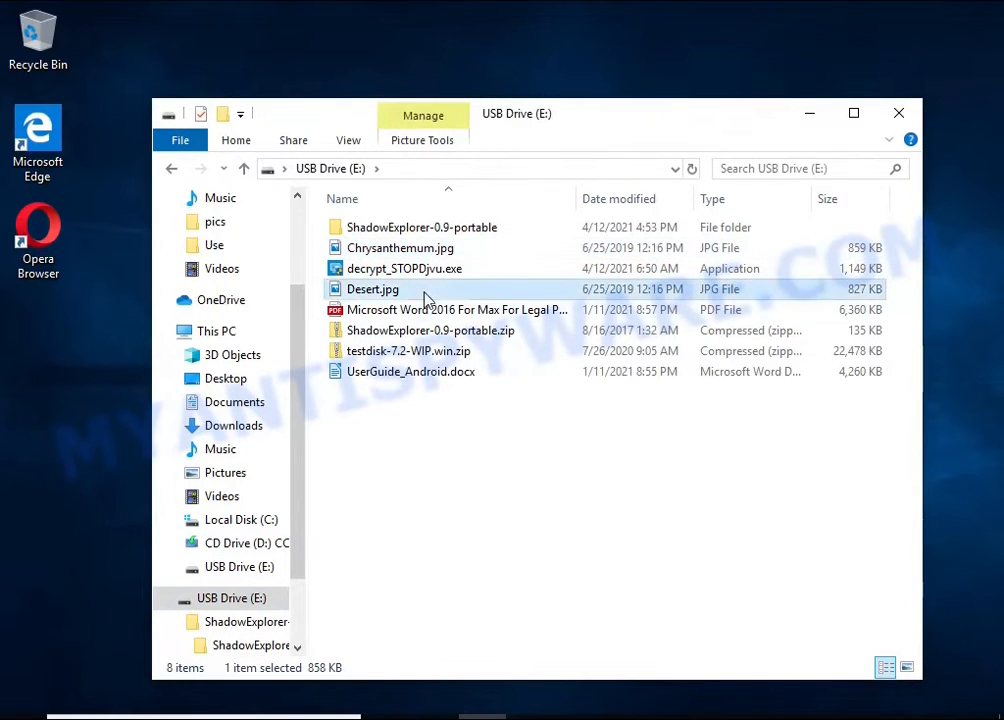
{"action": "left_click", "coordinate": [431, 311]}
{"action": "left_click", "coordinate": [433, 376]}
{"action": "double_click", "coordinate": [432, 376]}
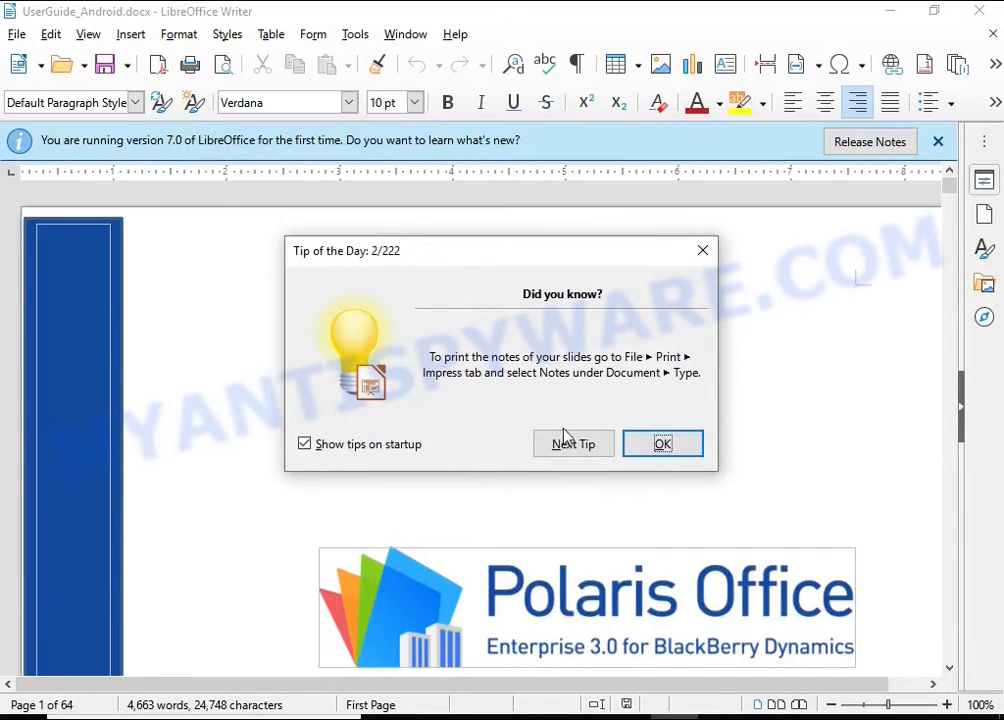
{"action": "left_click", "coordinate": [651, 444]}
{"action": "scroll", "coordinate": [660, 360], "scroll_direction": "down", "scroll_amount": 15}
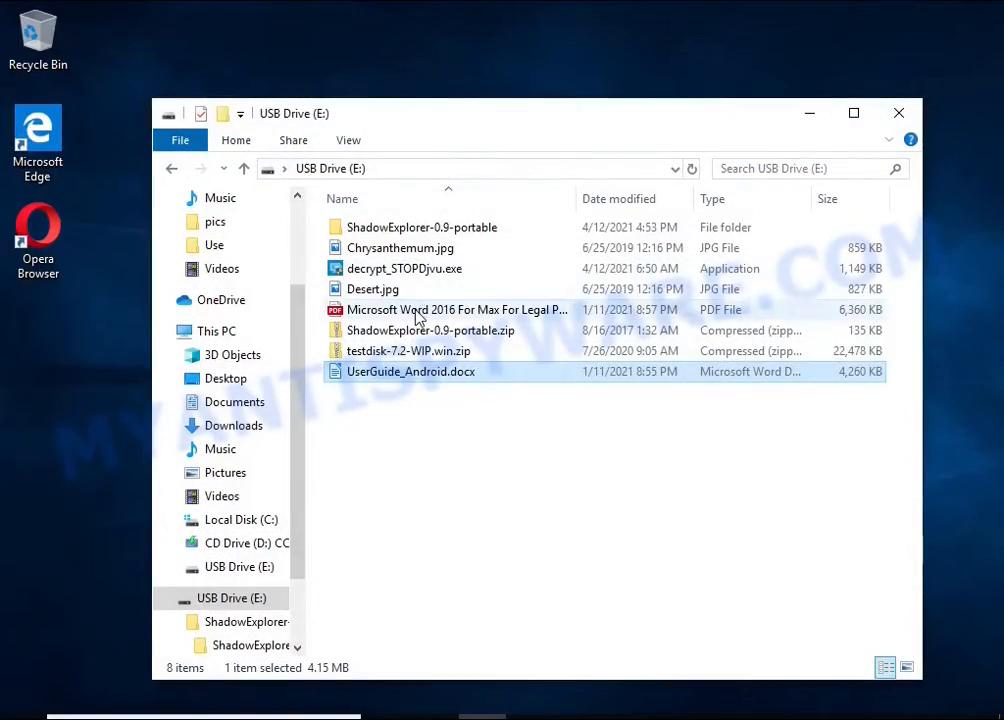
Open the recovered Microsoft Word 2016 PDF from USB Drive (E:), look through its first pages, and close it.
{"action": "double_click", "coordinate": [417, 311]}
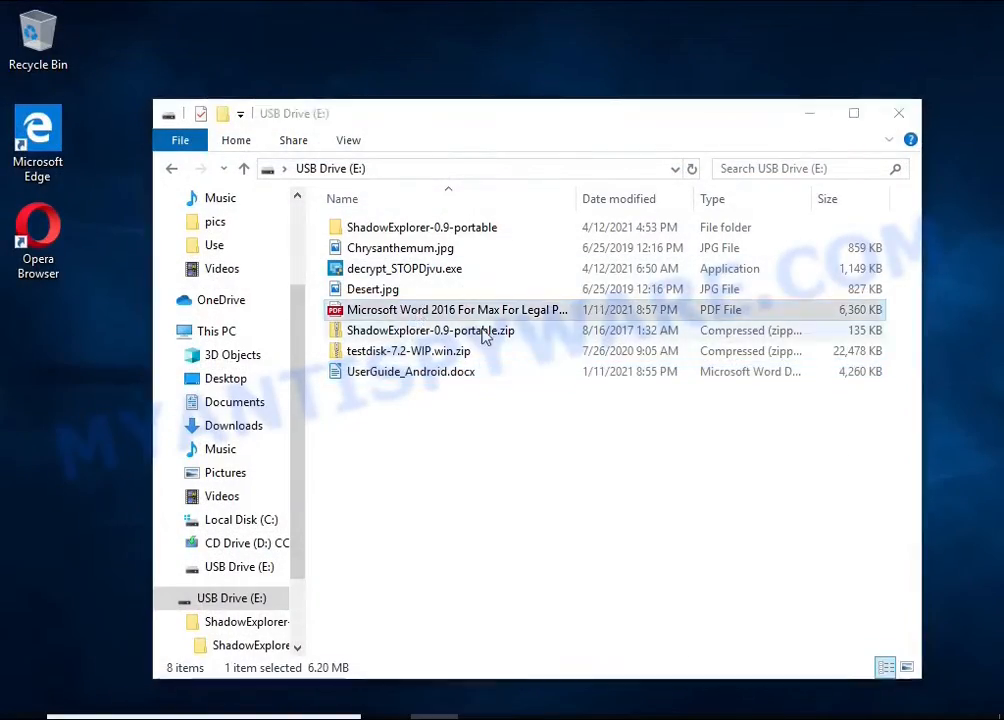
{"action": "scroll", "coordinate": [497, 328], "scroll_direction": "down", "scroll_amount": 20}
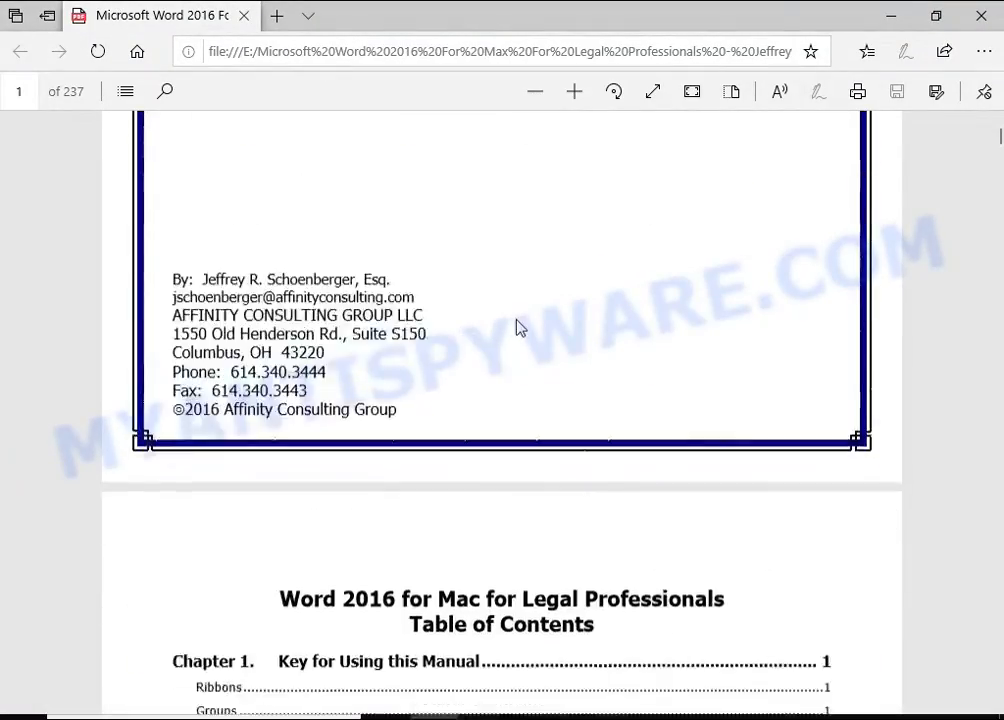
{"action": "left_click", "coordinate": [982, 24]}
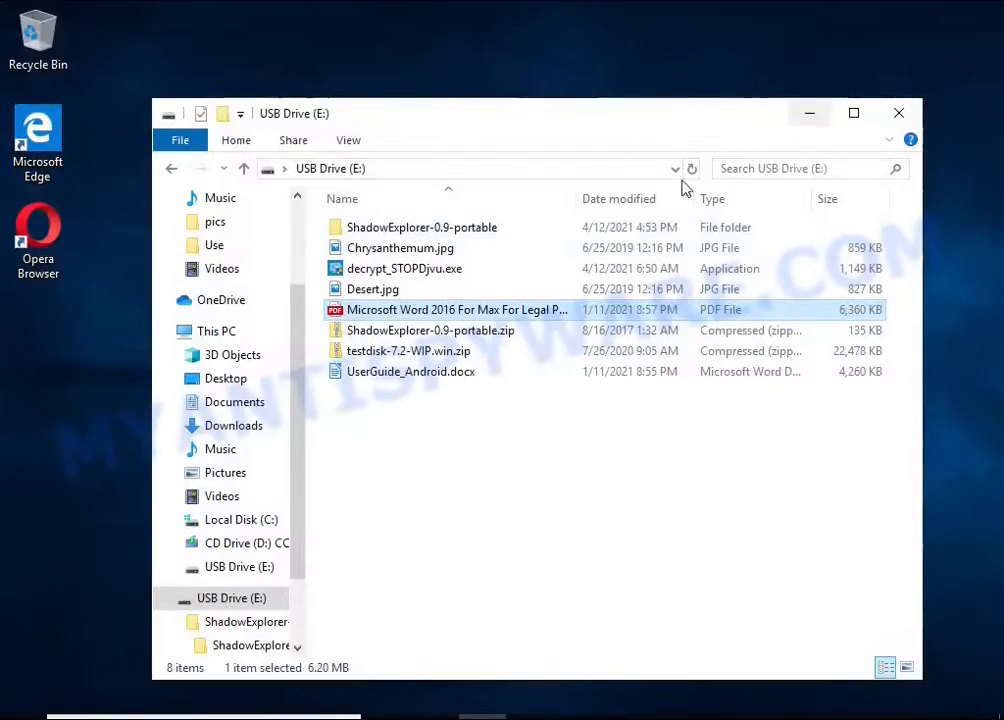
View the recovered Desert.jpg and Chrysanthemum.jpg pictures one after the other, then close the USB Drive (E:) window.
{"action": "double_click", "coordinate": [426, 285]}
{"action": "double_click", "coordinate": [426, 313]}
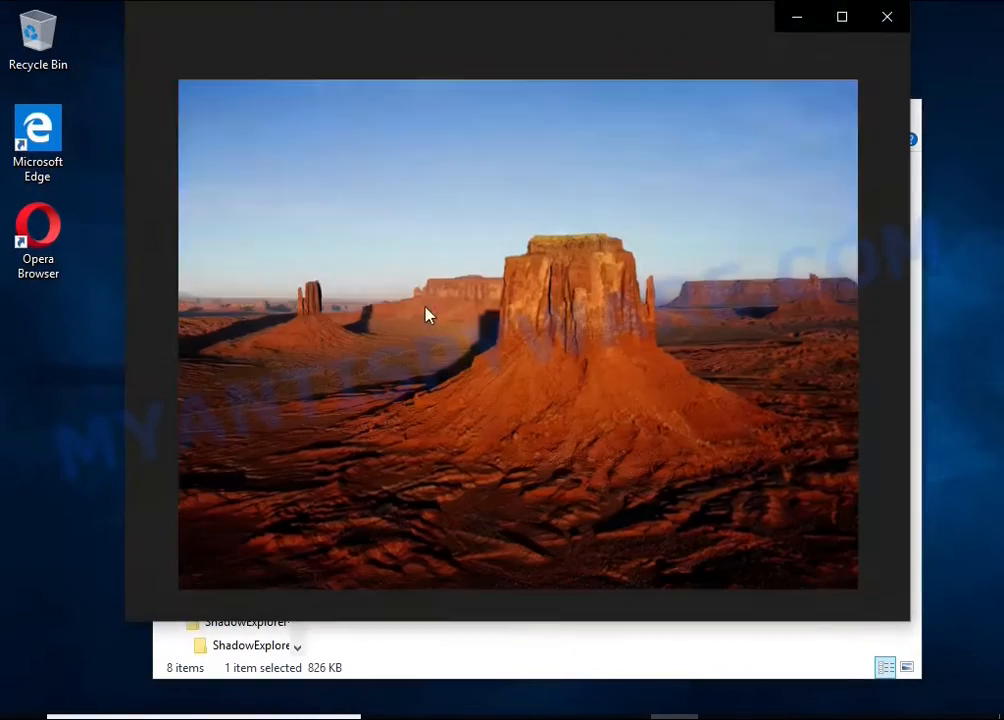
{"action": "left_click", "coordinate": [885, 17]}
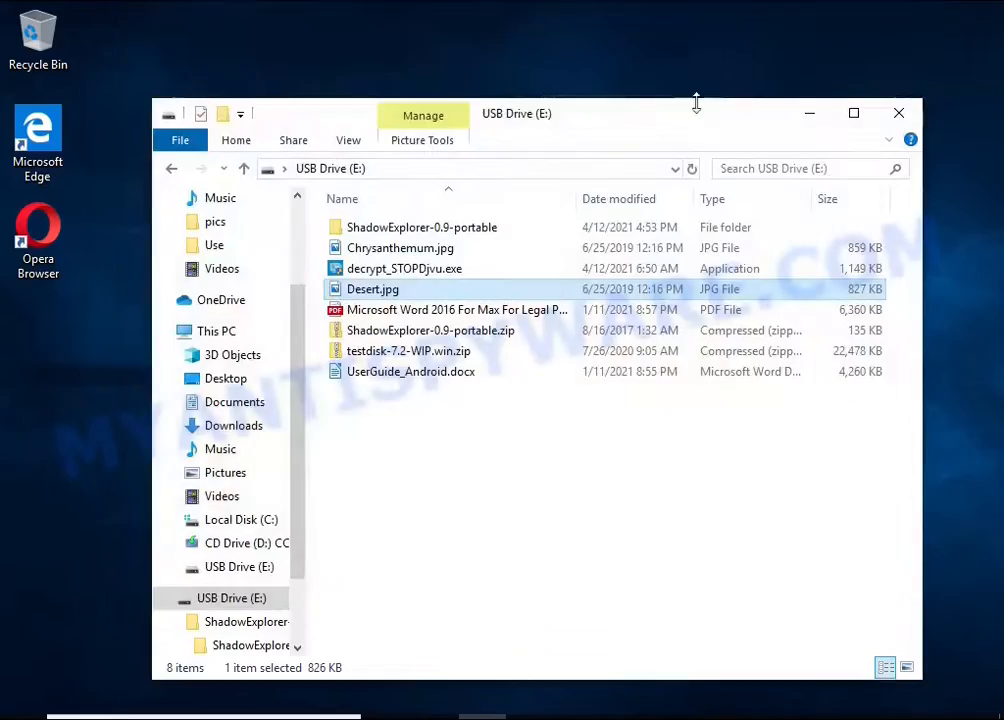
{"action": "double_click", "coordinate": [434, 253]}
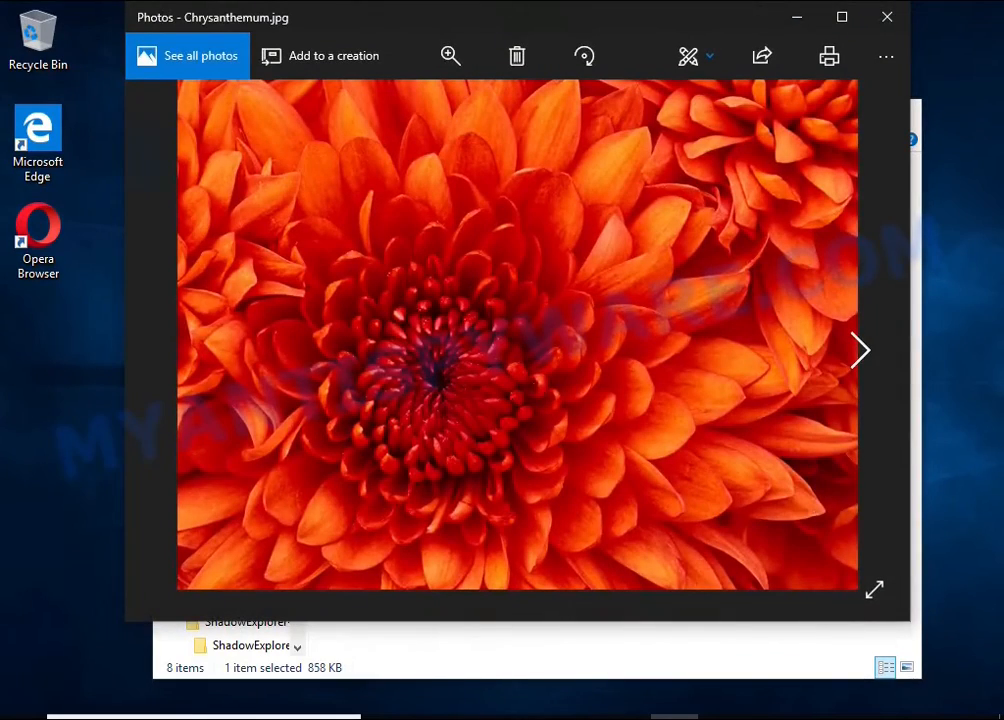
{"action": "left_click", "coordinate": [883, 17]}
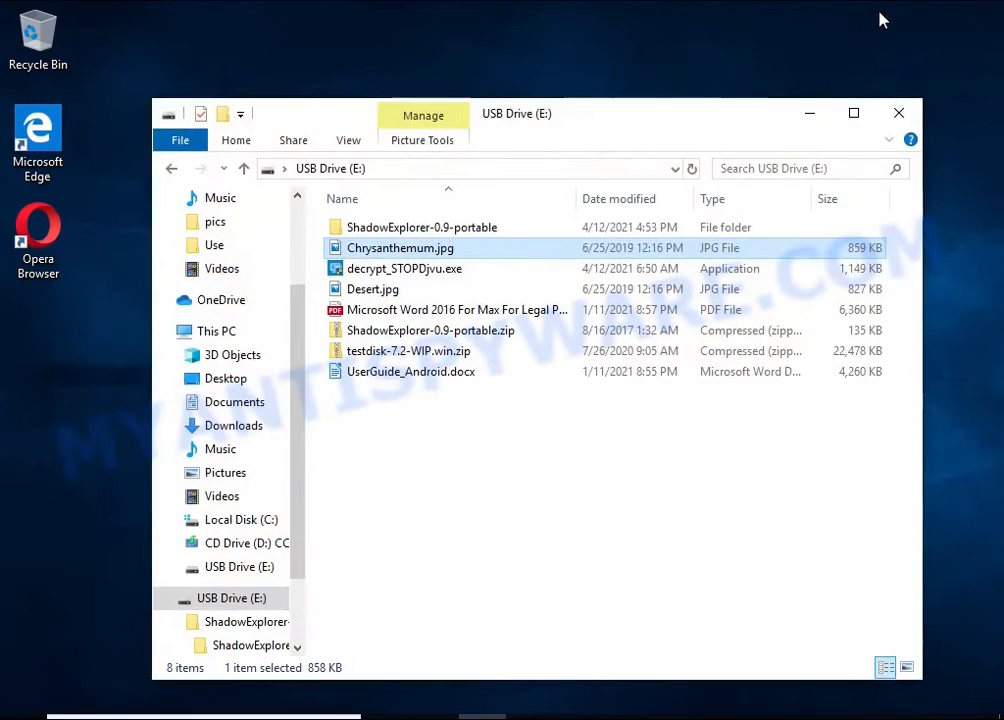
{"action": "left_click", "coordinate": [898, 113]}
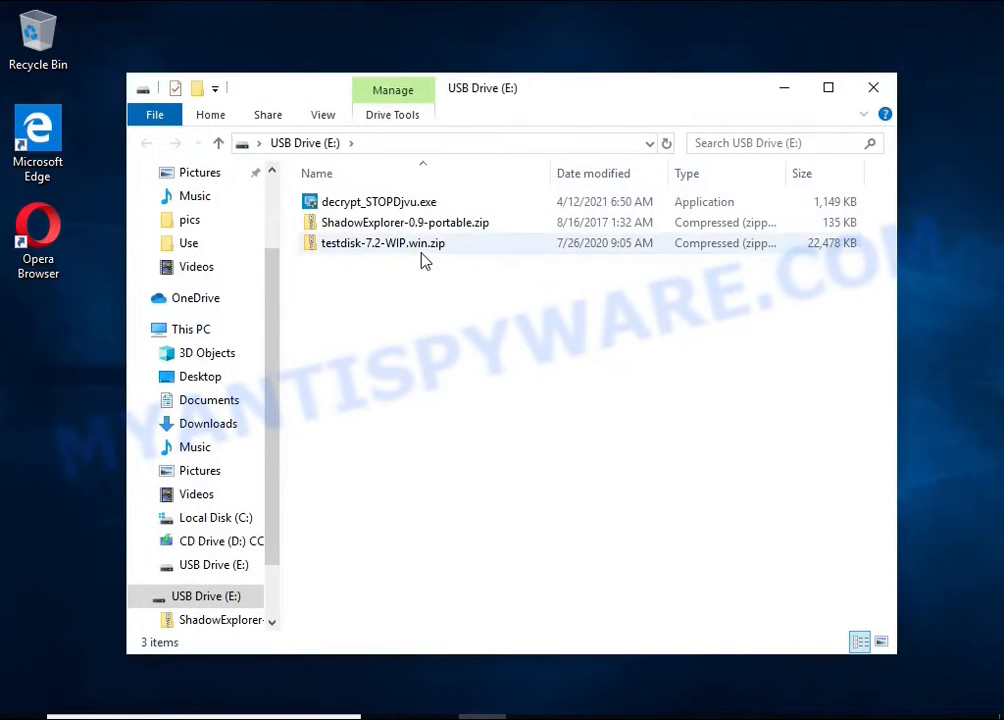
Extract testdisk-7.2-WIP.win.zip to E:\testdisk-7.2-WIP.win and close the original USB Drive (E:) window.
{"action": "left_click", "coordinate": [484, 249]}
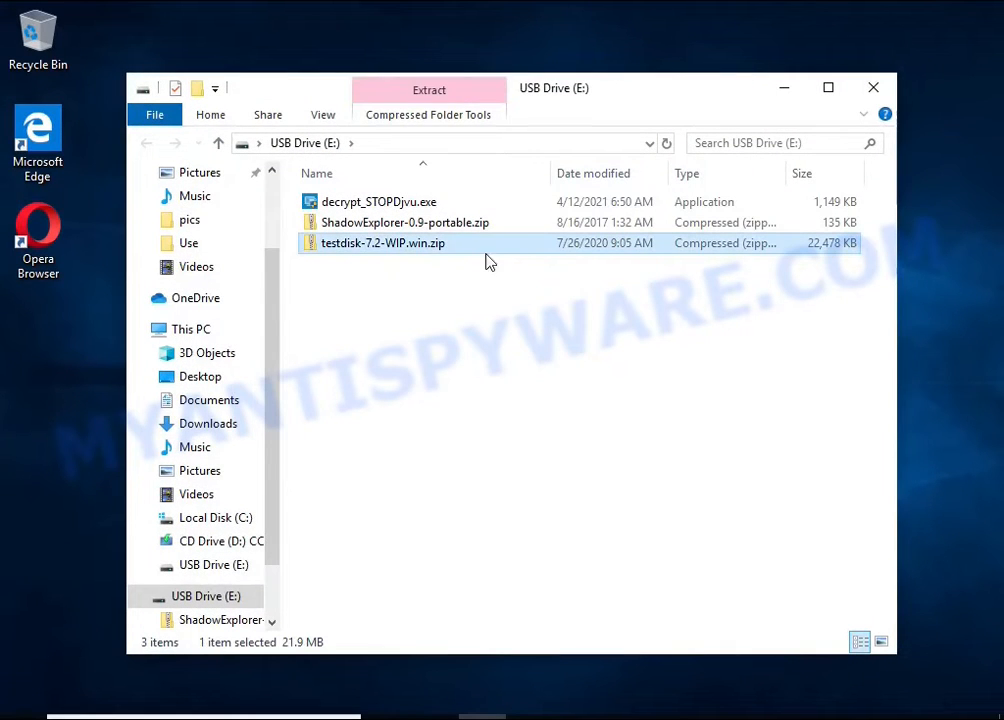
{"action": "right_click", "coordinate": [486, 255]}
{"action": "left_click", "coordinate": [650, 312]}
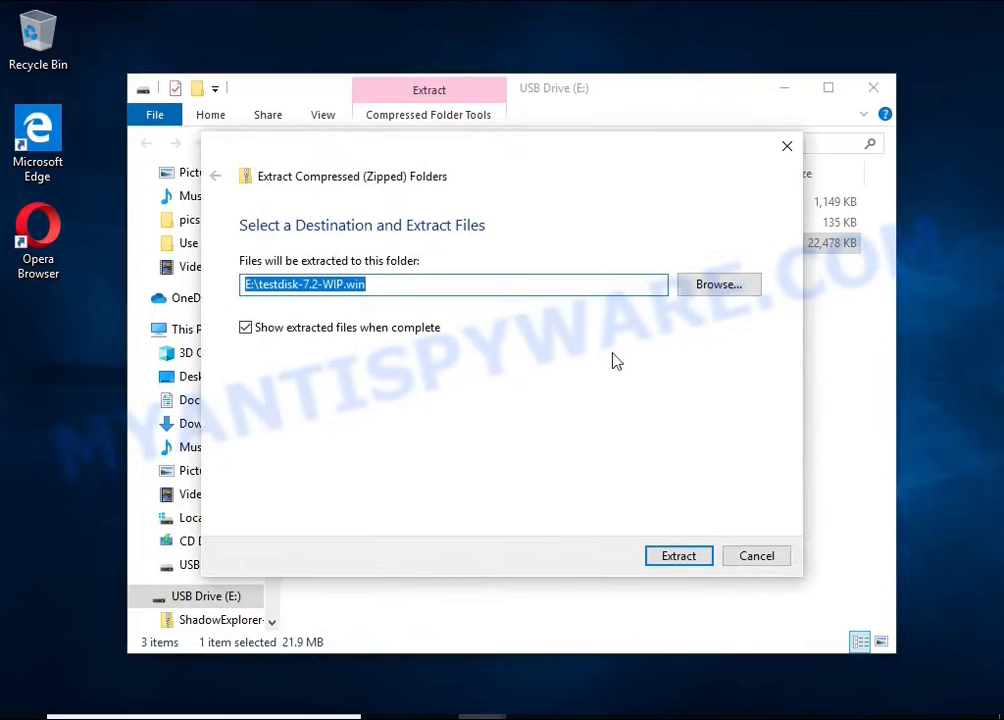
{"action": "left_click", "coordinate": [686, 558]}
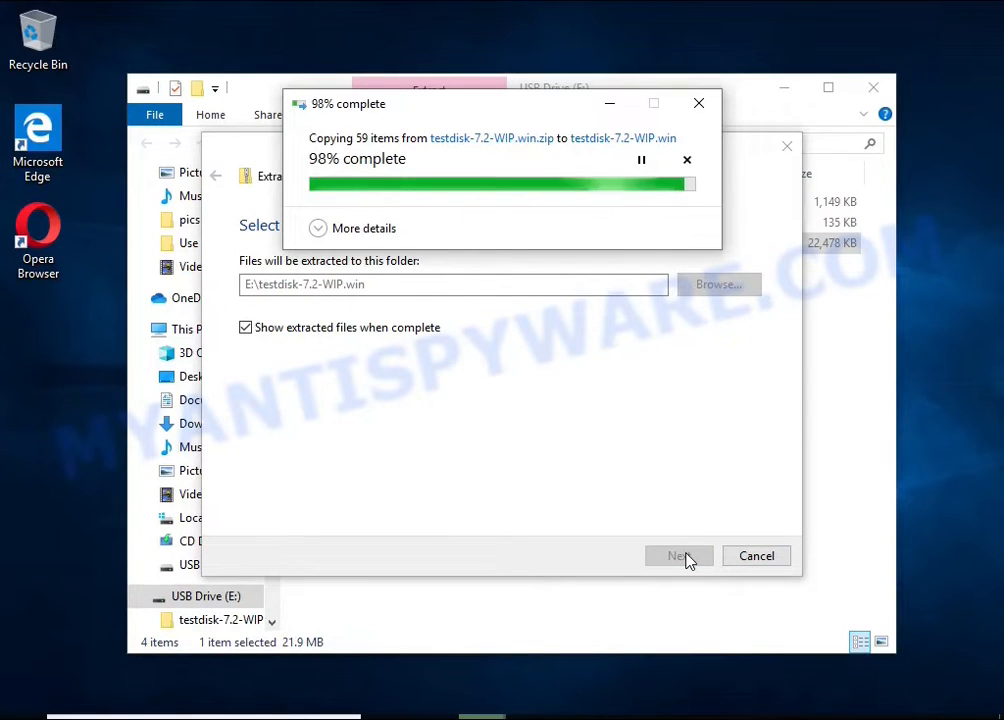
{"action": "left_click", "coordinate": [874, 88]}
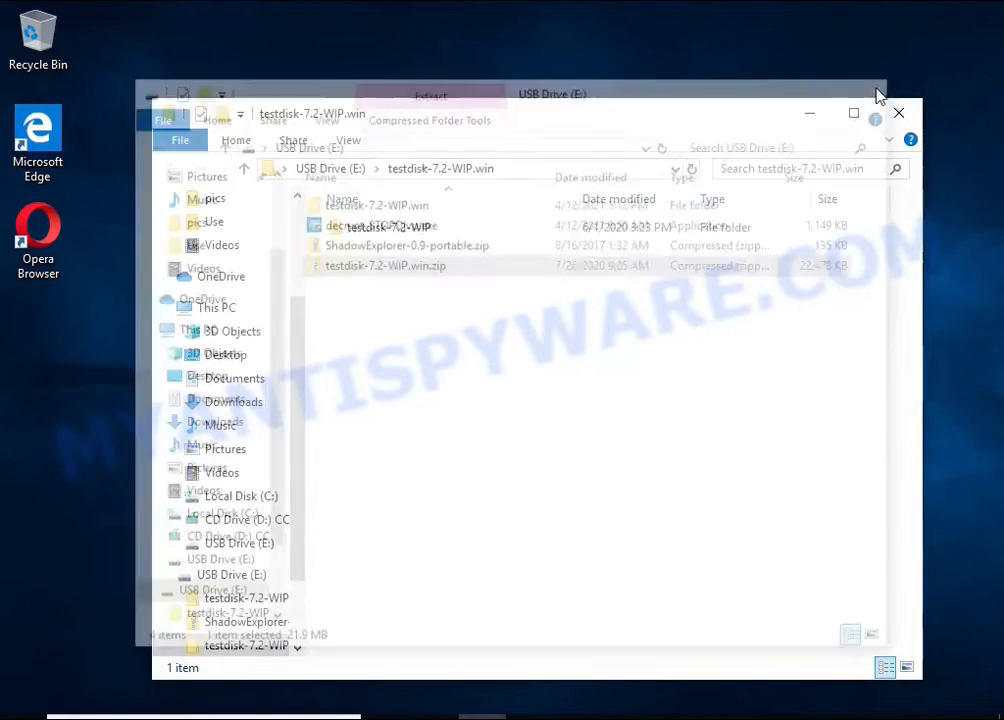
Run qphotorec_win.exe from the extracted testdisk-7.2-WIP folder, allow it to make changes, and restore its window to a smaller size.
{"action": "double_click", "coordinate": [464, 236]}
{"action": "scroll", "coordinate": [507, 332], "scroll_direction": "down", "scroll_amount": 7}
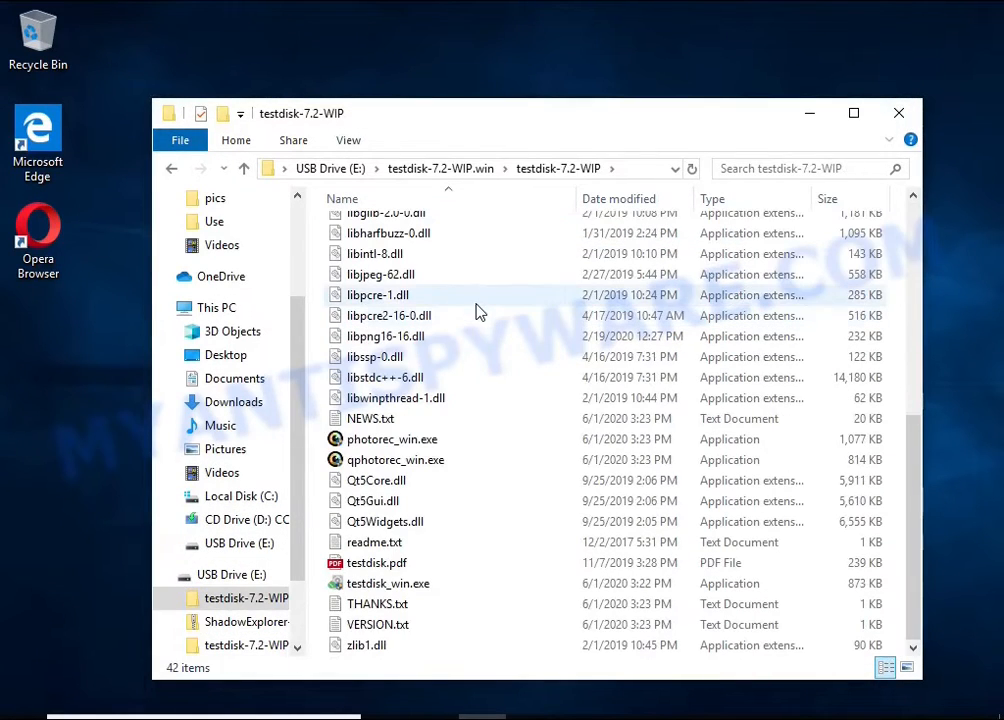
{"action": "left_click", "coordinate": [435, 462]}
{"action": "double_click", "coordinate": [510, 467]}
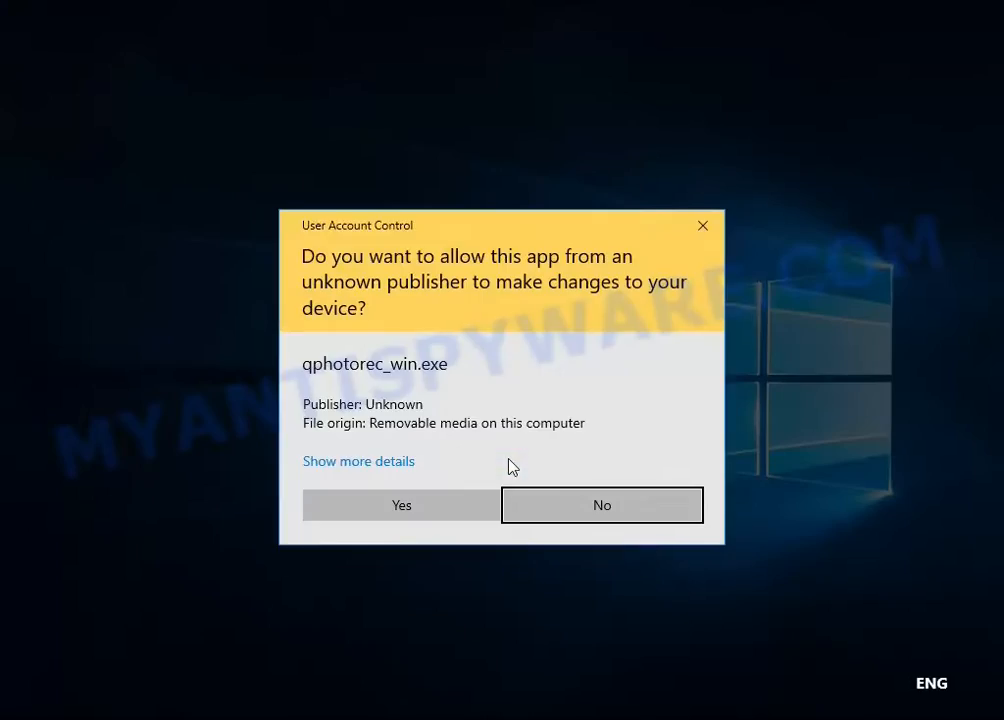
{"action": "left_click", "coordinate": [426, 514]}
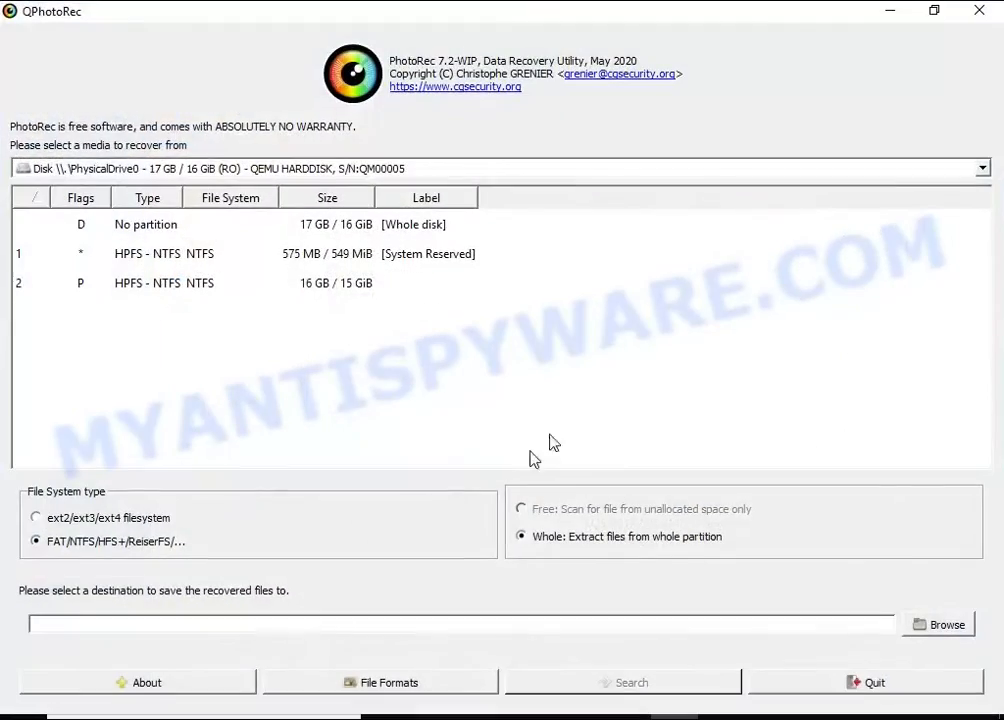
{"action": "left_click", "coordinate": [934, 10]}
{"action": "left_click_drag", "start_coordinate": [499, 117], "coordinate": [542, 105]}
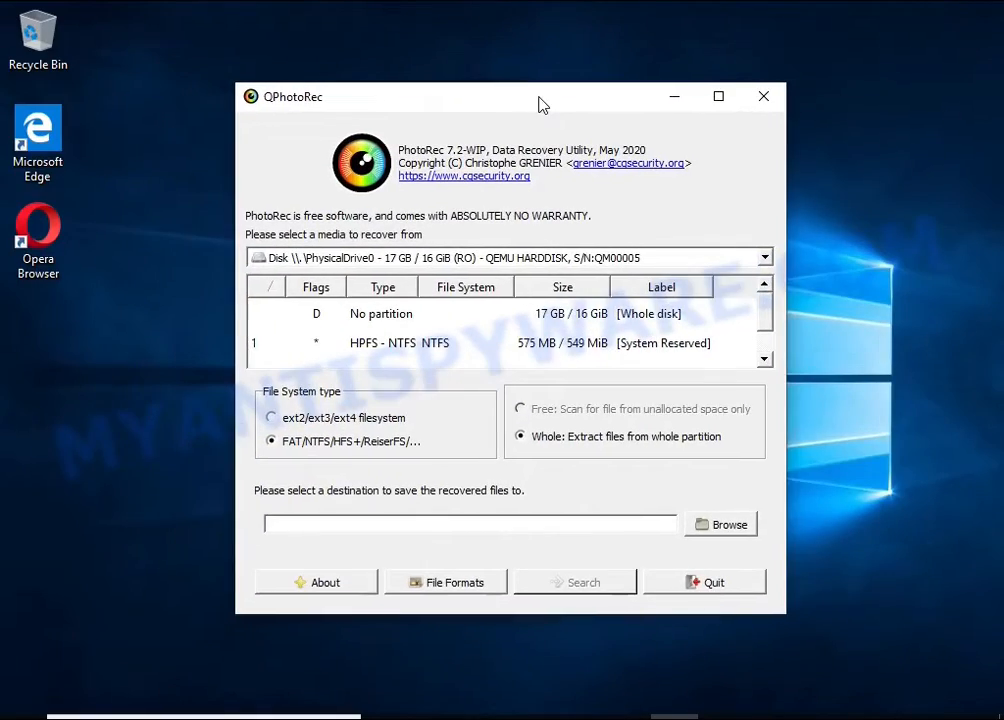
Choose the PhysicalDrive0 disk as the recovery media and select its 16 GB NTFS partition.
{"action": "left_click", "coordinate": [428, 258]}
{"action": "left_click", "coordinate": [426, 284]}
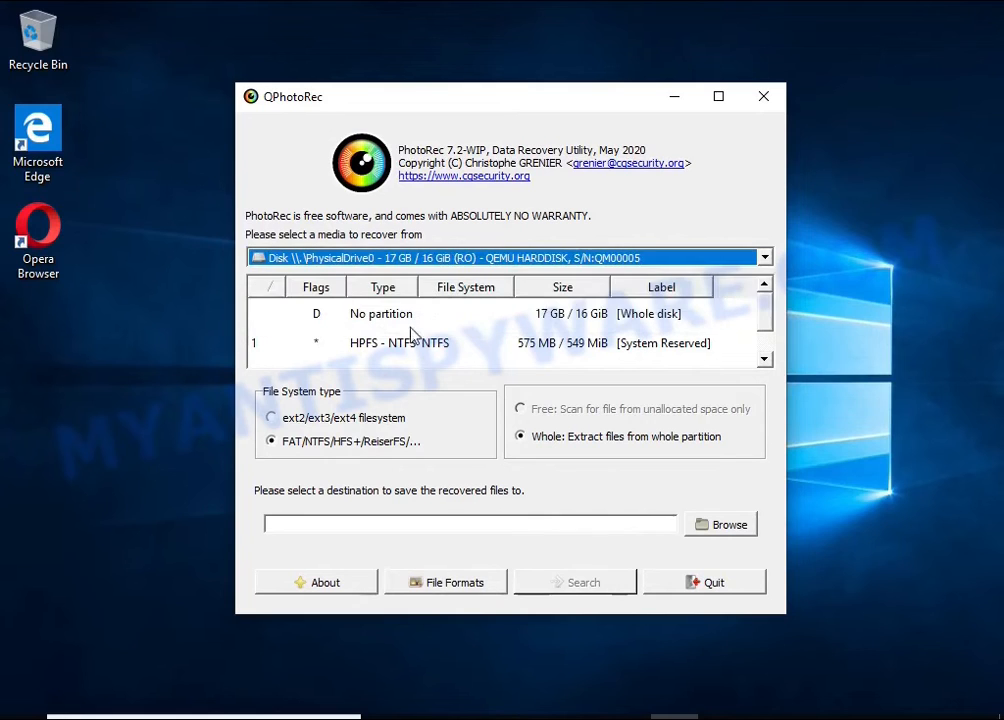
{"action": "scroll", "coordinate": [560, 340], "scroll_direction": "down", "scroll_amount": 1}
{"action": "left_click", "coordinate": [585, 360]}
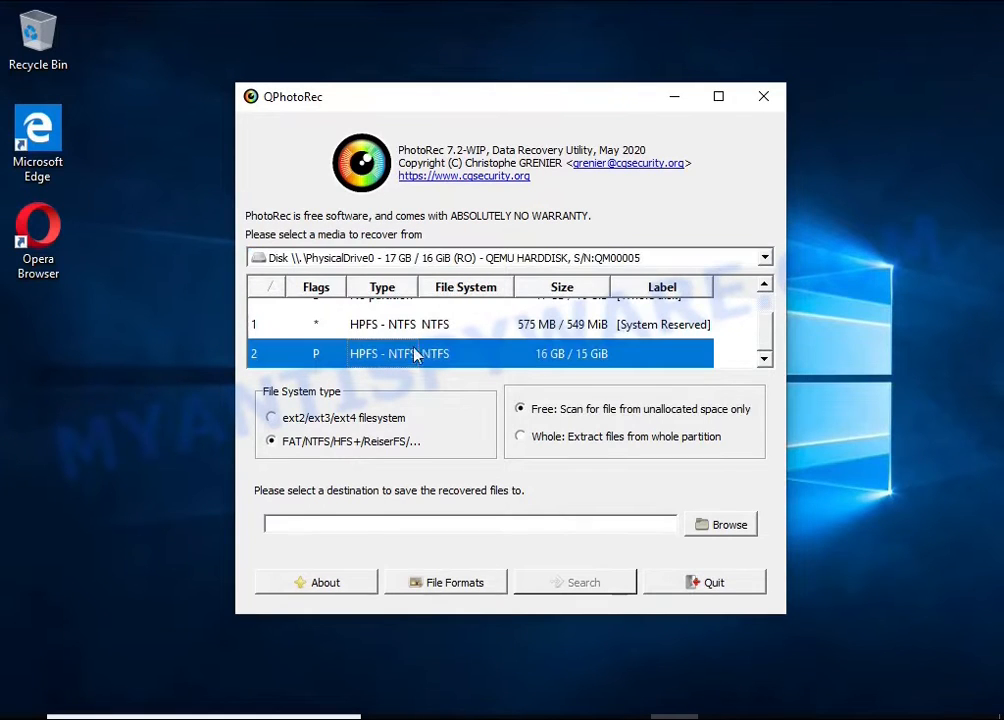
Clear all file formats for the recovery and choose the doc Microsoft Office Document format.
{"action": "left_click", "coordinate": [426, 584]}
{"action": "left_click", "coordinate": [413, 455]}
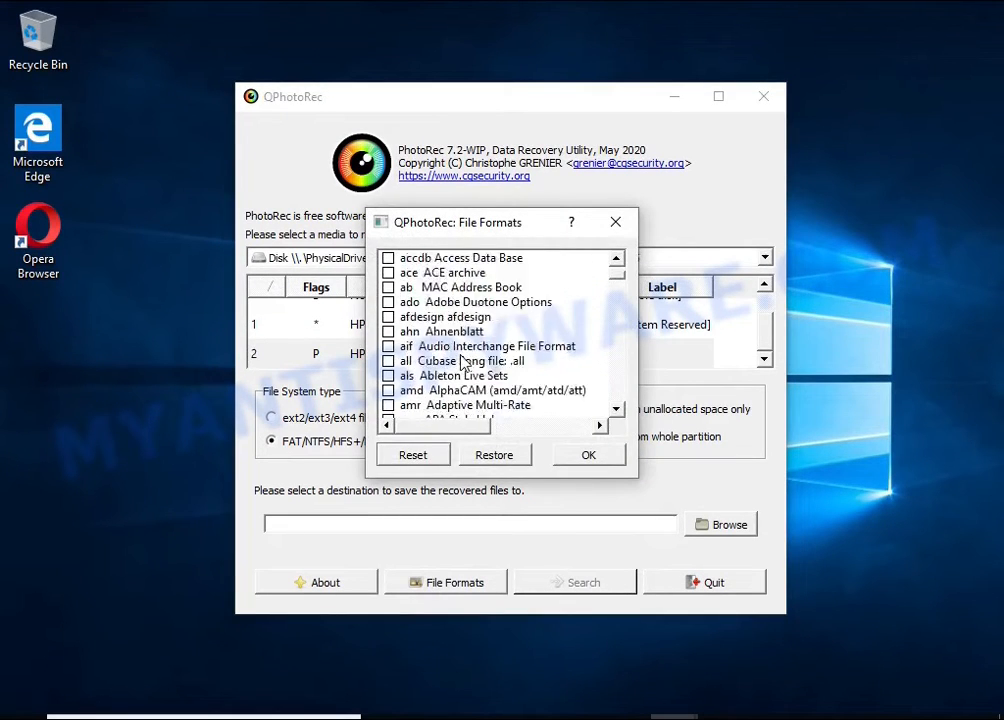
{"action": "scroll", "coordinate": [463, 364], "scroll_direction": "down", "scroll_amount": 20}
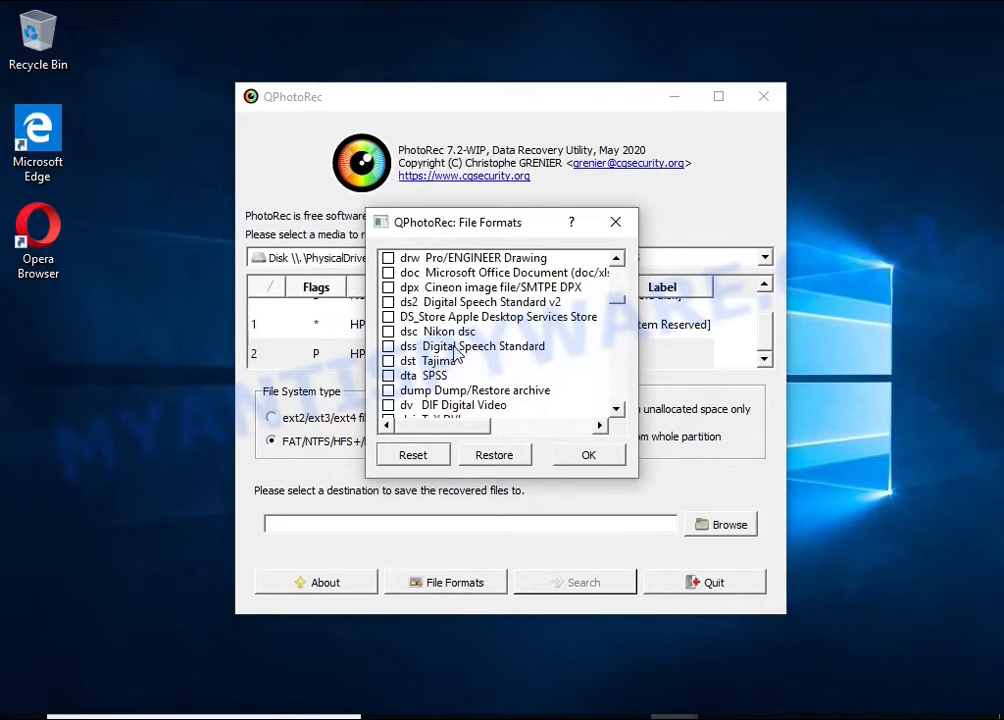
{"action": "scroll", "coordinate": [456, 353], "scroll_direction": "up", "scroll_amount": 1}
{"action": "left_click", "coordinate": [457, 320]}
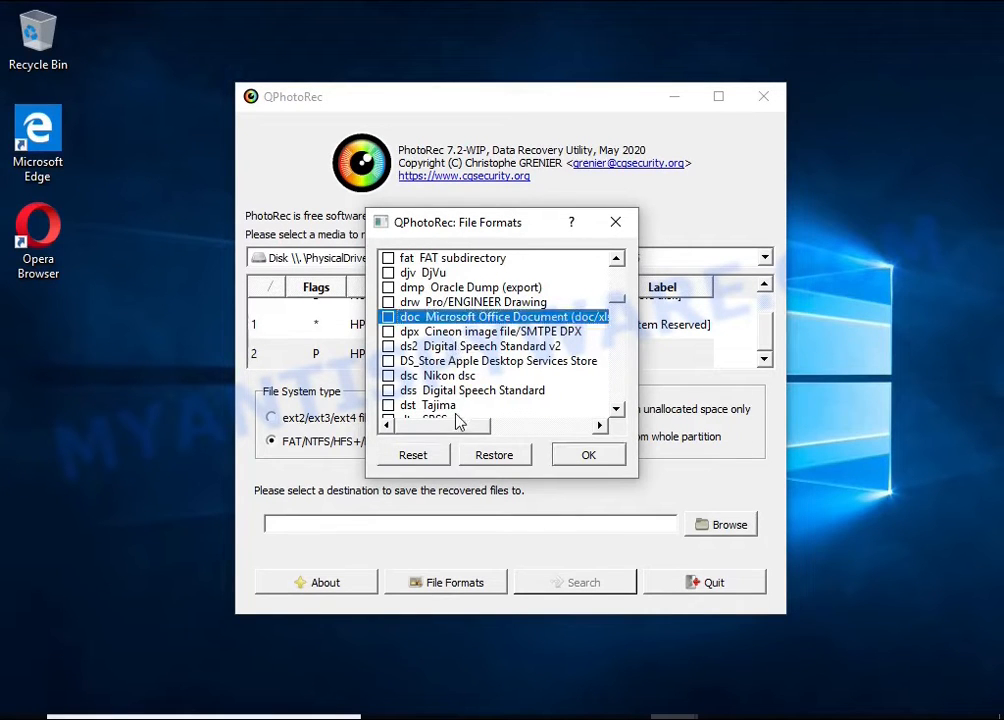
{"action": "scroll", "coordinate": [457, 420], "scroll_direction": "right", "scroll_amount": 3}
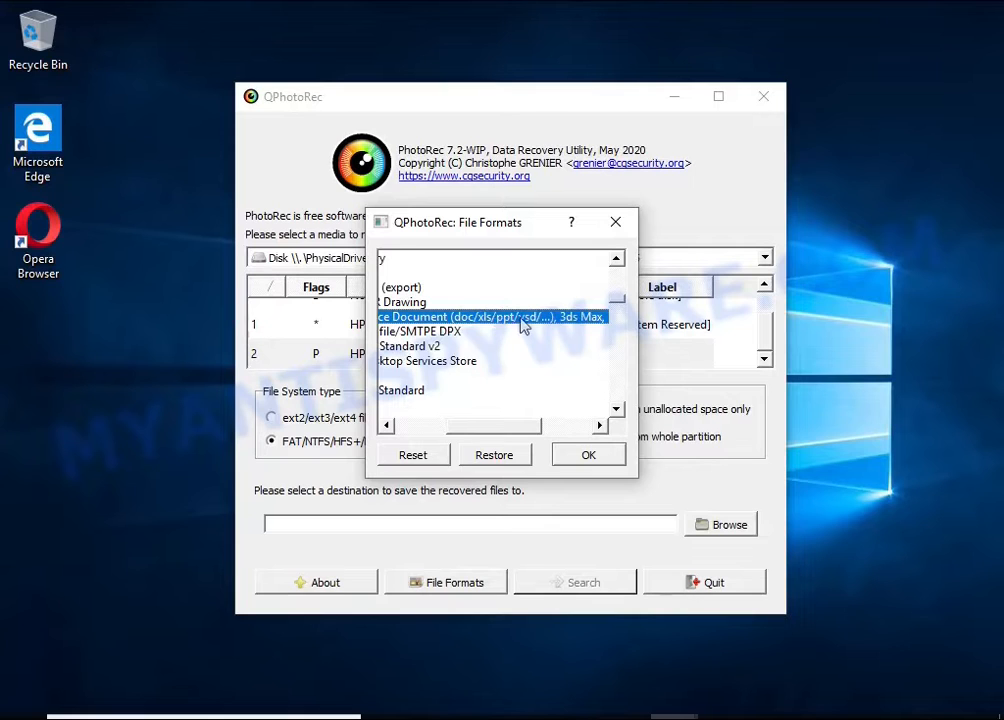
{"action": "scroll", "coordinate": [489, 432], "scroll_direction": "left", "scroll_amount": 3}
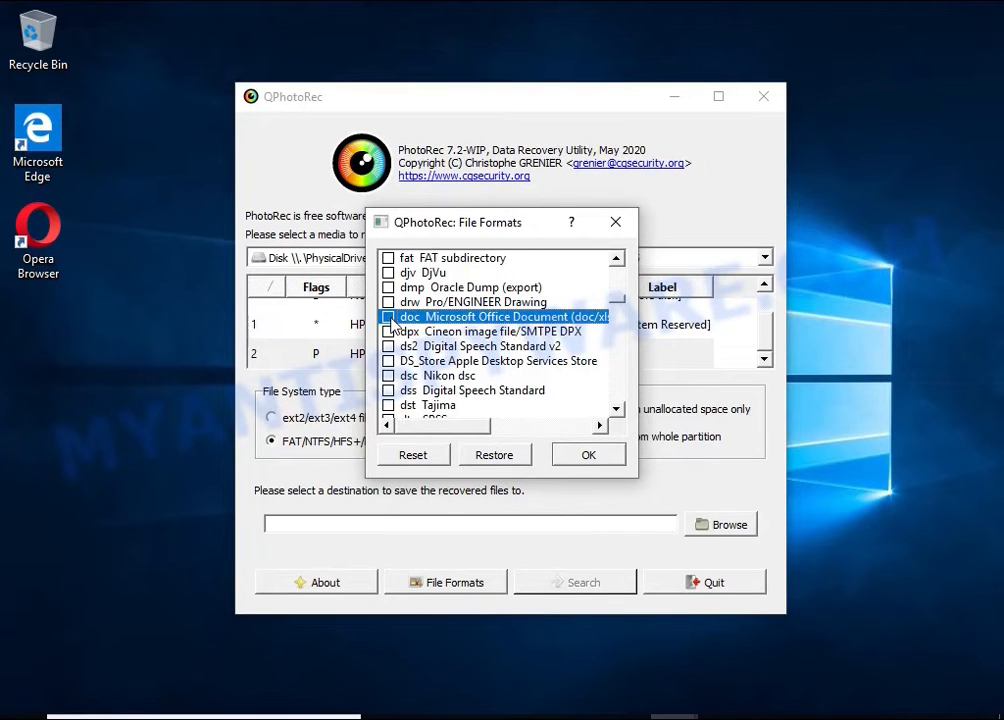
Enable the jpg JPG picture format and find the pdf Portable Document Format entry to include it in the recovery.
{"action": "scroll", "coordinate": [475, 360], "scroll_direction": "down", "scroll_amount": 7}
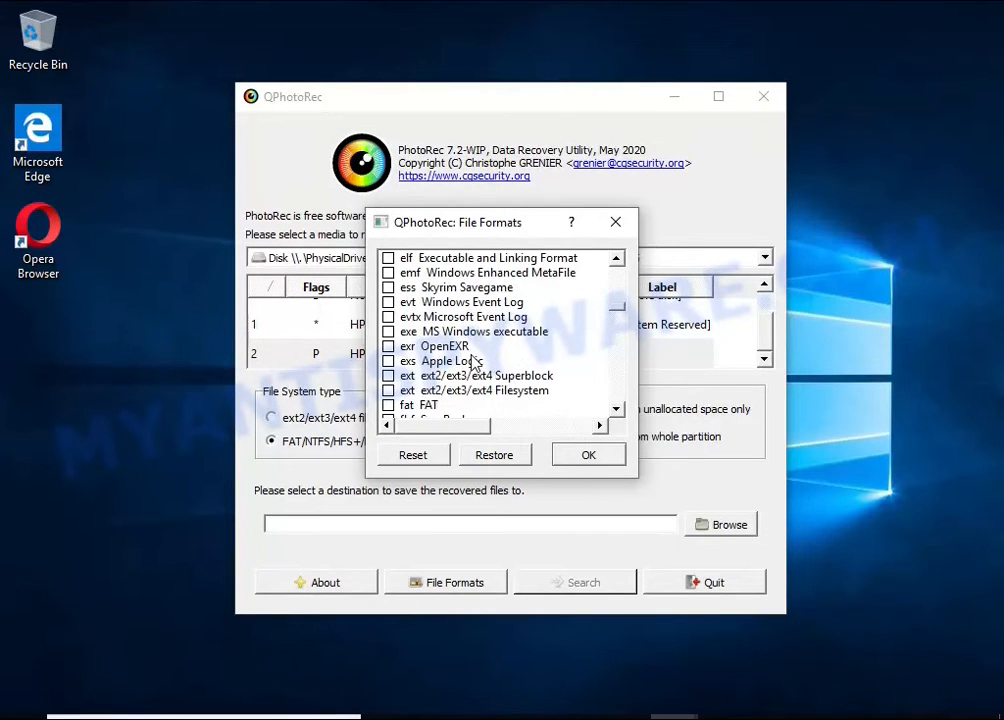
{"action": "scroll", "coordinate": [475, 360], "scroll_direction": "down", "scroll_amount": 18}
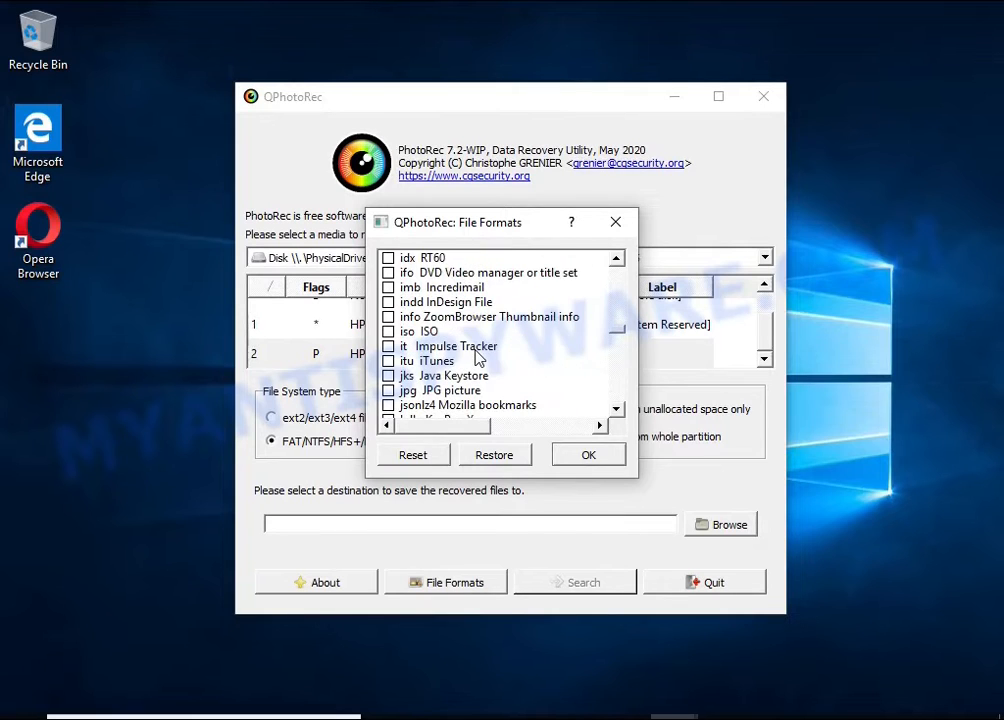
{"action": "scroll", "coordinate": [477, 357], "scroll_direction": "down", "scroll_amount": 1}
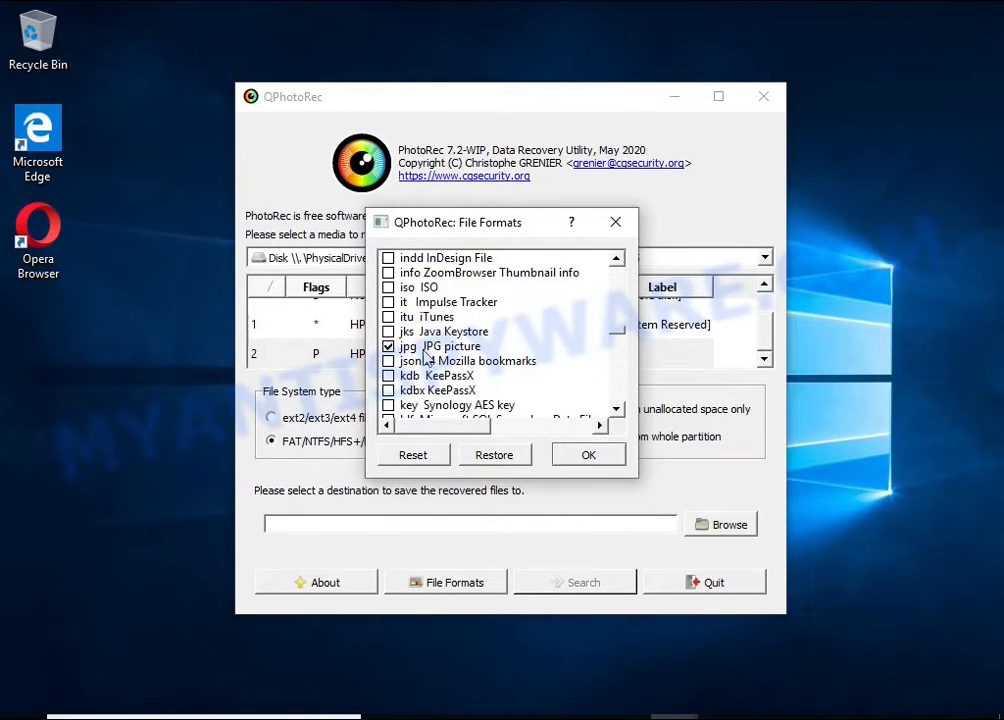
{"action": "scroll", "coordinate": [505, 355], "scroll_direction": "down", "scroll_amount": 16}
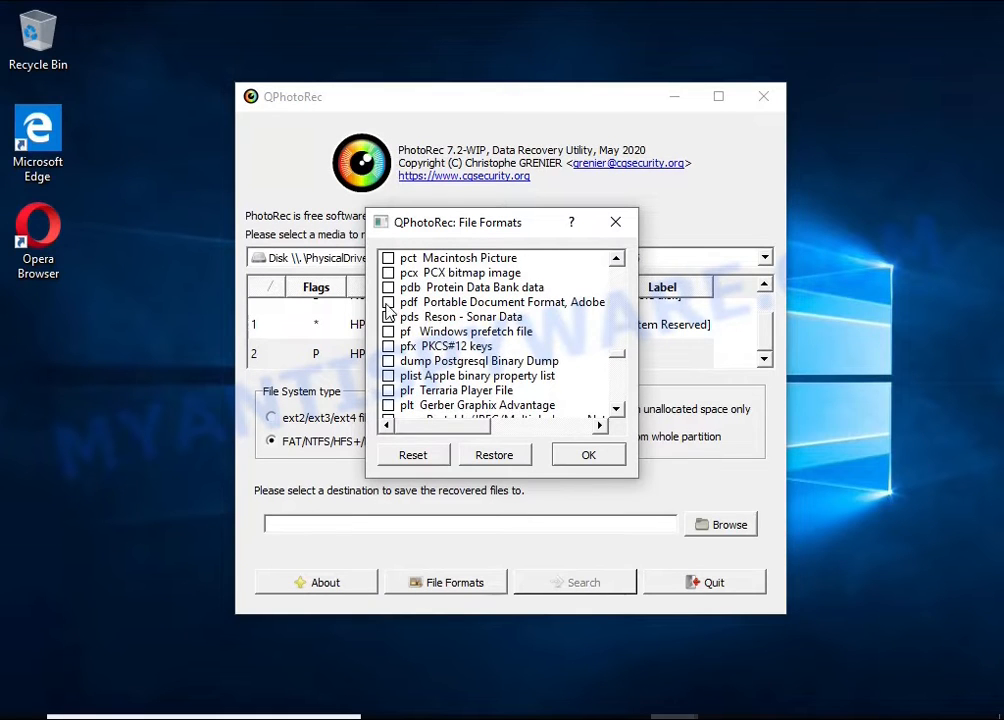
Enable the zip archive format that covers .docx and .xlsx files, and accept the file format selection.
{"action": "scroll", "coordinate": [433, 312], "scroll_direction": "down", "scroll_amount": 20}
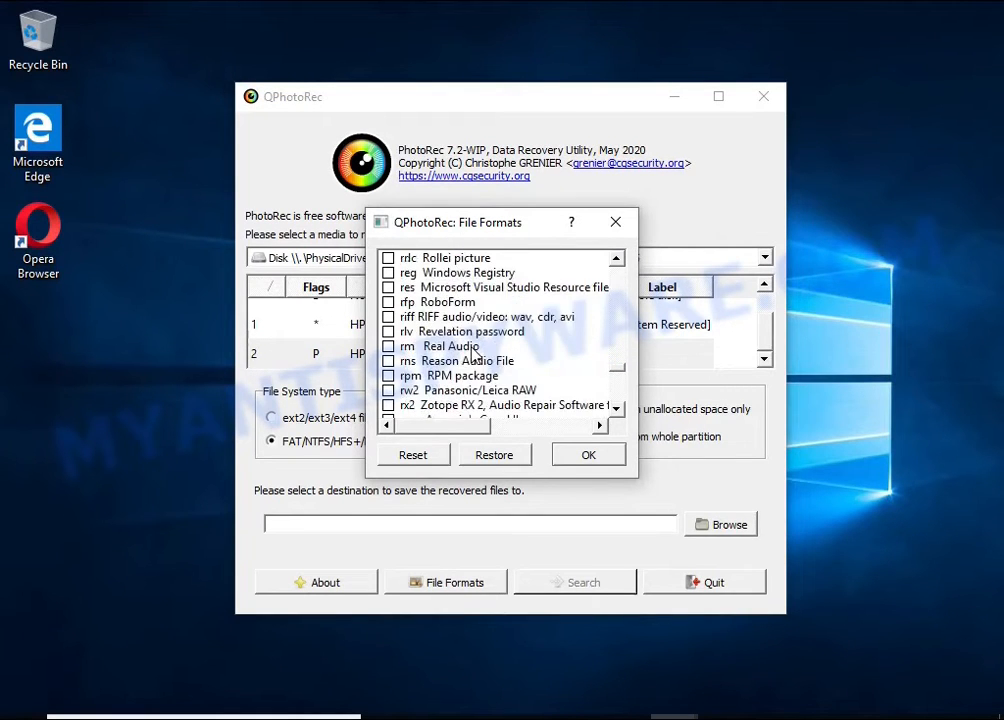
{"action": "scroll", "coordinate": [463, 345], "scroll_direction": "down", "scroll_amount": 5}
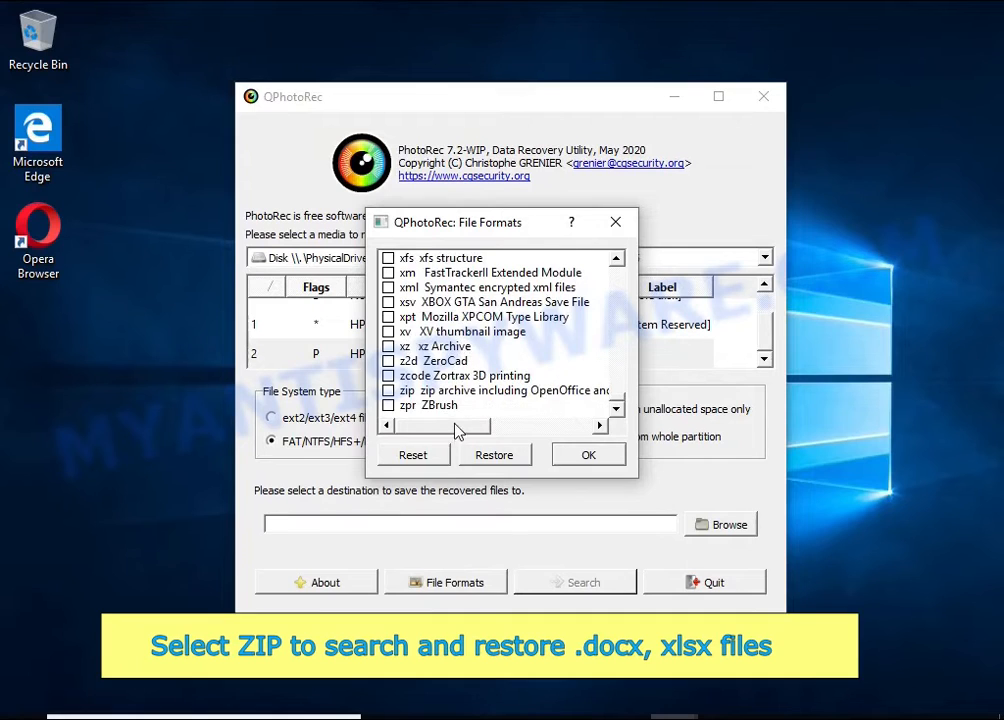
{"action": "left_click_drag", "start_coordinate": [459, 426], "coordinate": [422, 428]}
{"action": "left_click", "coordinate": [397, 394]}
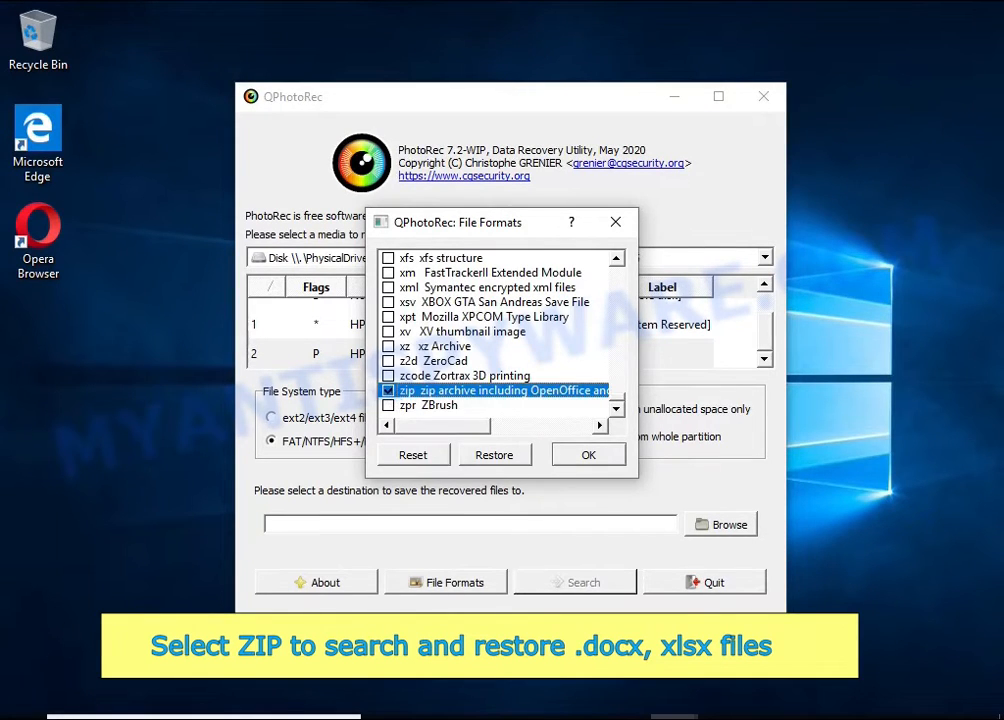
{"action": "left_click", "coordinate": [588, 455]}
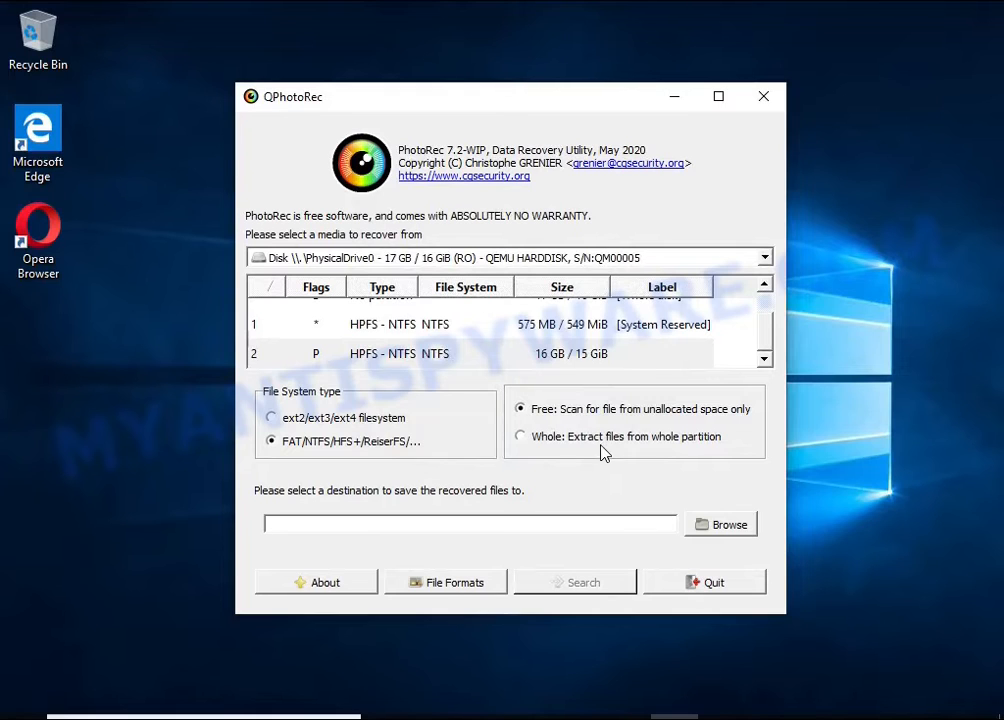
Set USB Drive (E:) as the destination for the recovered files and run the recovery search to completion.
{"action": "left_click", "coordinate": [600, 437]}
{"action": "left_click", "coordinate": [710, 529]}
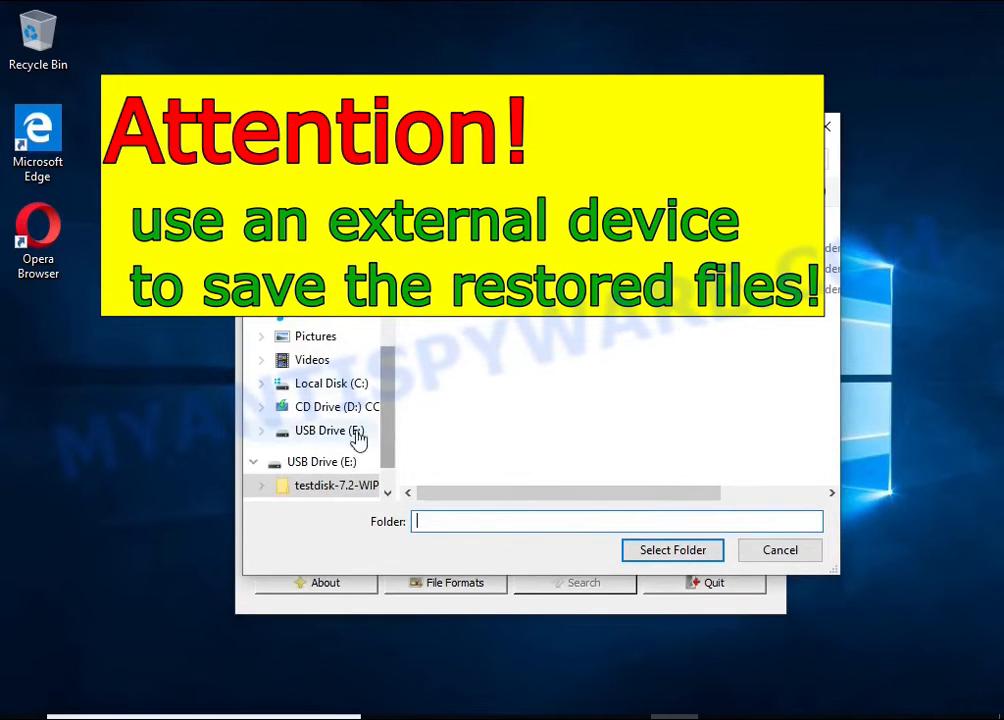
{"action": "left_click", "coordinate": [328, 463]}
{"action": "left_click", "coordinate": [645, 553]}
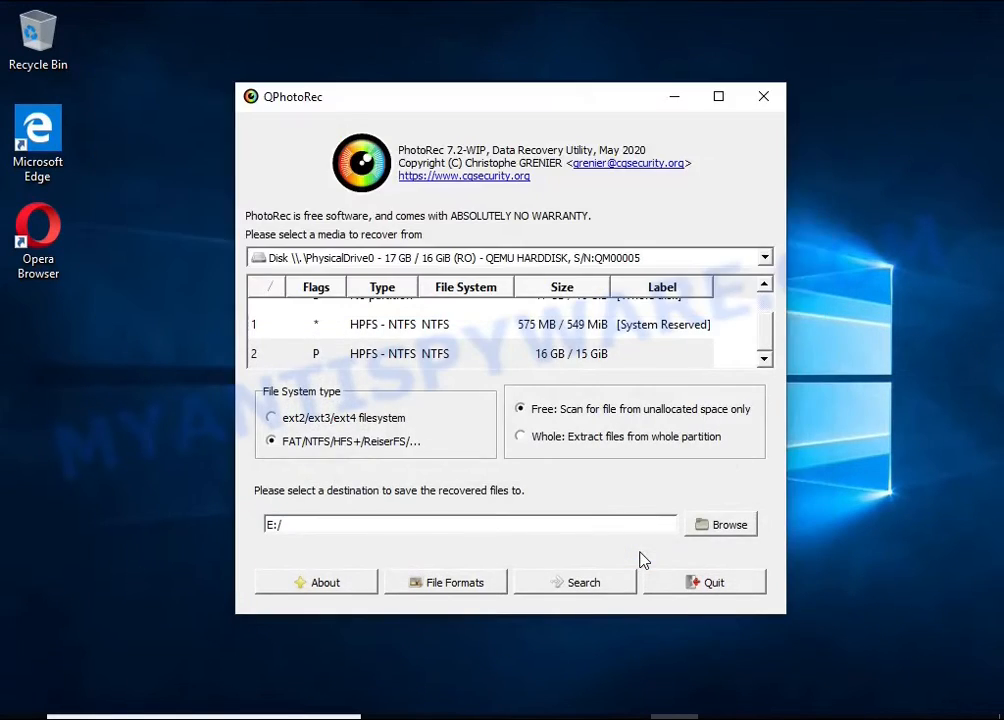
{"action": "left_click", "coordinate": [585, 584]}
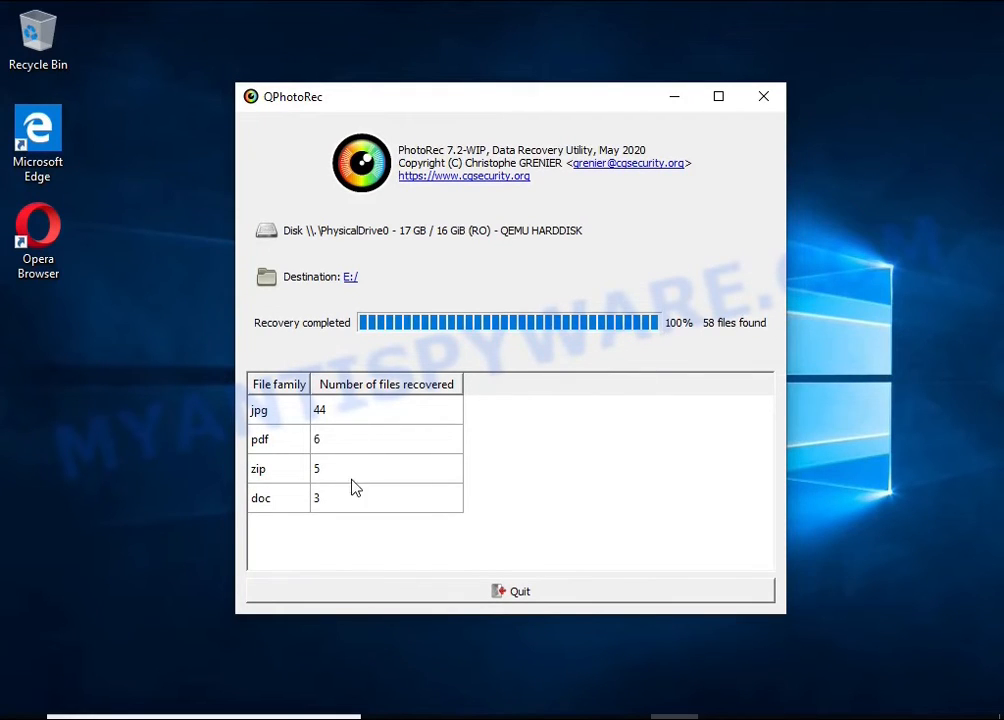
{"action": "left_click", "coordinate": [543, 597]}
Open the recup_dir.1 folder on USB Drive (E:) in File Explorer and sort its files by size, largest first.
{"action": "left_click", "coordinate": [482, 717]}
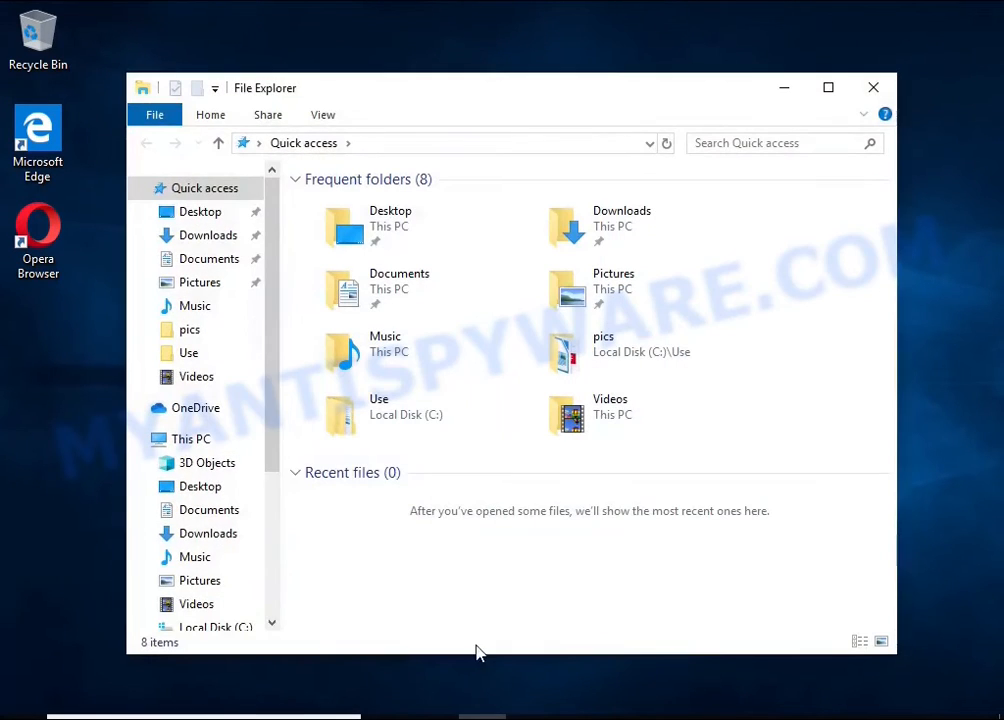
{"action": "scroll", "coordinate": [190, 572], "scroll_direction": "down", "scroll_amount": 2}
{"action": "left_click", "coordinate": [205, 541]}
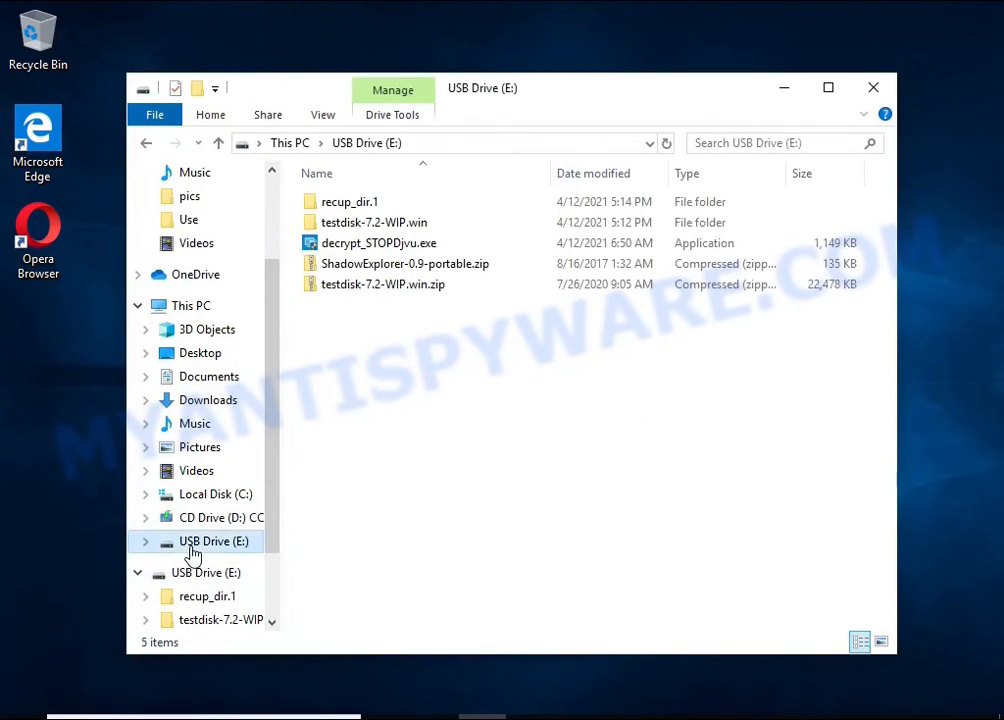
{"action": "left_click", "coordinate": [362, 208]}
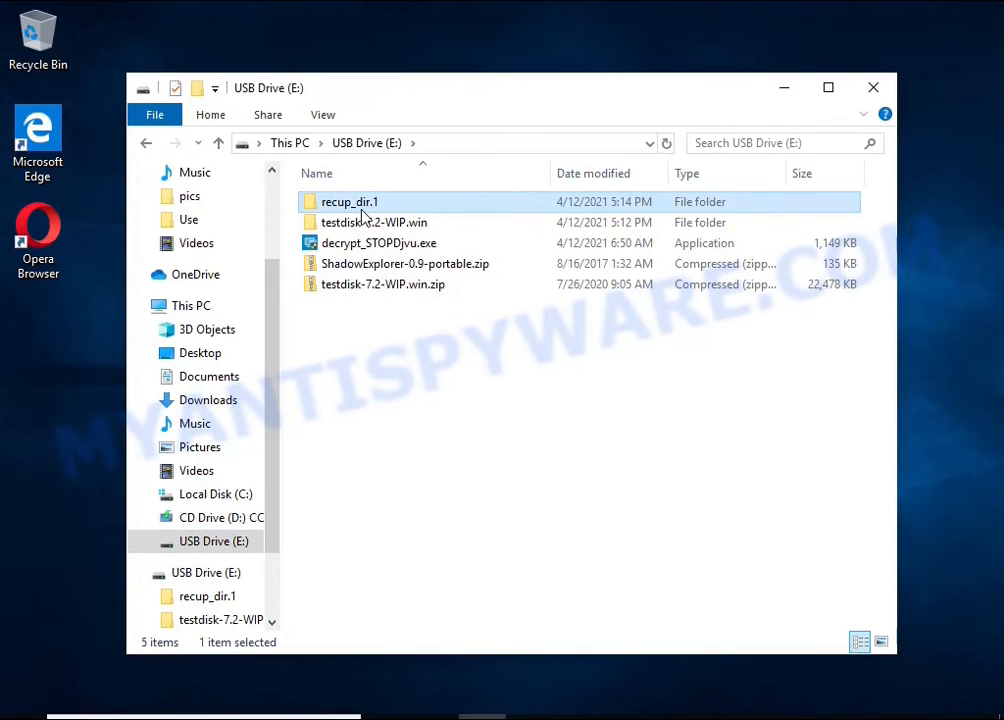
{"action": "double_click", "coordinate": [361, 206]}
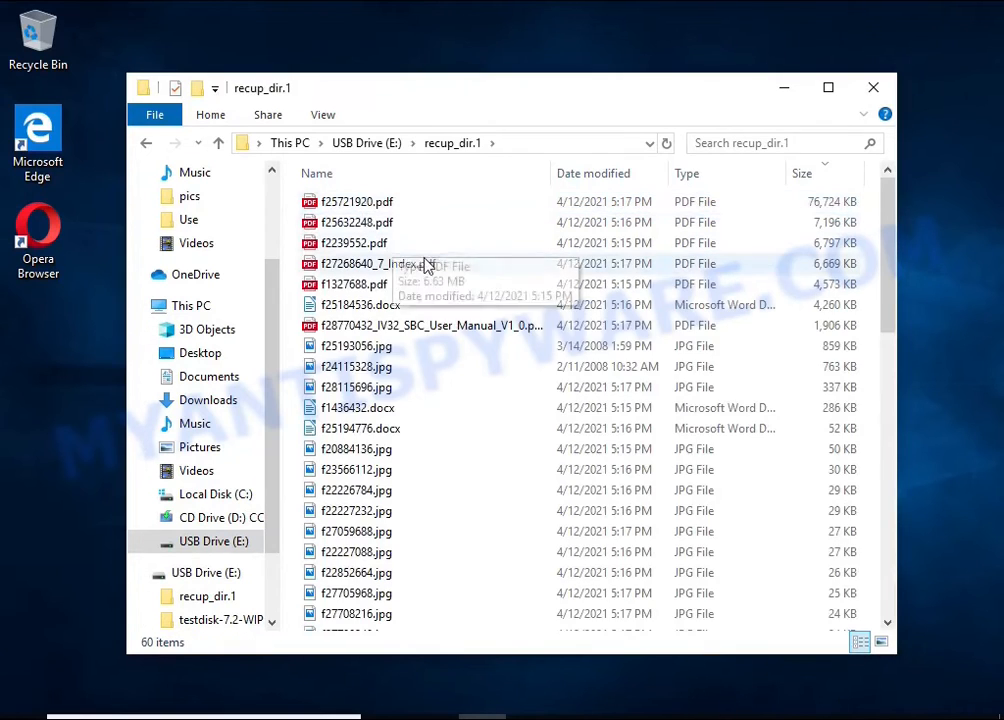
{"action": "left_click", "coordinate": [819, 178]}
{"action": "left_click", "coordinate": [820, 180]}
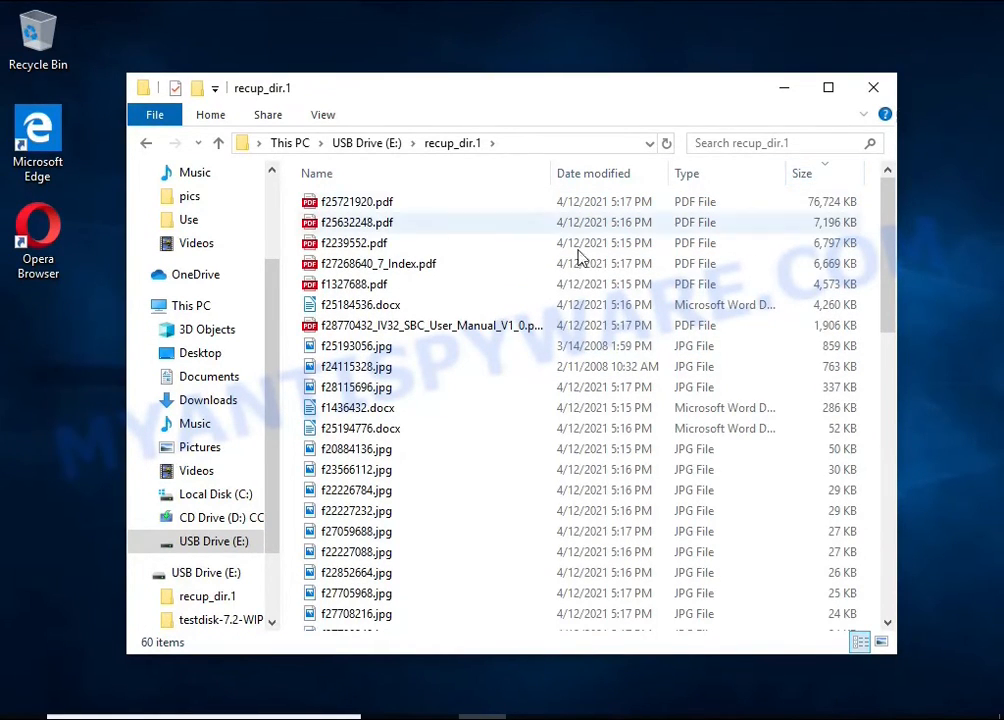
Open the recovered f28770432_IV32_SBC_User_Manual_V1_0.pdf, look through its first pages and close it.
{"action": "double_click", "coordinate": [486, 326]}
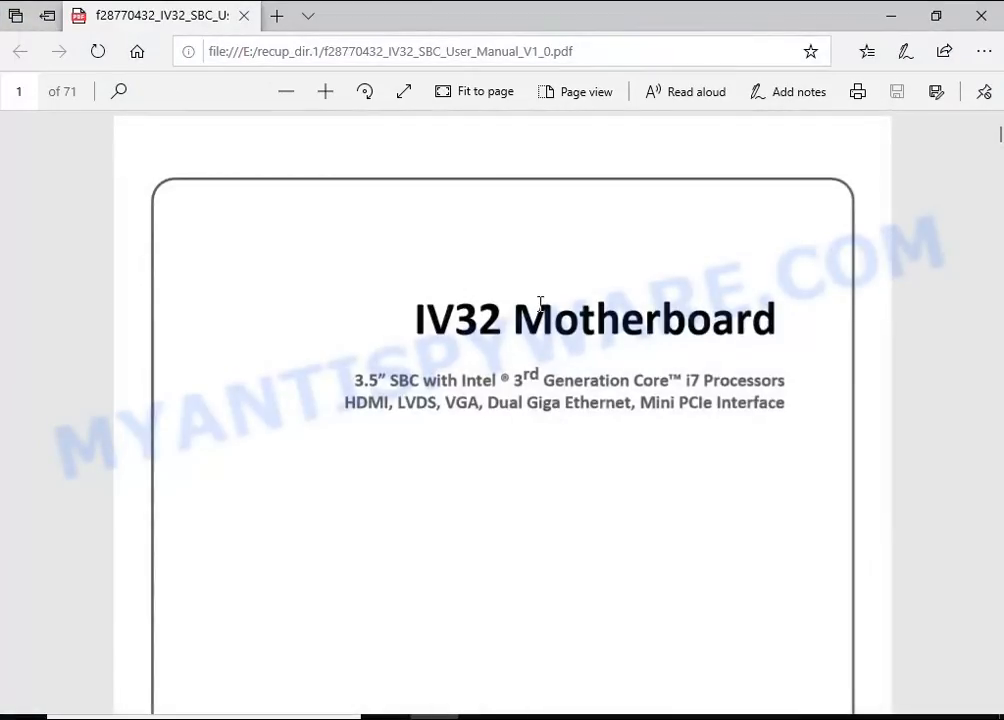
{"action": "scroll", "coordinate": [550, 320], "scroll_direction": "down", "scroll_amount": 15}
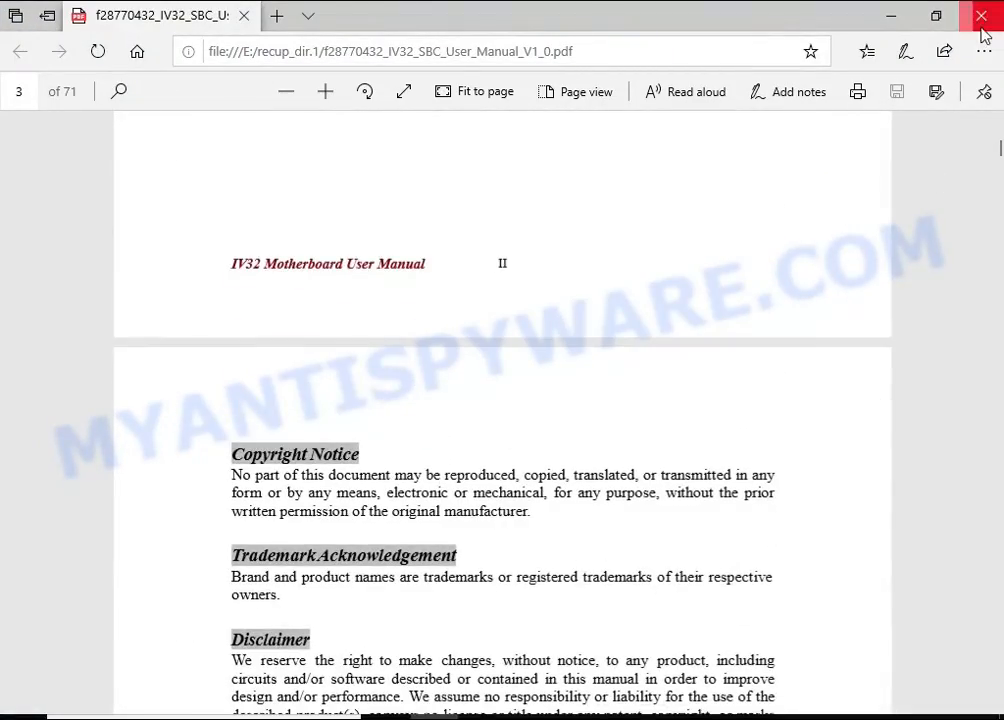
{"action": "left_click", "coordinate": [982, 28]}
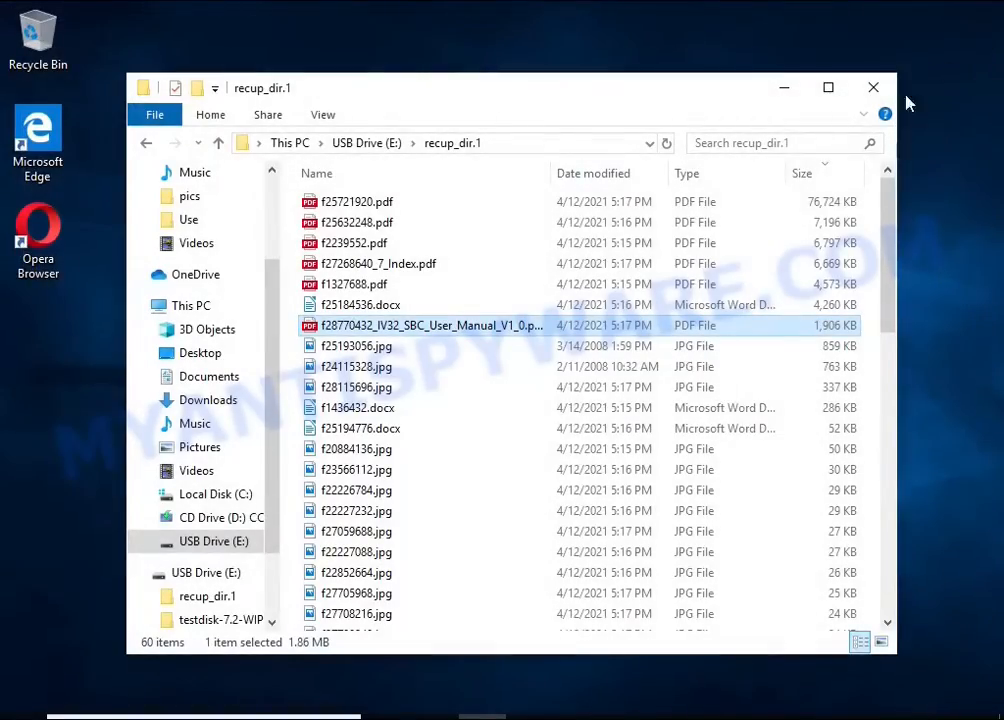
View the recovered pictures f25193056.jpg and f24115328.jpg one after the other, closing each.
{"action": "double_click", "coordinate": [446, 354]}
{"action": "left_click", "coordinate": [885, 13]}
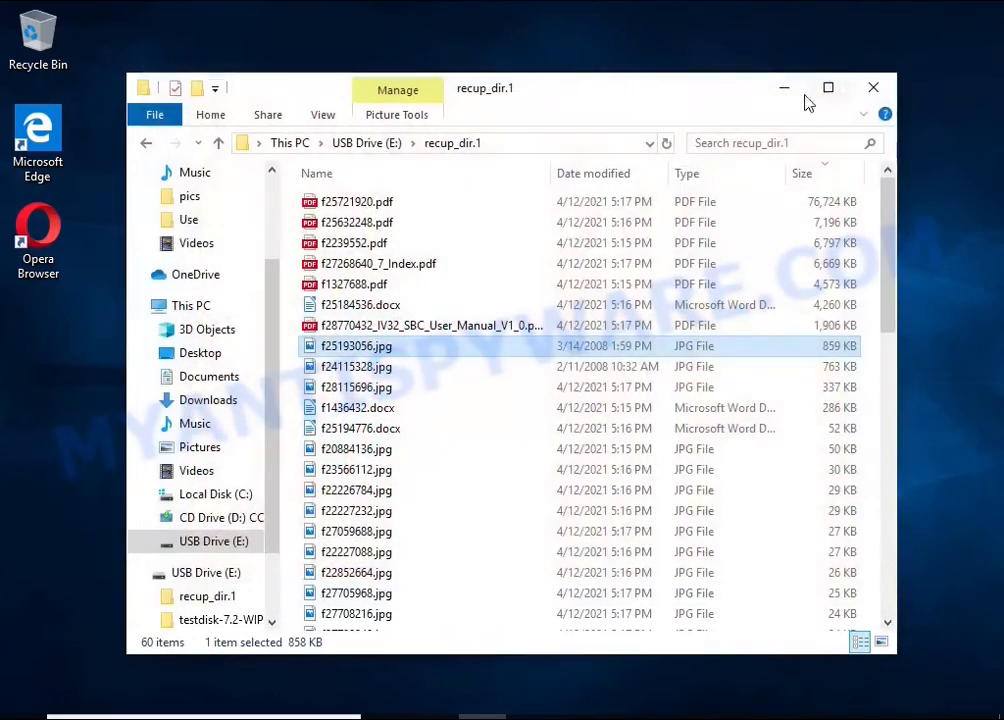
{"action": "double_click", "coordinate": [408, 370]}
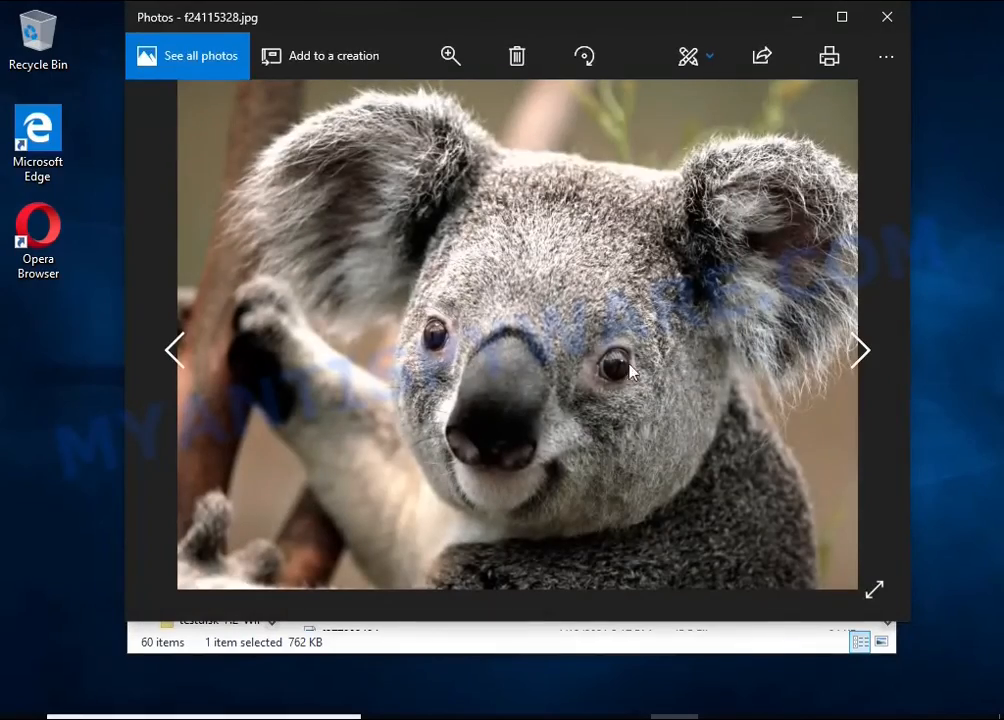
{"action": "left_click", "coordinate": [884, 17]}
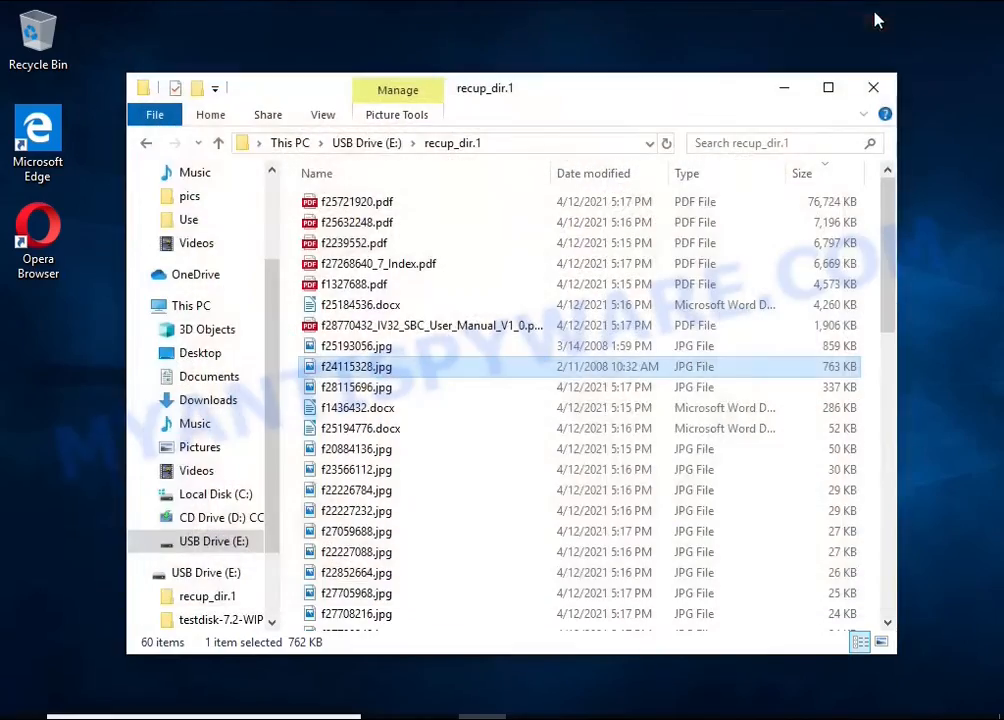
Open the recovered f1436432.docx document, dismiss the startup tip, look through its content and close it.
{"action": "double_click", "coordinate": [424, 408]}
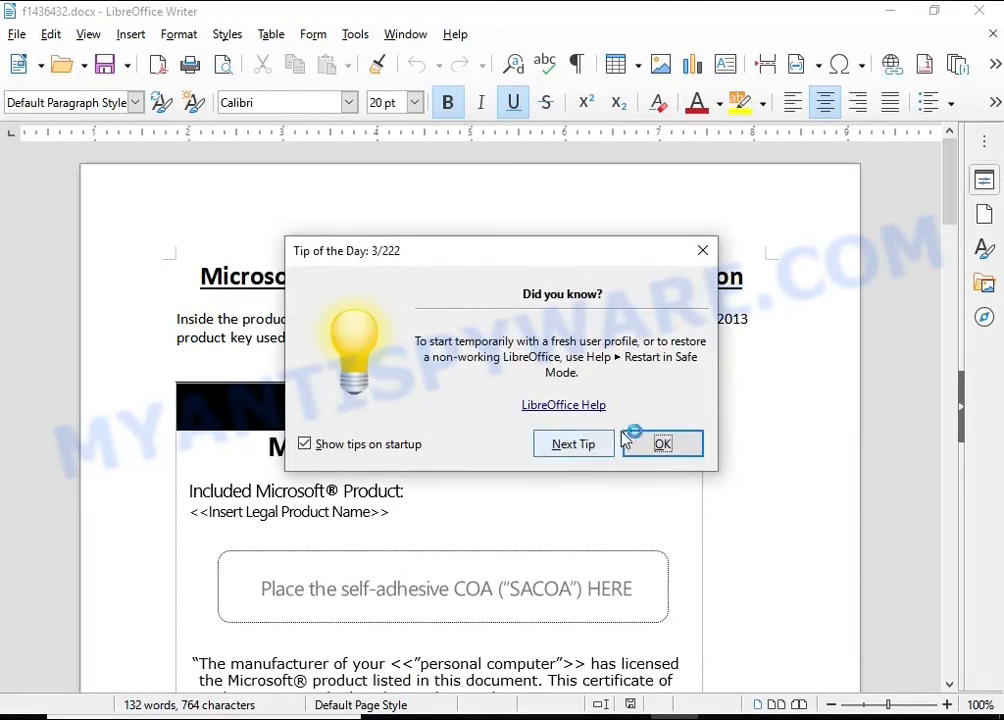
{"action": "left_click", "coordinate": [642, 440]}
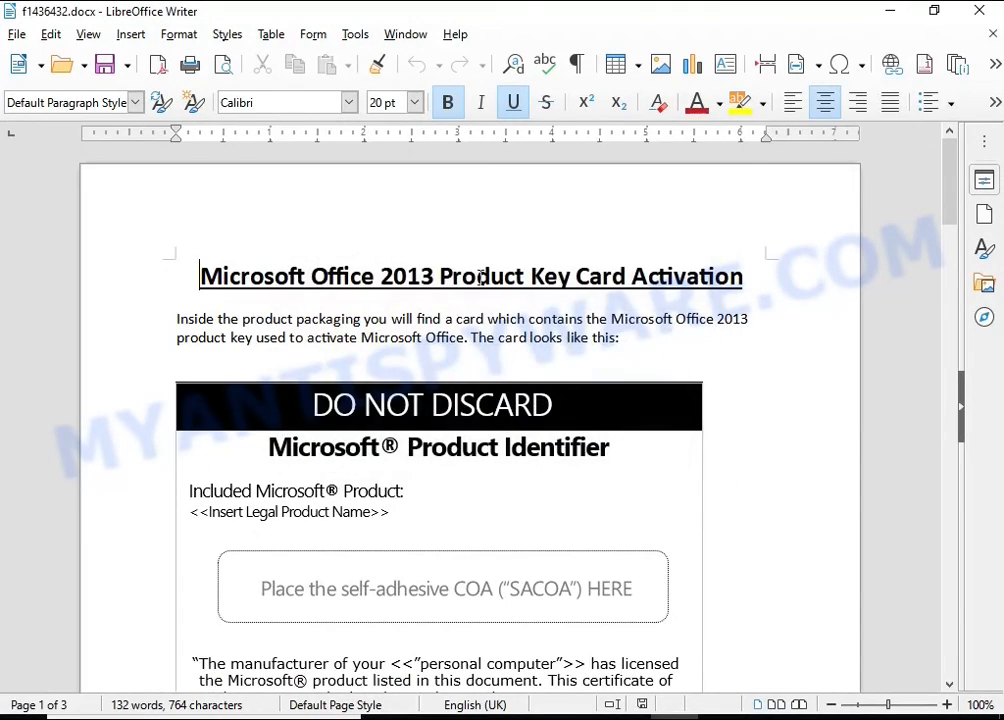
{"action": "scroll", "coordinate": [481, 277], "scroll_direction": "down", "scroll_amount": 12}
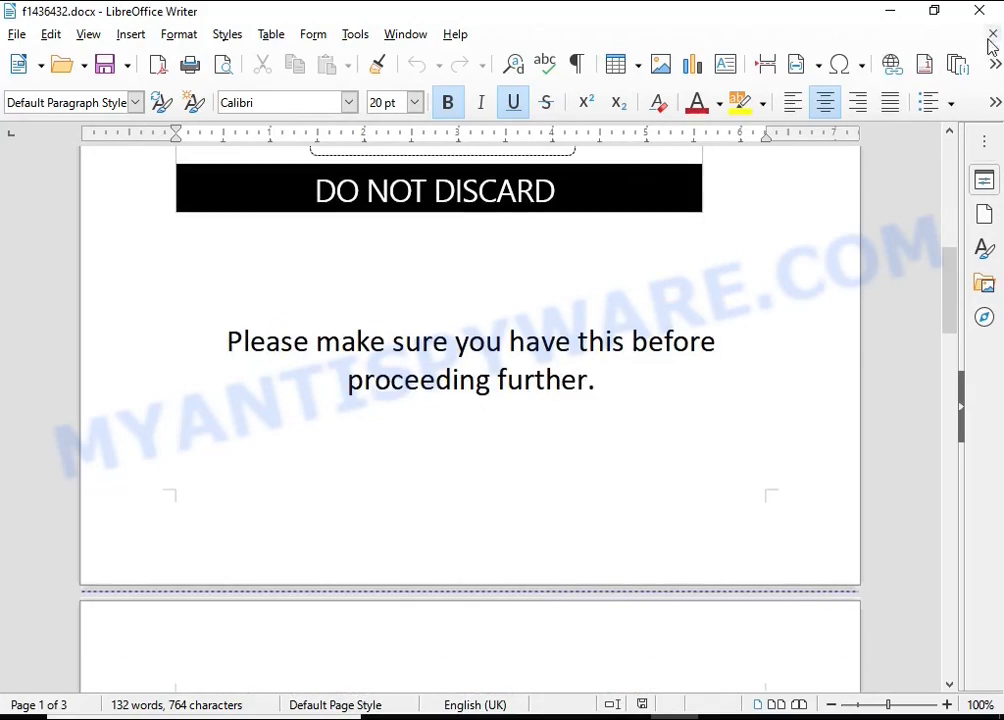
{"action": "left_click", "coordinate": [990, 38]}
Look over the remaining recovered files in recup_dir.1 and close the folder window.
{"action": "scroll", "coordinate": [604, 347], "scroll_direction": "down", "scroll_amount": 7}
{"action": "scroll", "coordinate": [632, 304], "scroll_direction": "up", "scroll_amount": 6}
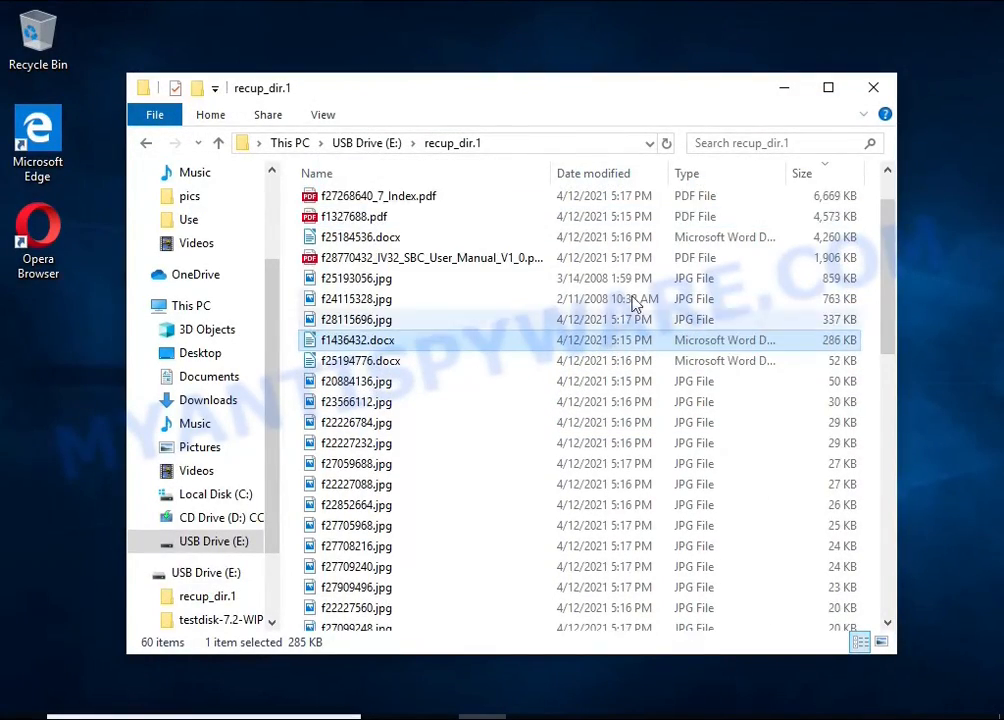
{"action": "left_click", "coordinate": [873, 88]}
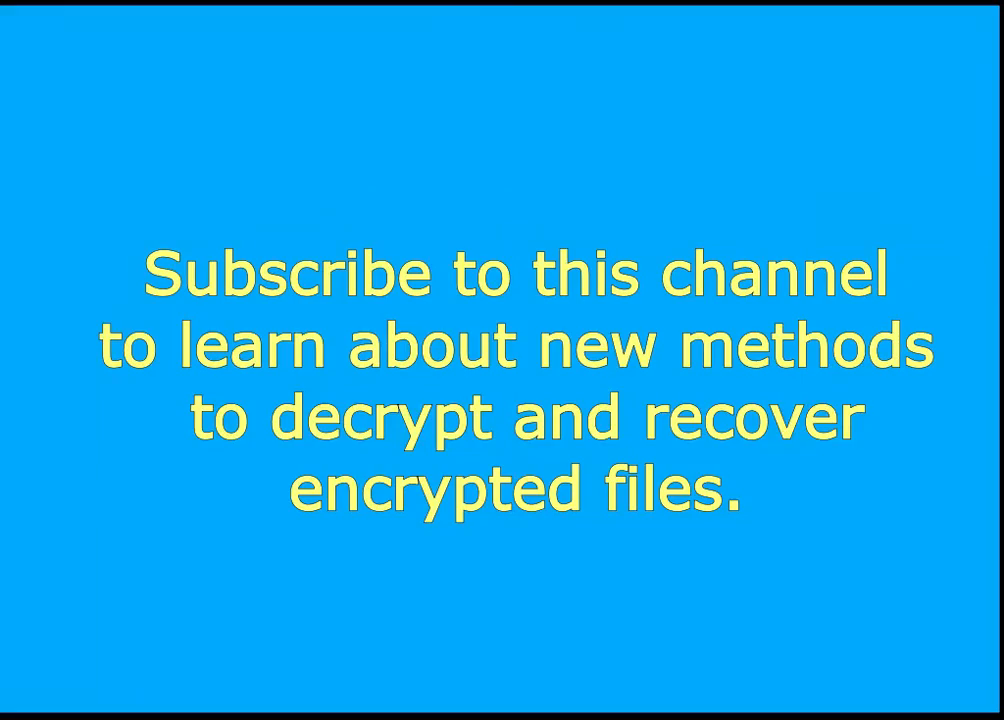